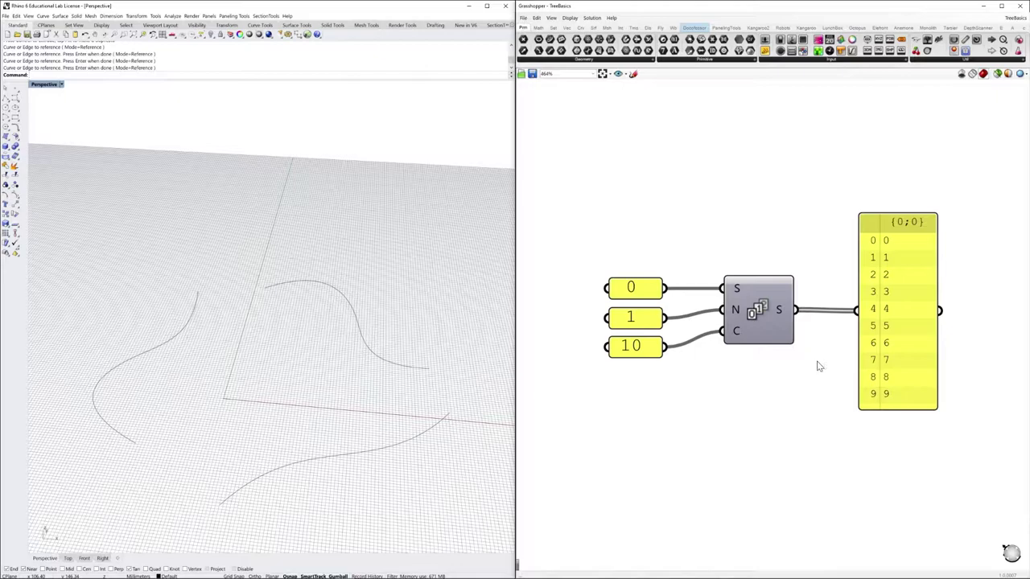
Select the Series component fed by start 0, step 1 and count 10.
click(768, 315)
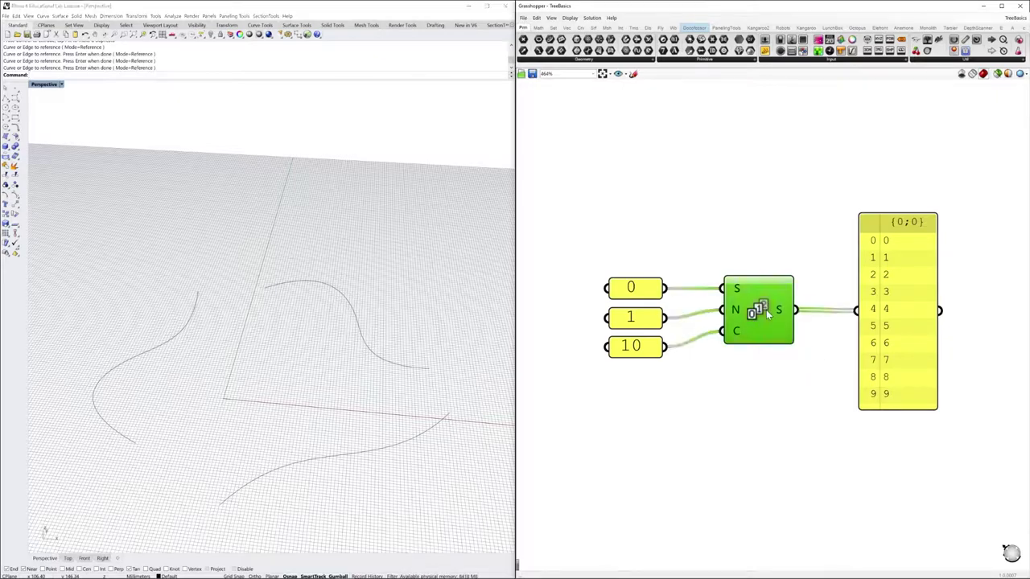
Pan the canvas up slightly and deselect the Series component.
right_drag(771, 408, 769, 384)
click(769, 384)
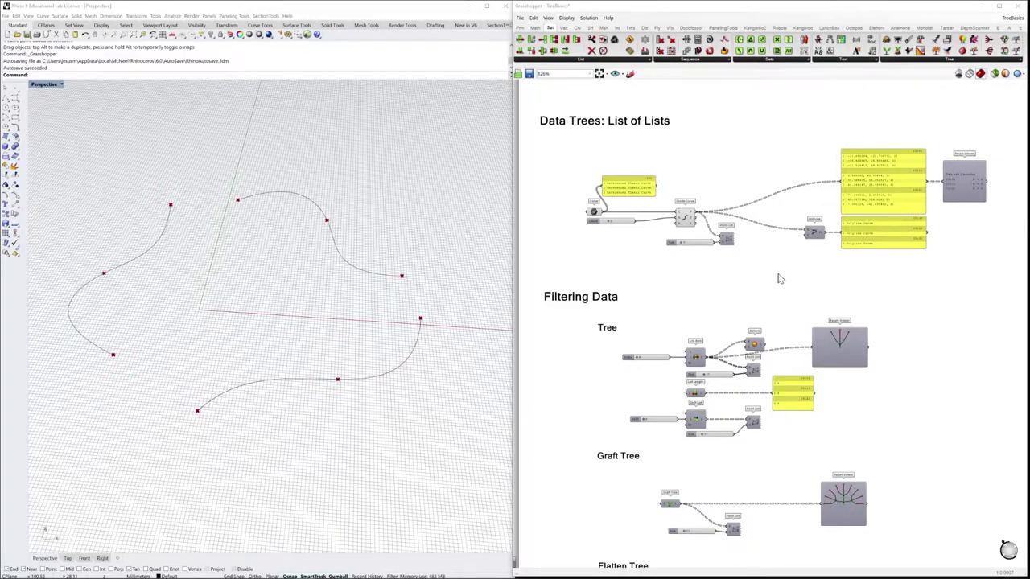
right_drag(646, 260, 667, 309)
scroll(665, 276, up, 2)
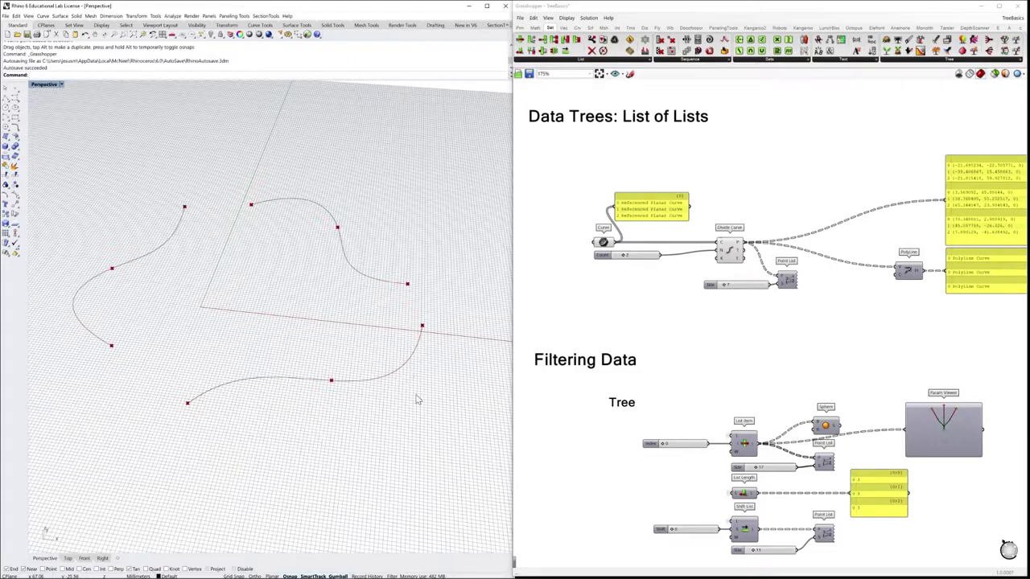
drag(416, 400, 272, 230)
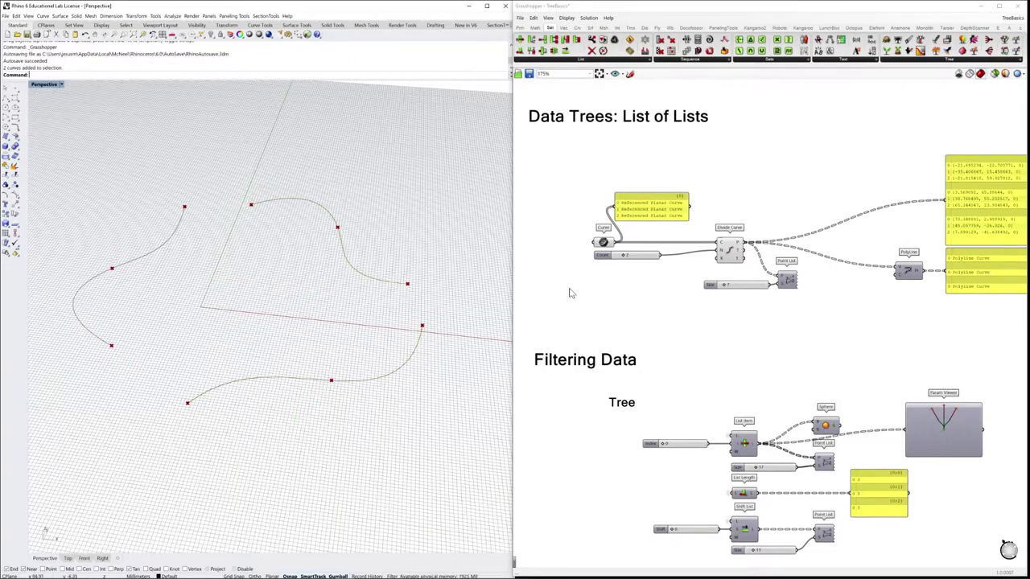
click(603, 243)
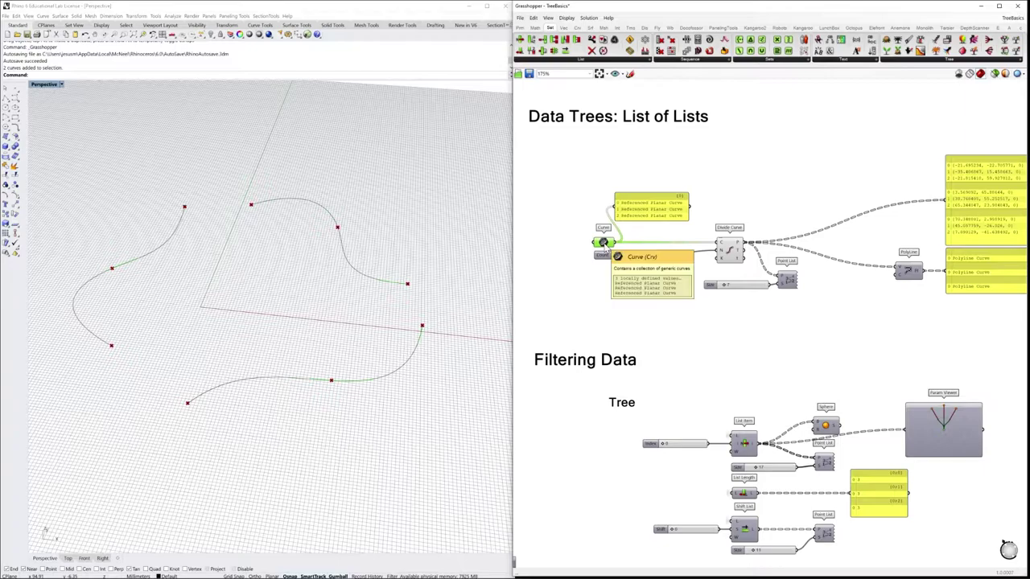
scroll(604, 243, up, 2)
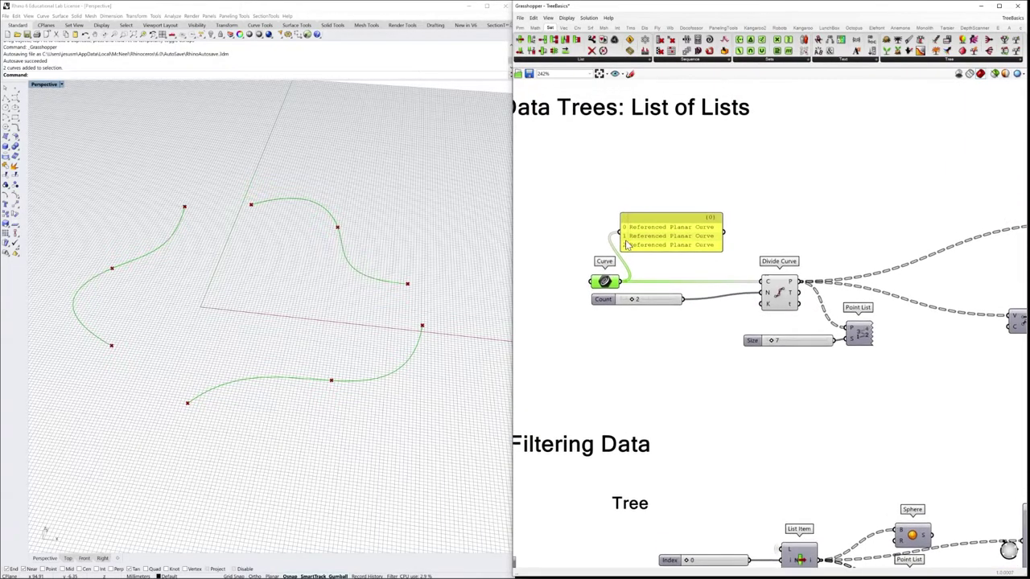
scroll(657, 242, up, 1)
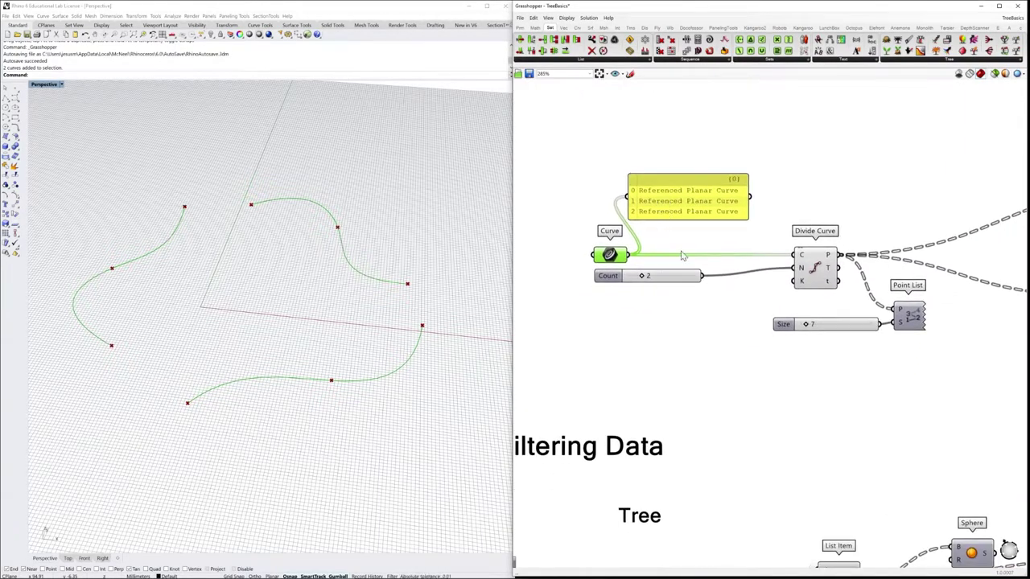
right_drag(753, 307, 684, 275)
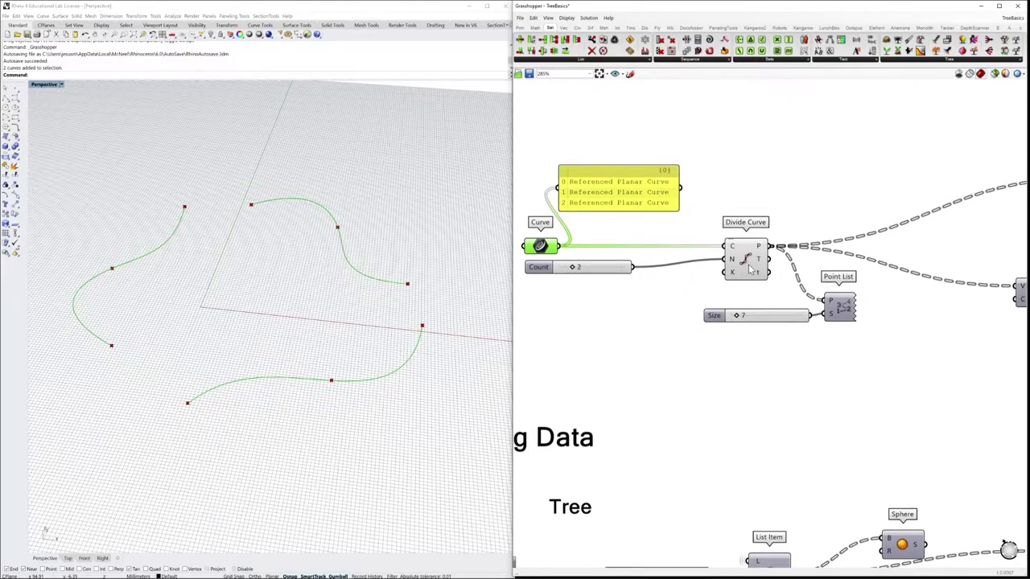
click(749, 269)
click(785, 200)
right_drag(784, 200, 714, 211)
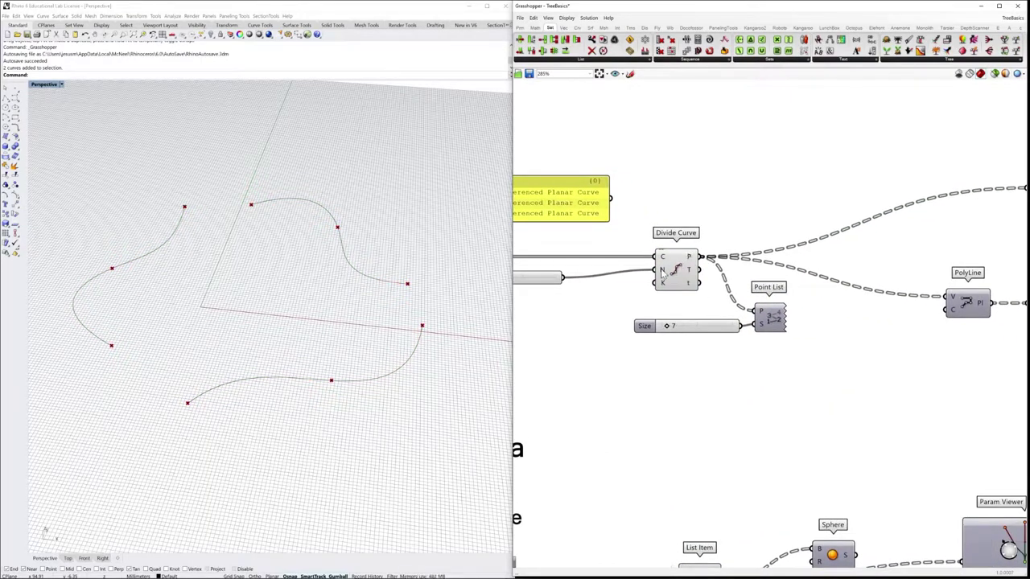
right_drag(663, 272, 703, 279)
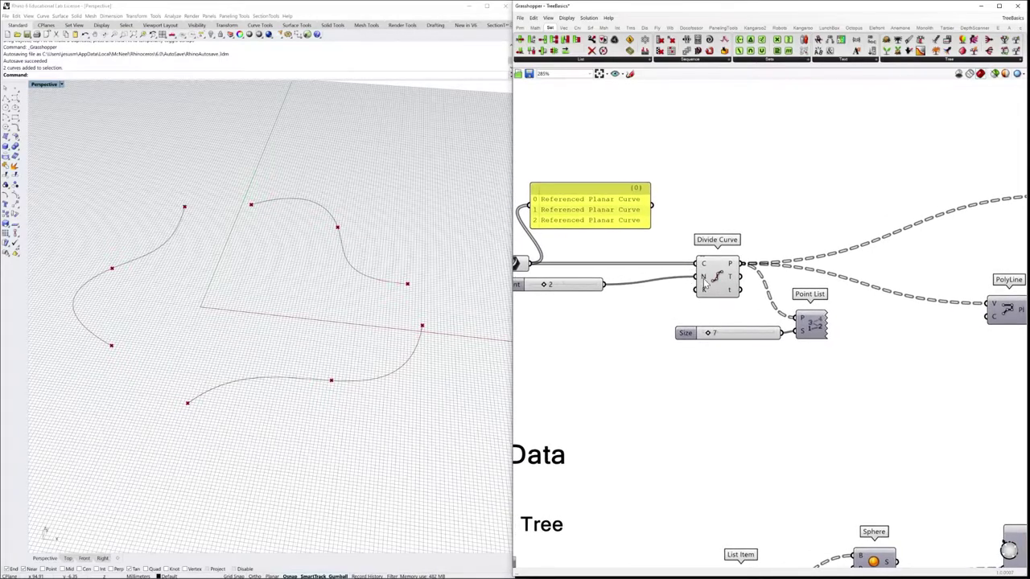
mouse_move(704, 278)
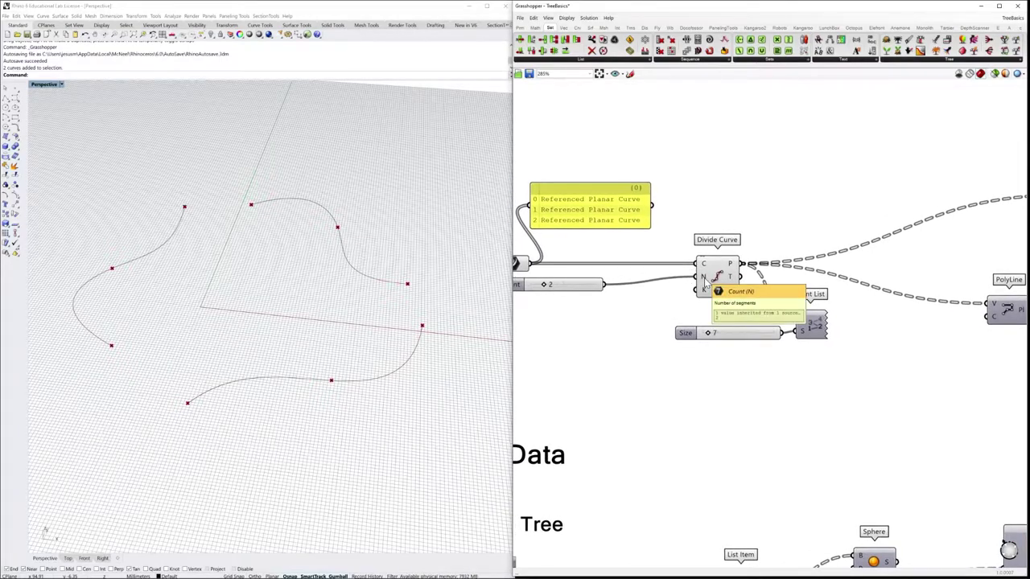
right_drag(704, 278, 727, 278)
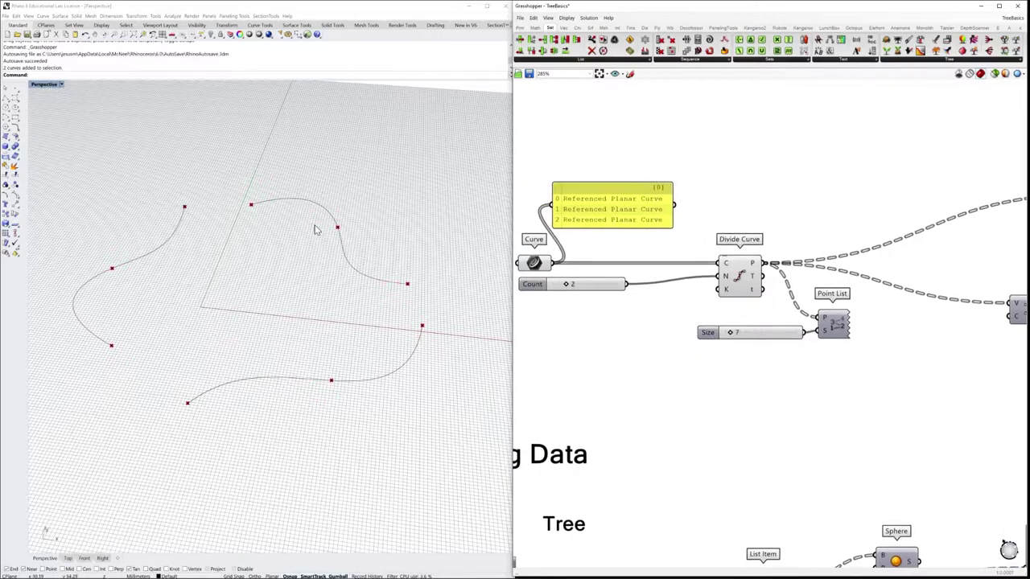
scroll(802, 289, down, 2)
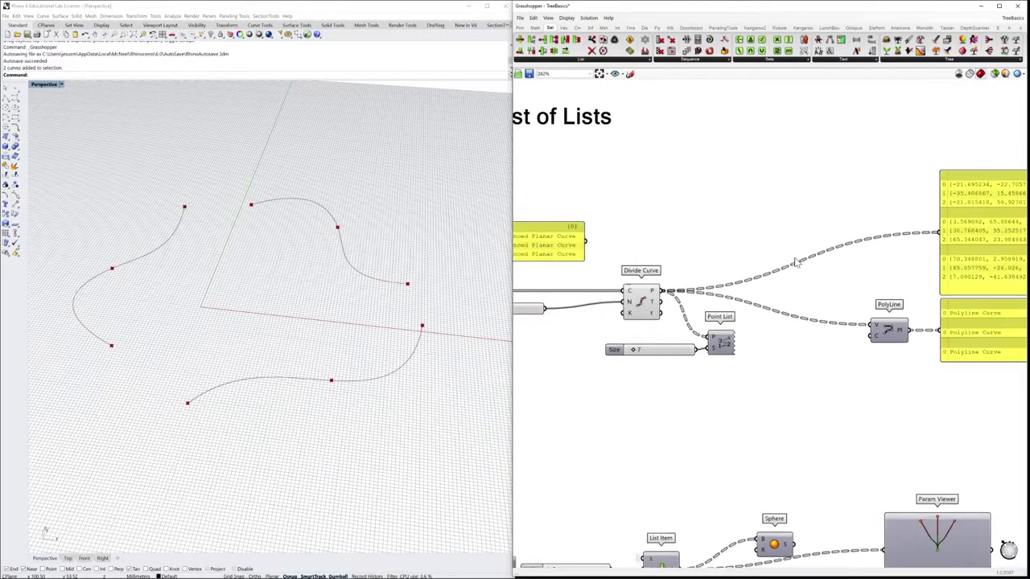
scroll(795, 263, down, 3)
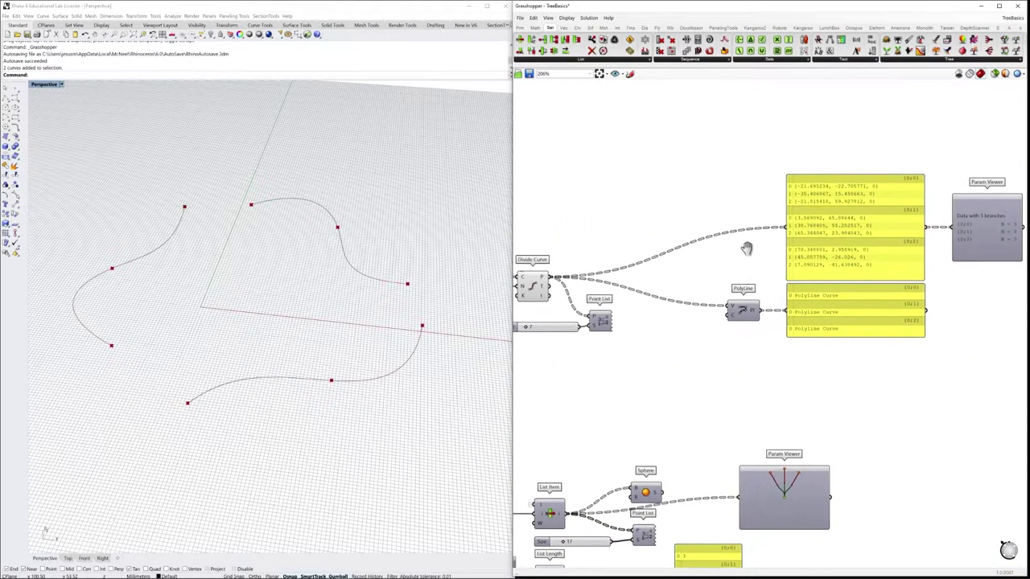
Widen the divided-points Param Viewer and switch it to a graphical tree of three branches.
right_drag(817, 218, 842, 200)
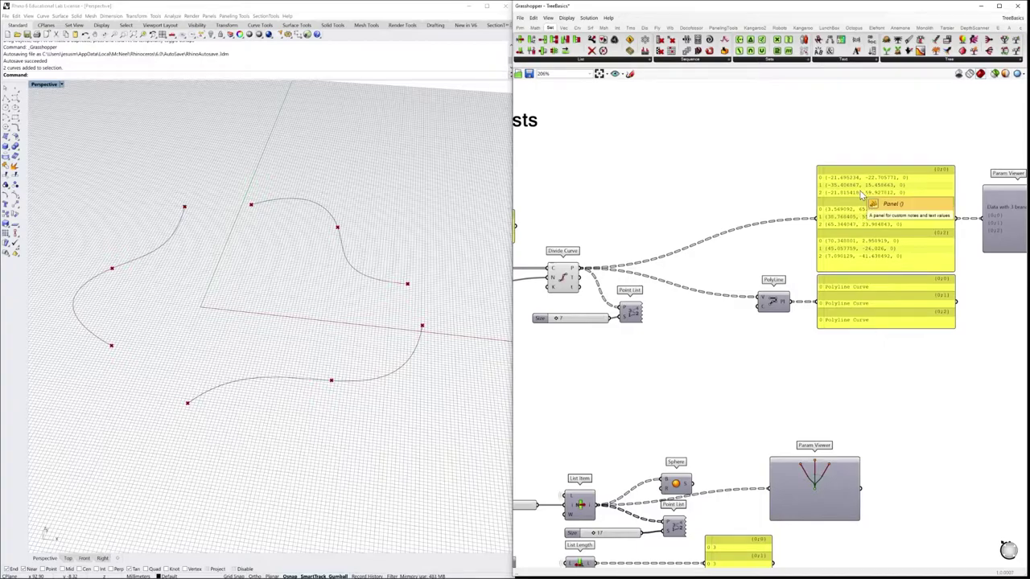
right_drag(886, 206, 817, 203)
right_drag(887, 227, 824, 230)
drag(902, 241, 911, 238)
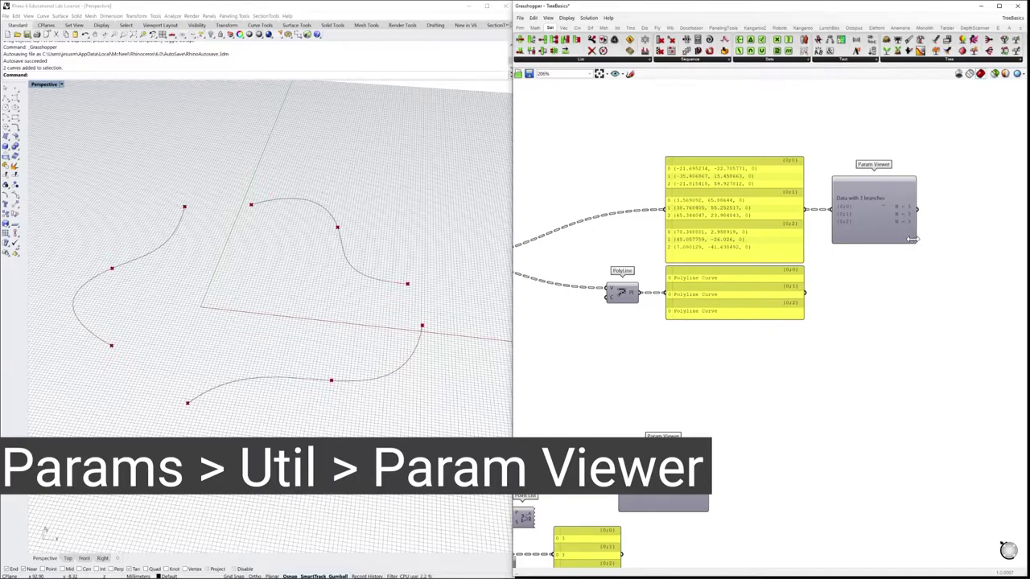
double_click(866, 215)
right_drag(844, 271, 945, 286)
right_drag(688, 328, 725, 291)
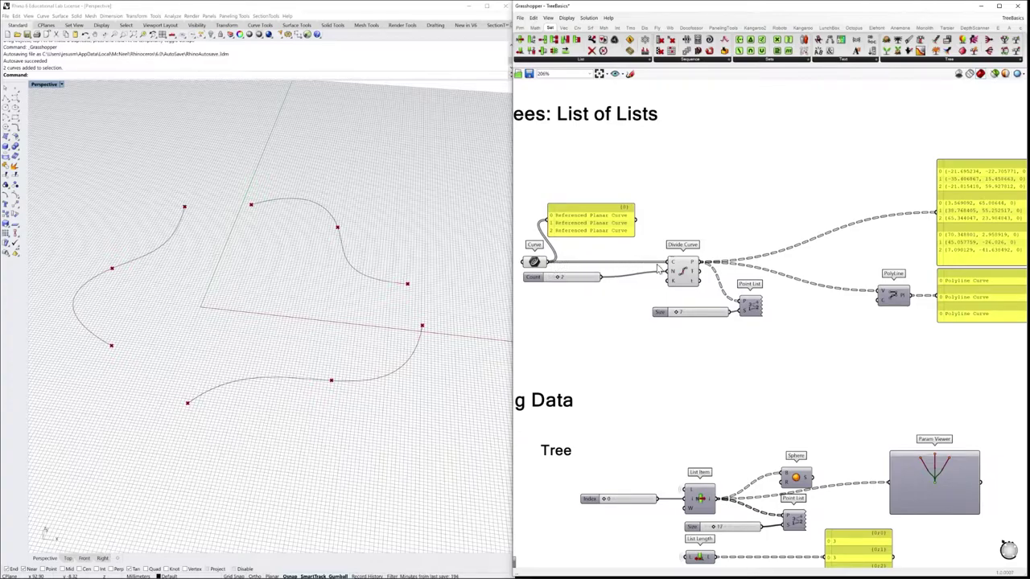
right_drag(697, 268, 668, 266)
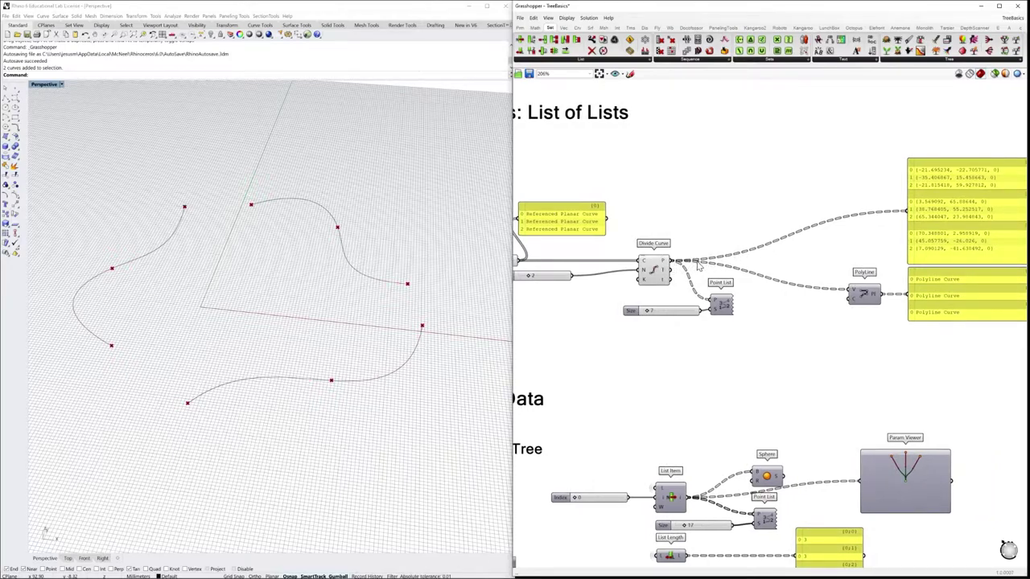
Turn on the Point List preview so Rhino labels each curve's points 0, 1 and 2.
right_drag(717, 311, 779, 302)
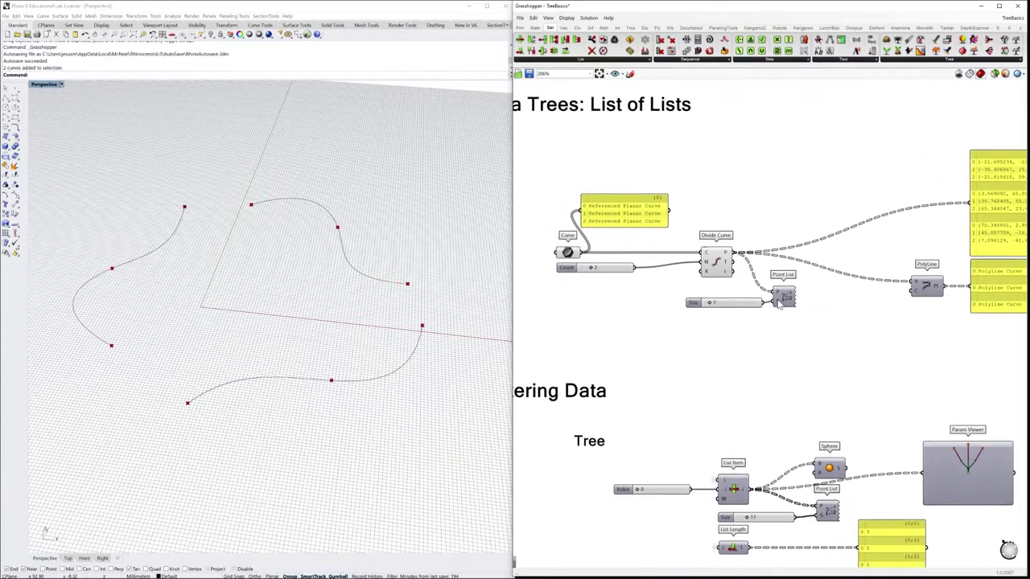
scroll(779, 302, up, 1)
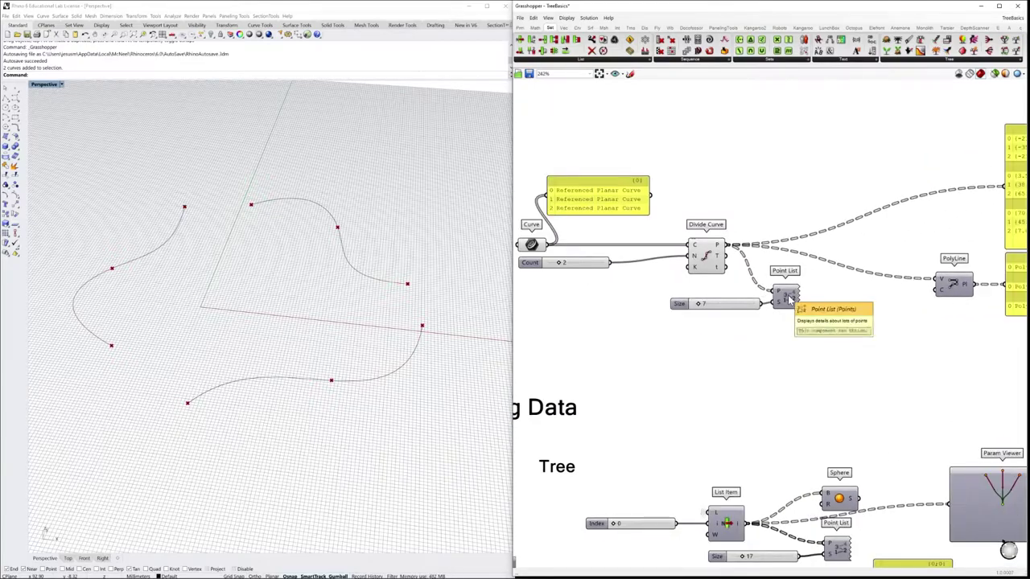
right_click(791, 299)
click(785, 294)
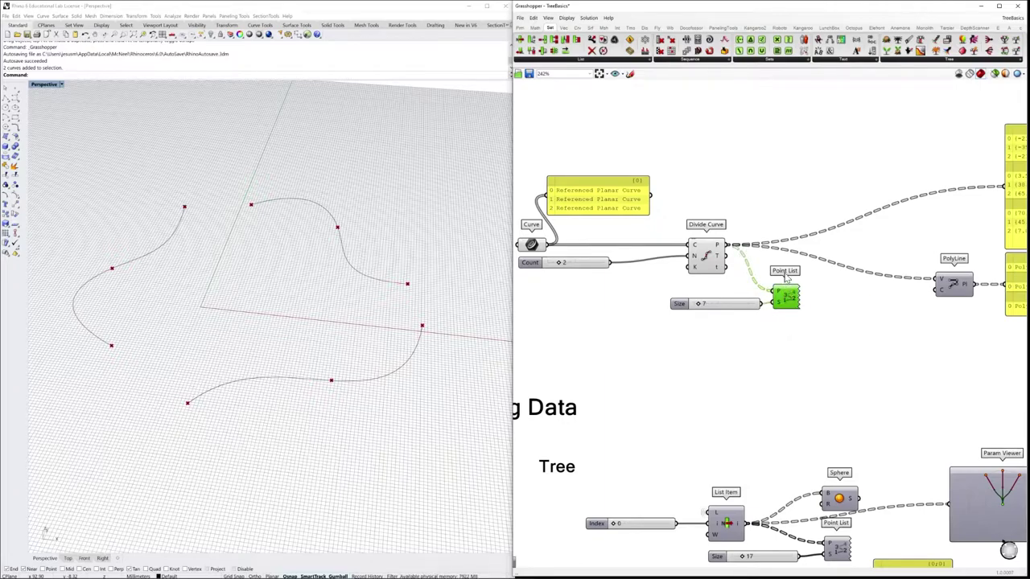
right_click(789, 300)
click(809, 315)
click(841, 352)
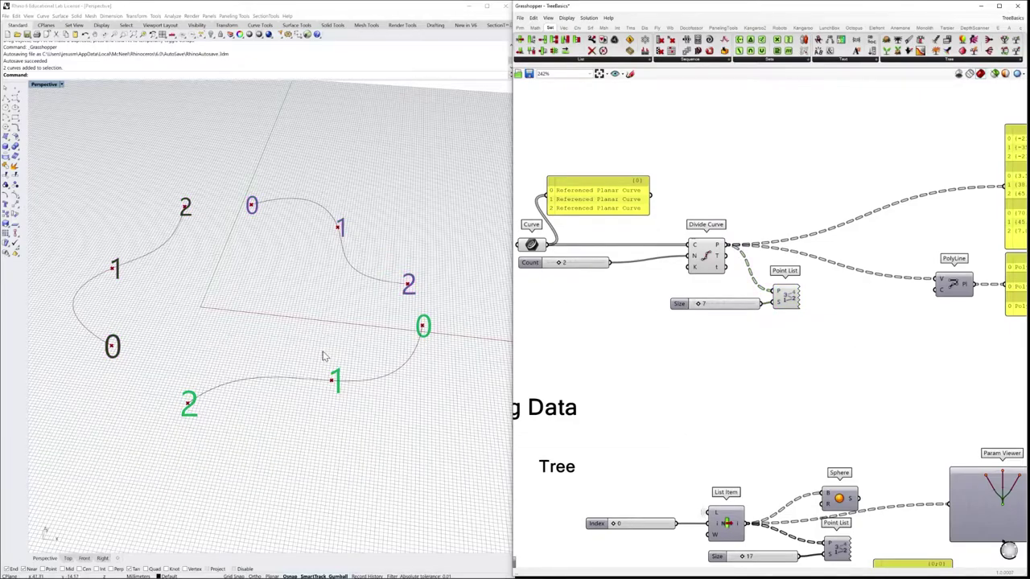
shift+right_drag(236, 322, 262, 335)
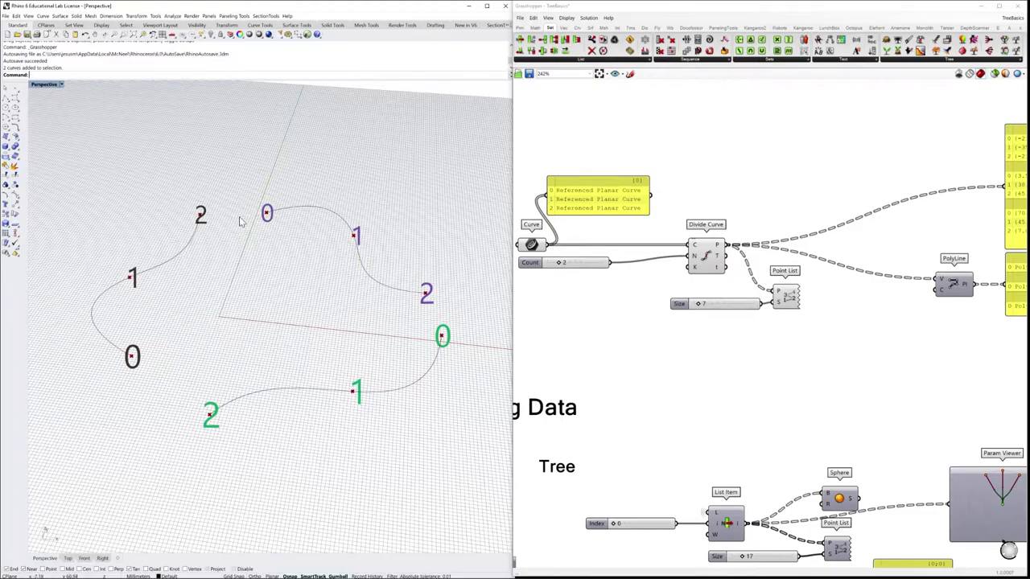
scroll(742, 400, down, 2)
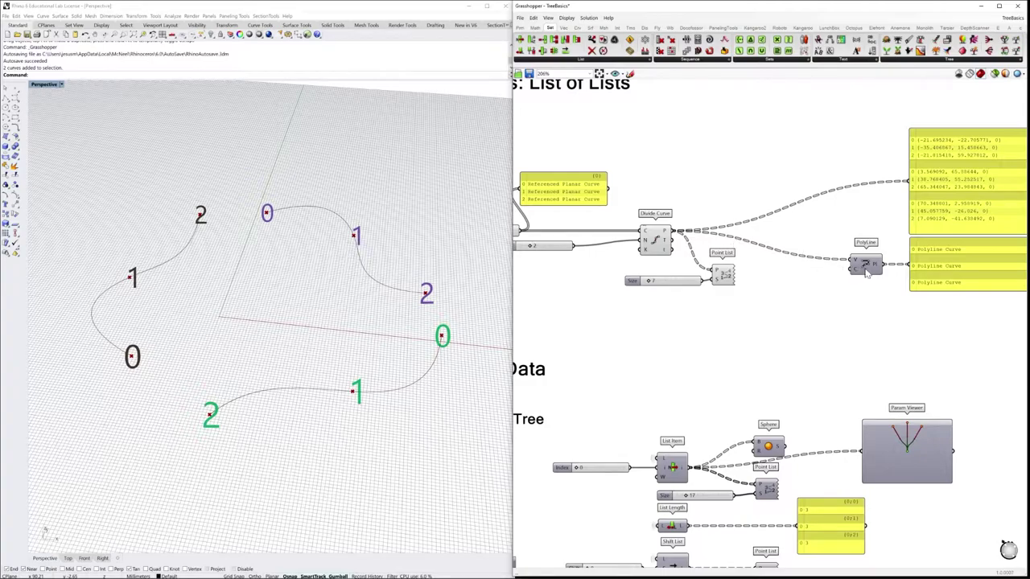
Turn on the Polyline preview to show one polyline through each curve's points 0–1–2.
click(868, 271)
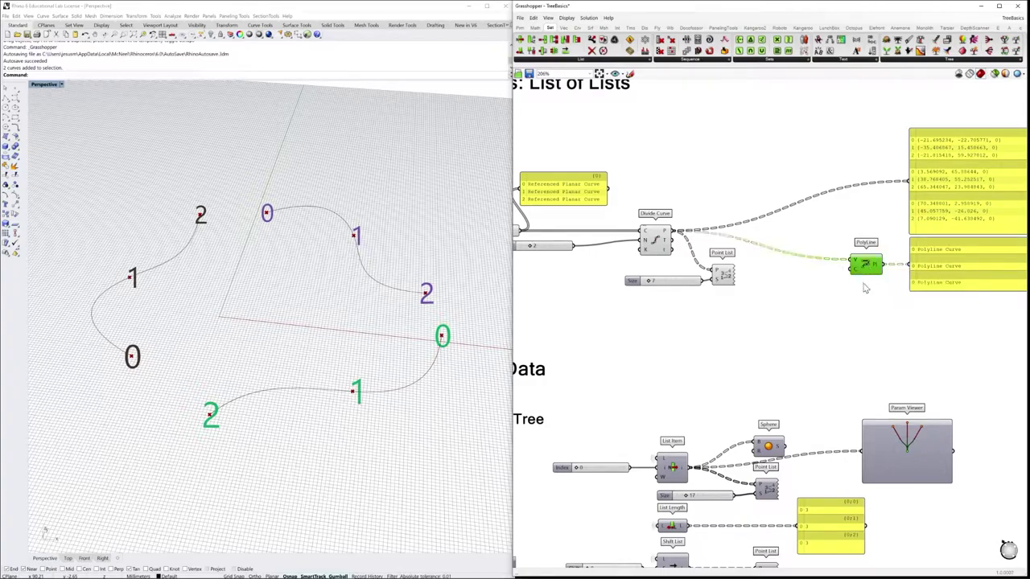
right_click(864, 286)
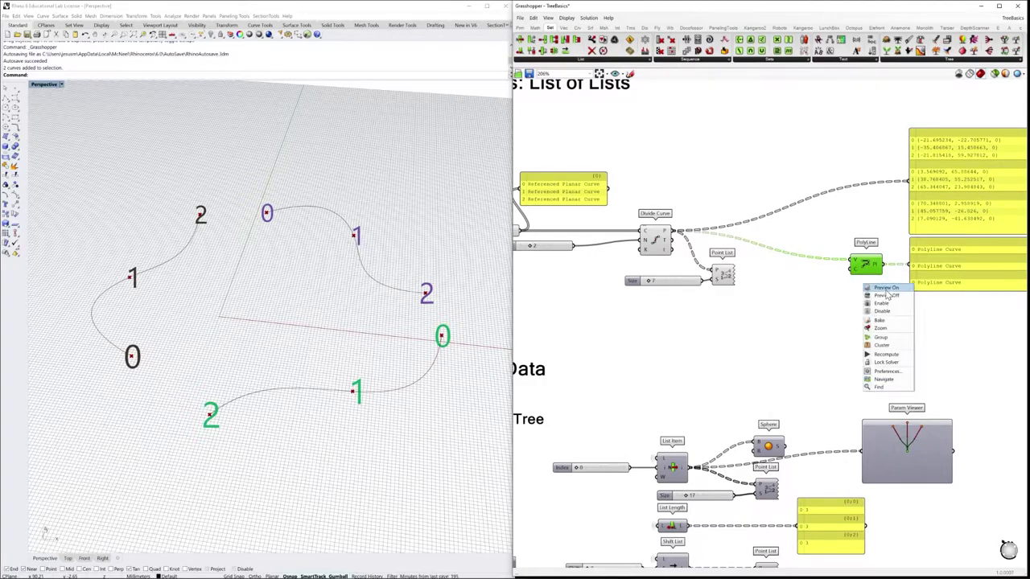
click(888, 295)
click(886, 321)
right_drag(891, 308, 832, 314)
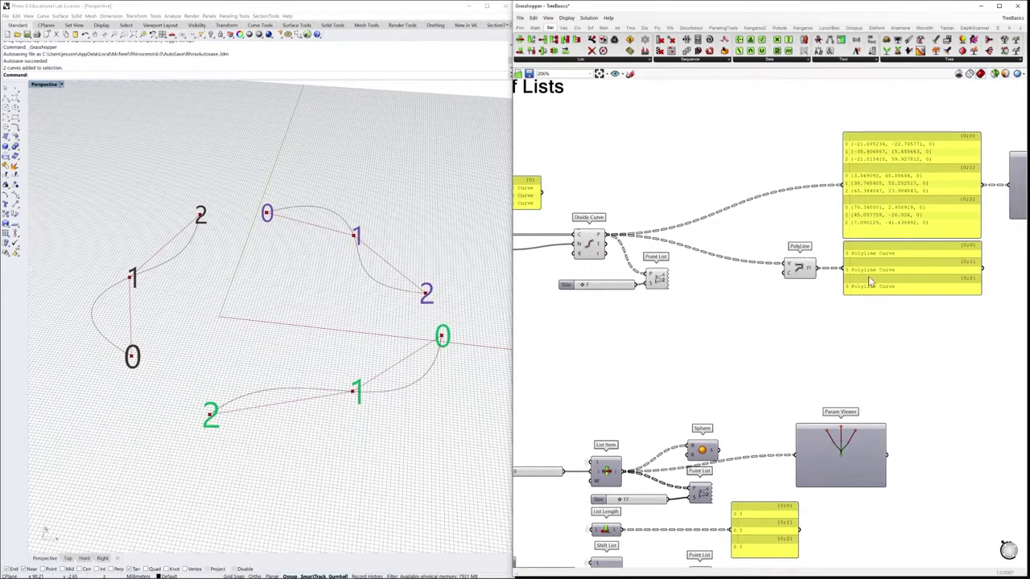
scroll(869, 276, up, 1)
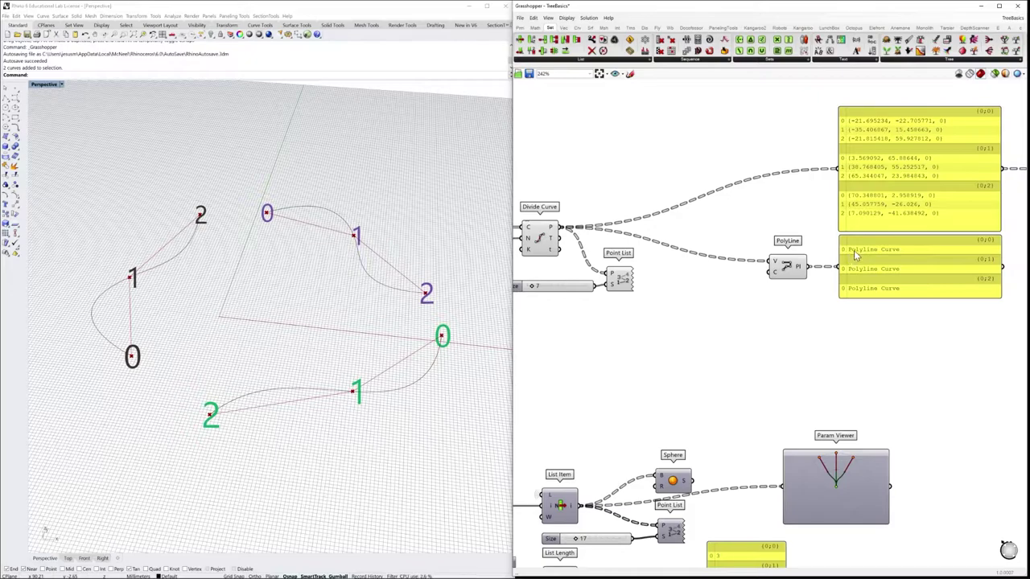
click(789, 271)
click(855, 254)
click(801, 278)
scroll(908, 345, down, 2)
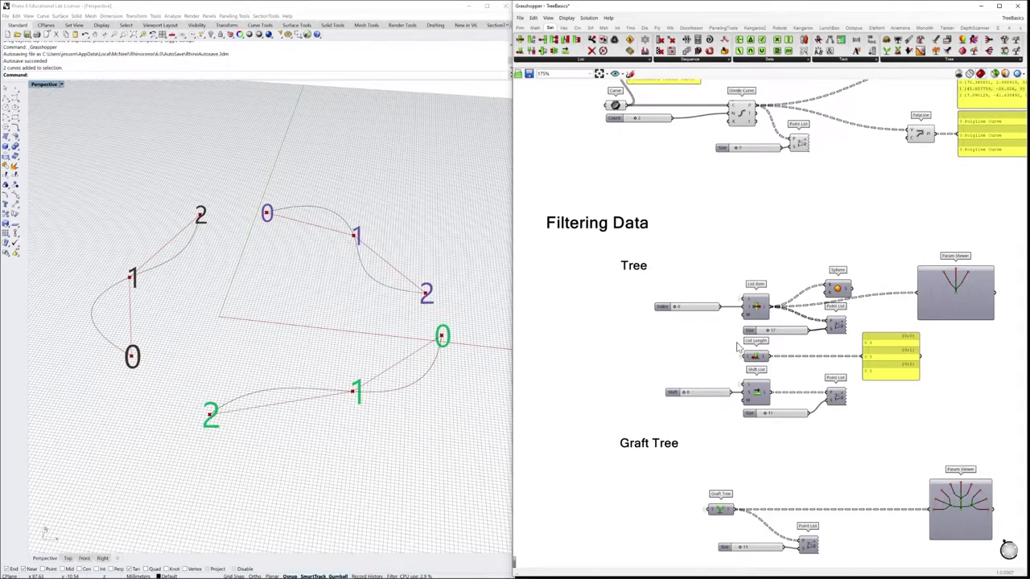
right_drag(738, 339, 728, 278)
scroll(689, 252, up, 1)
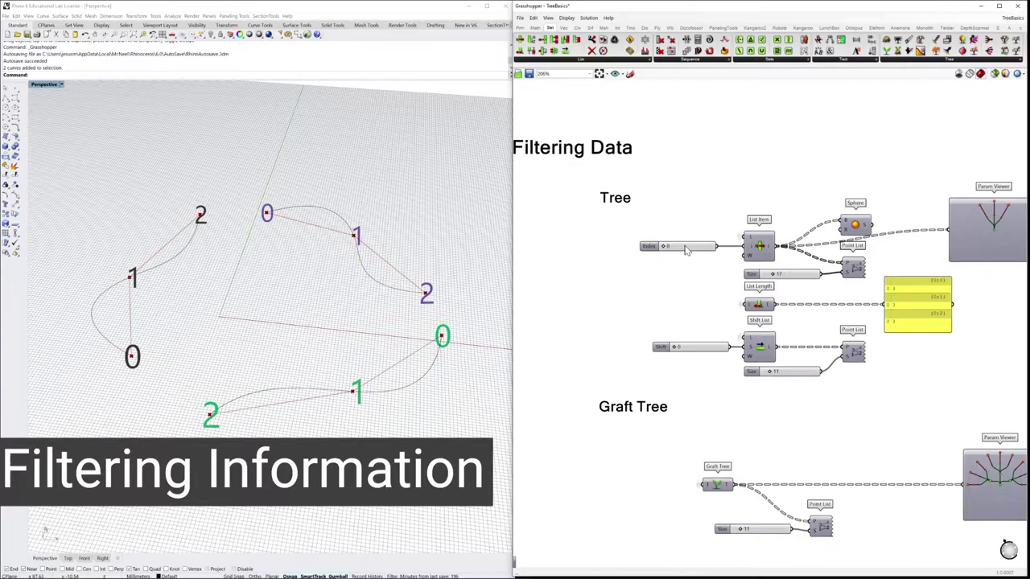
scroll(764, 322, up, 1)
scroll(756, 368, down, 2)
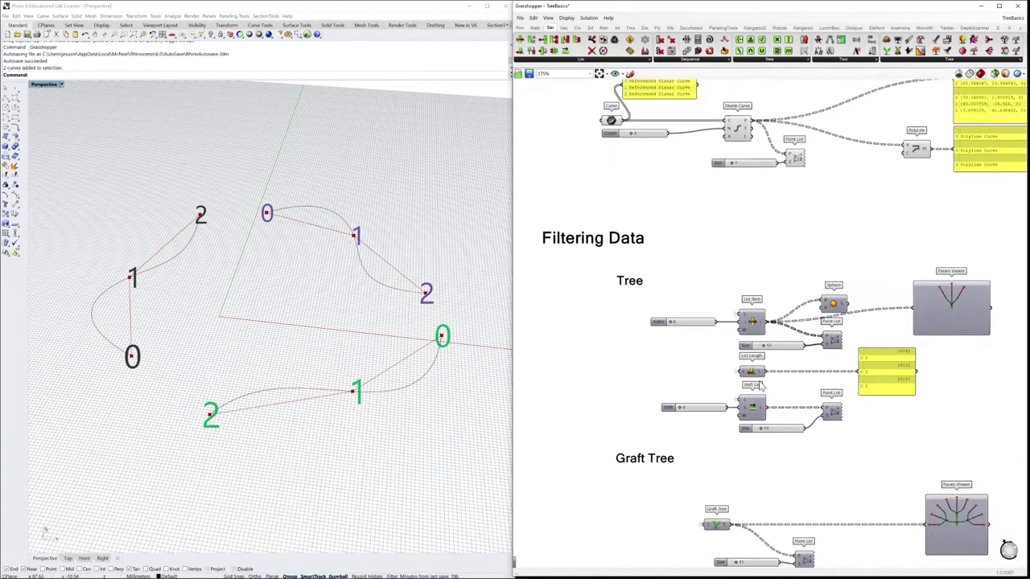
scroll(768, 340, up, 2)
right_drag(768, 339, 779, 314)
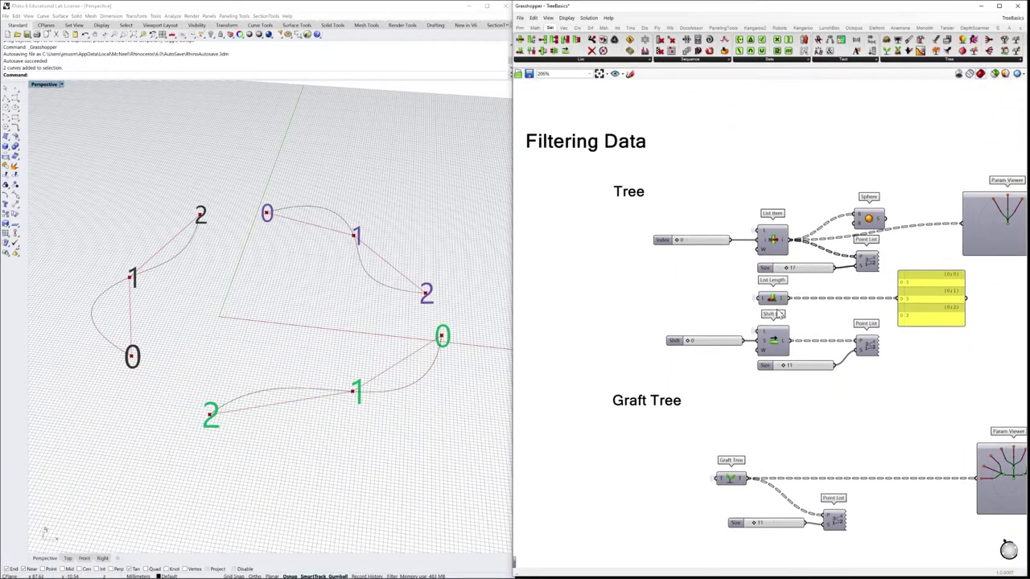
Browse the Sets tab's List components, then bring up the Sequence components.
click(585, 60)
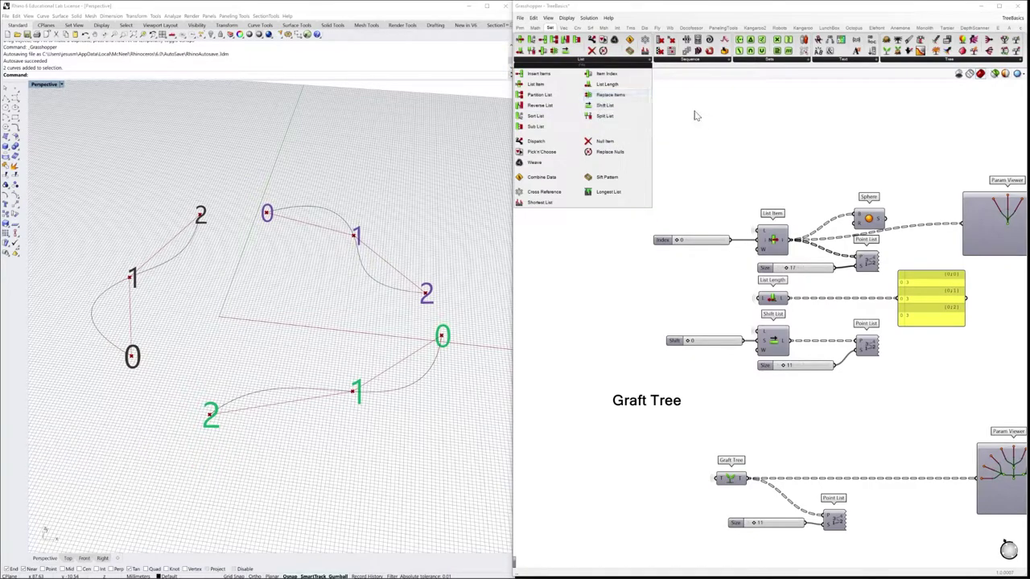
click(702, 115)
click(699, 67)
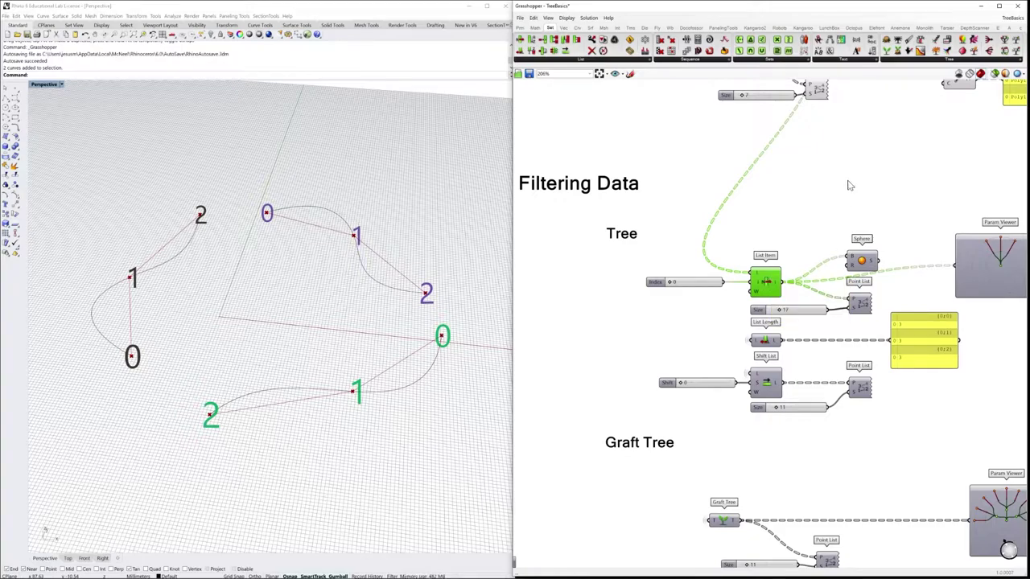
Turn on the Point List preview to show the point index labels in Rhino.
right_drag(851, 184, 835, 257)
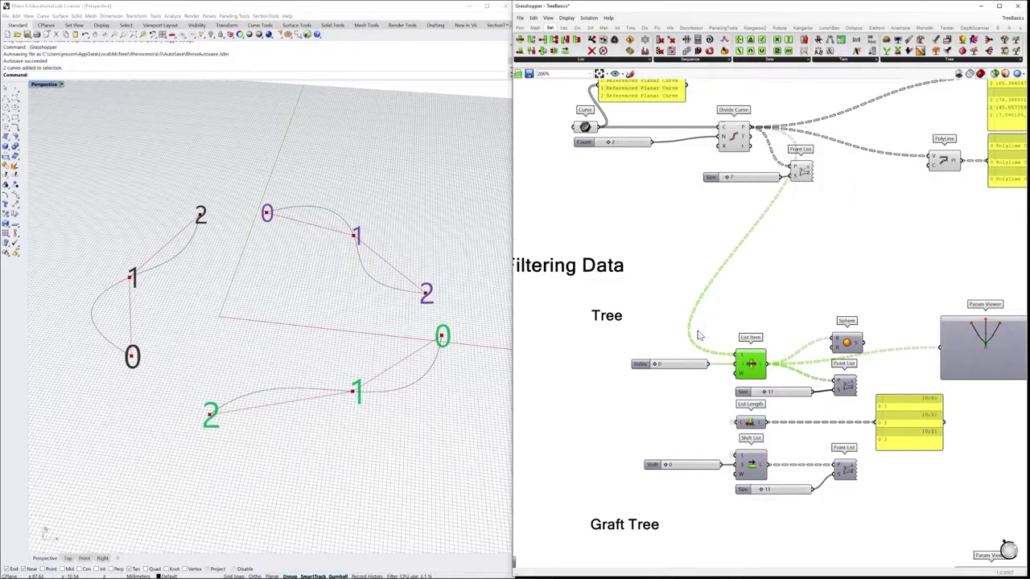
scroll(754, 364, up, 2)
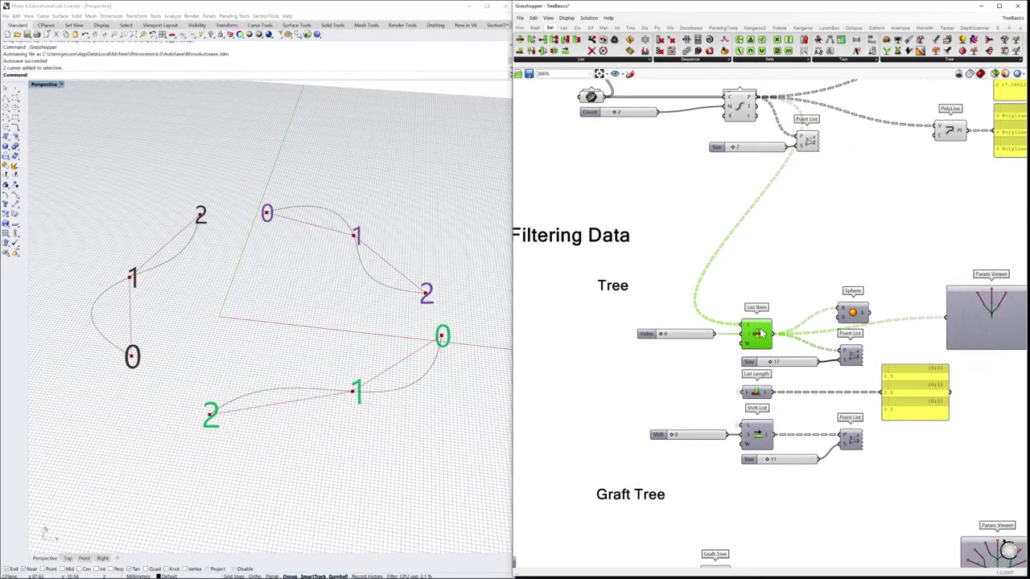
scroll(758, 334, up, 1)
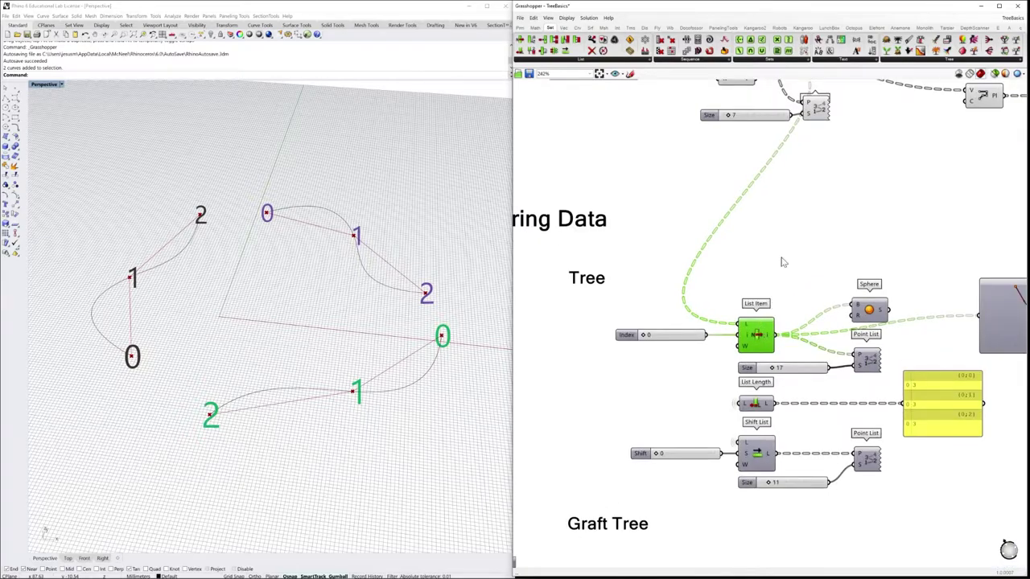
right_drag(787, 246, 776, 272)
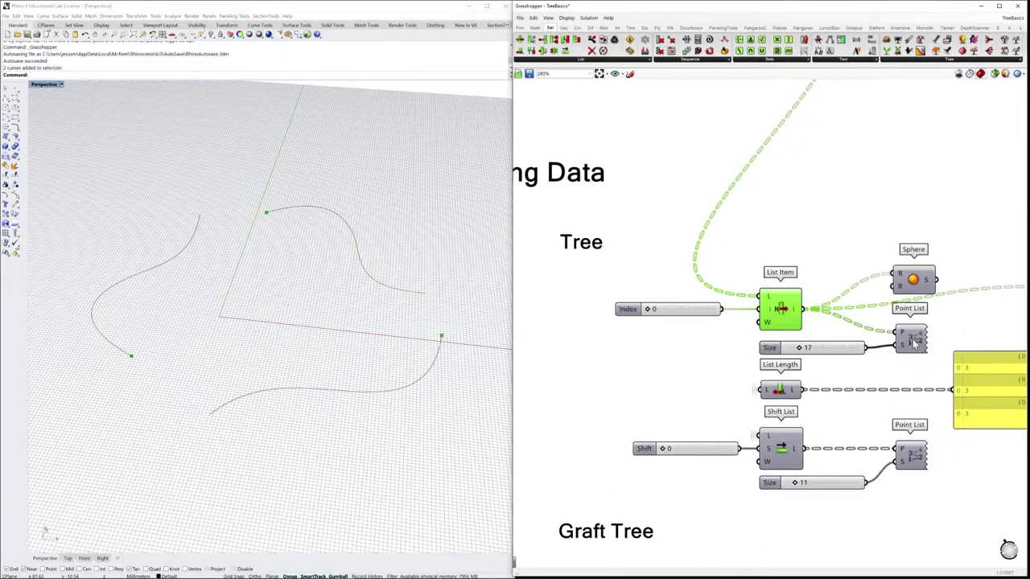
click(915, 343)
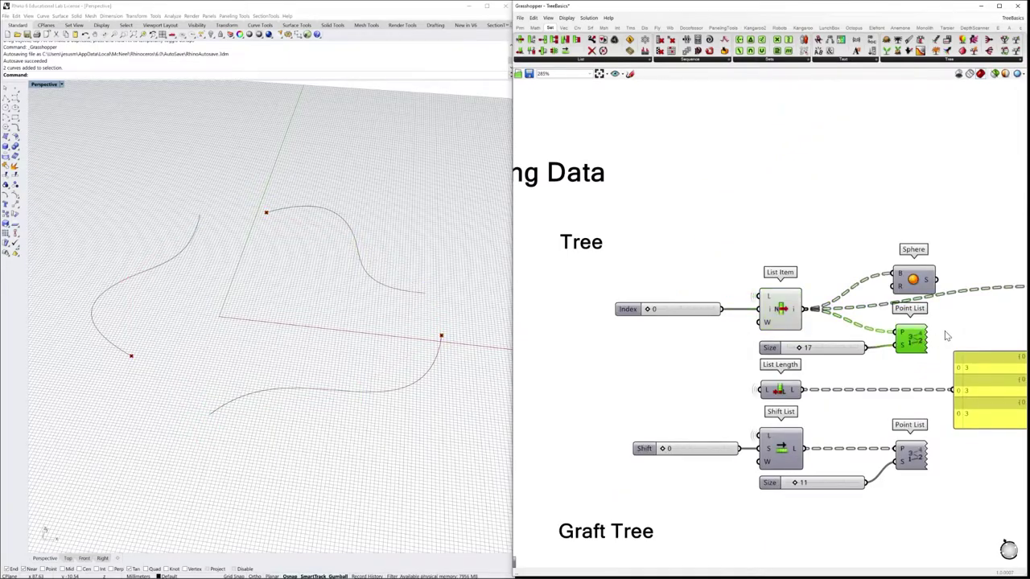
right_click(946, 333)
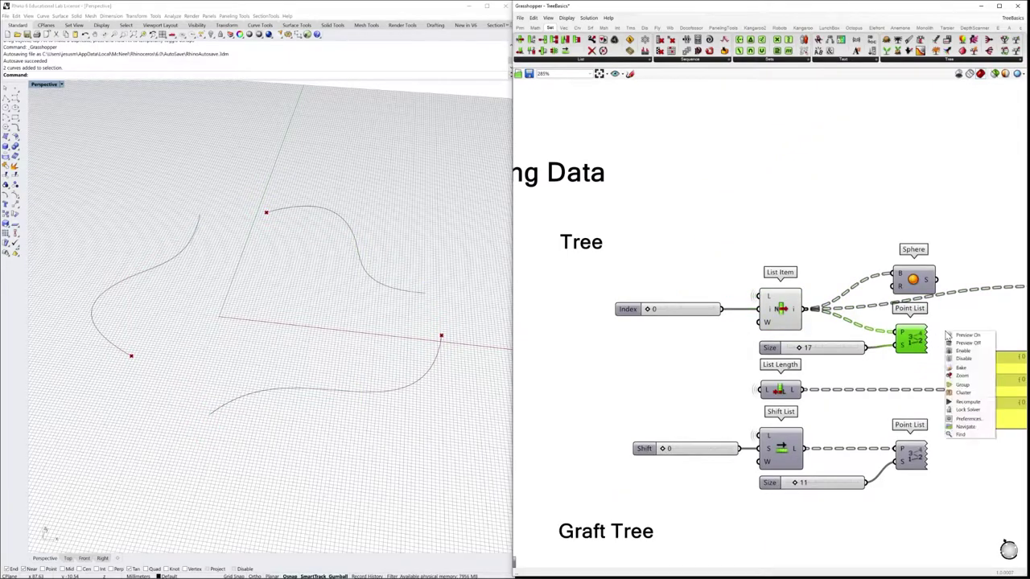
click(967, 338)
Preview the Sphere markers and set the List Item index slider to 1.
right_drag(780, 309, 775, 281)
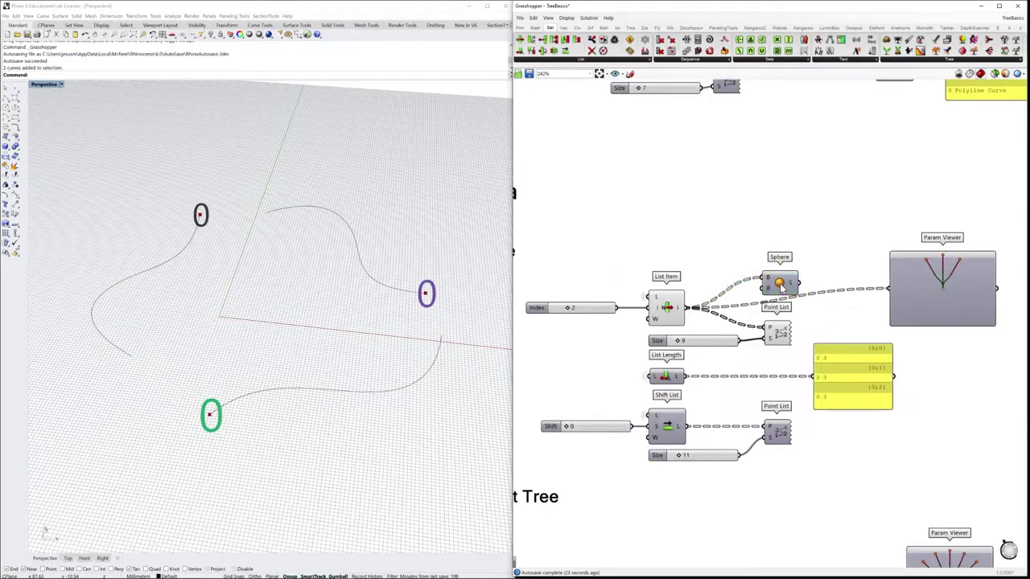
click(780, 286)
right_click(777, 225)
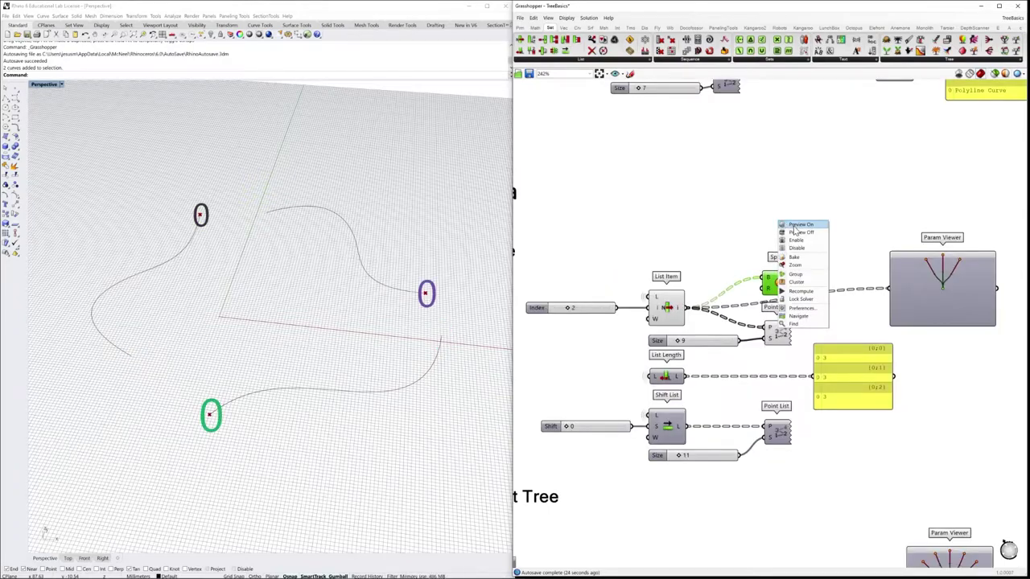
click(795, 231)
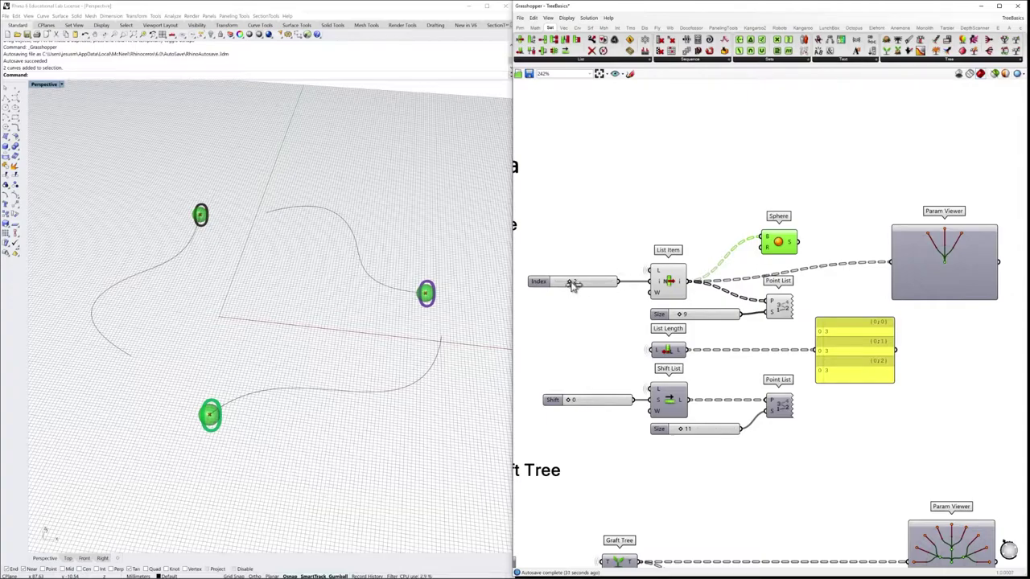
drag(573, 288, 568, 291)
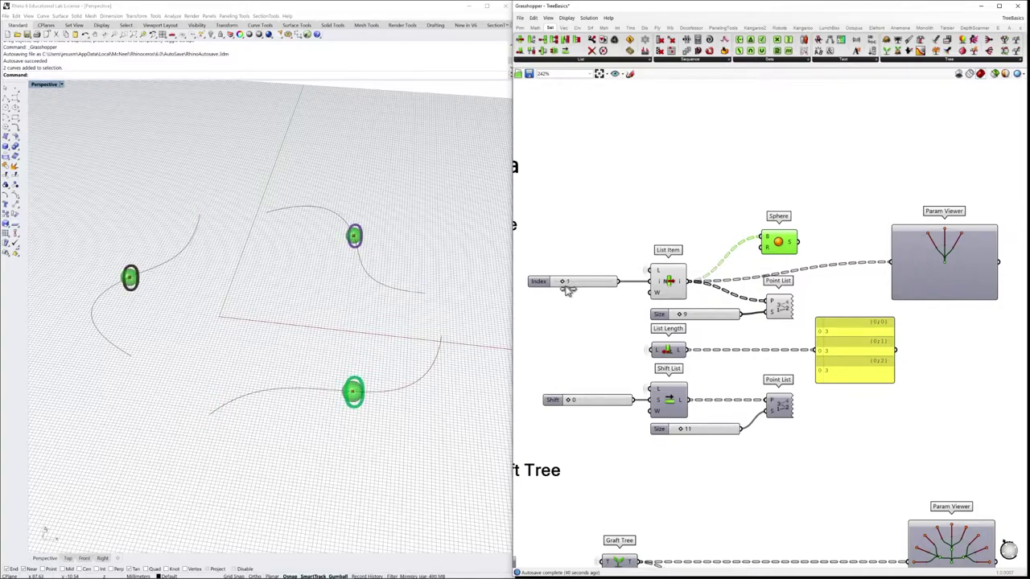
drag(568, 290, 568, 291)
Flatten List Item's L input and slide the index to 0 to pick from the combined list.
right_click(658, 274)
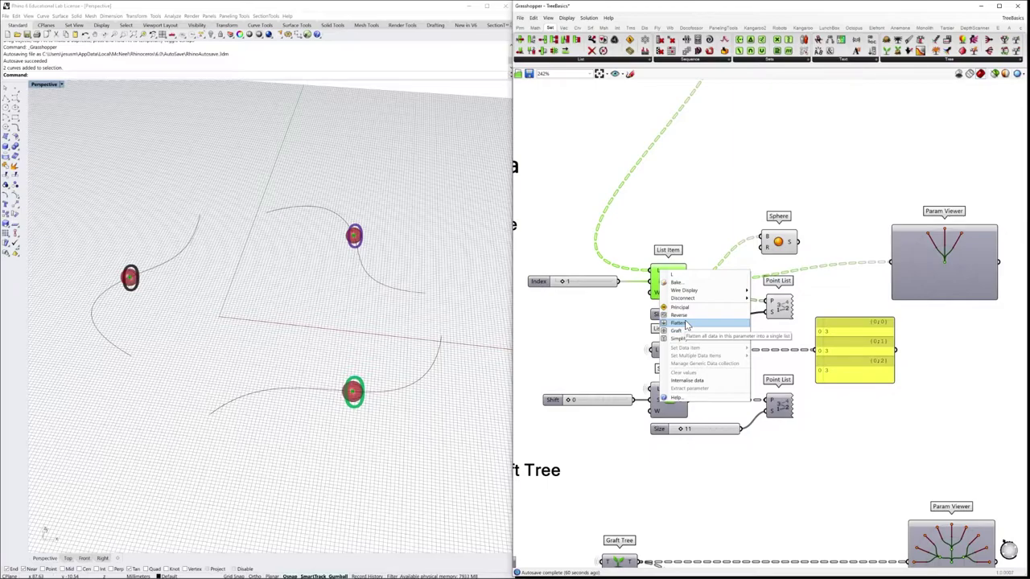
click(686, 324)
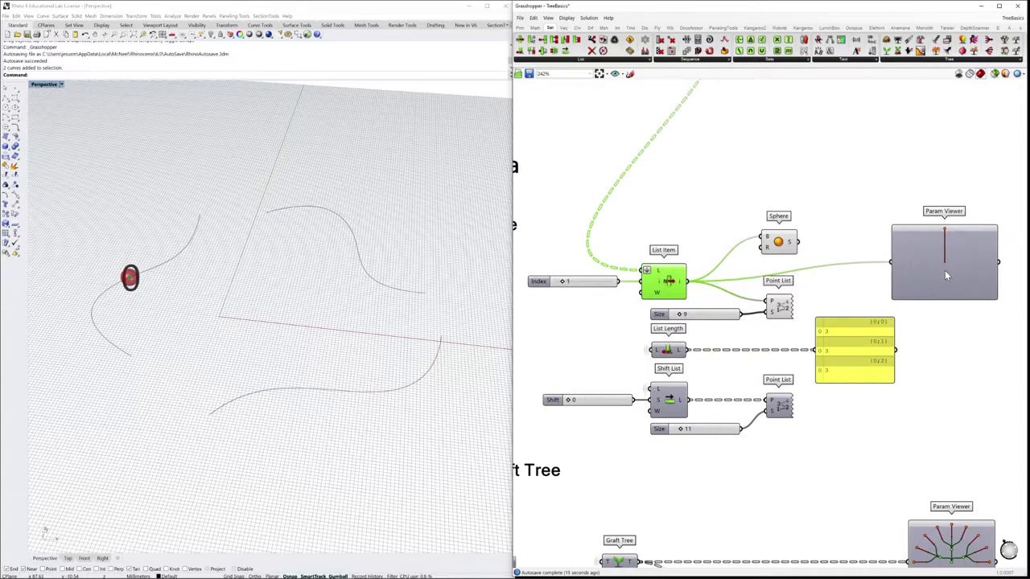
right_drag(939, 268, 925, 270)
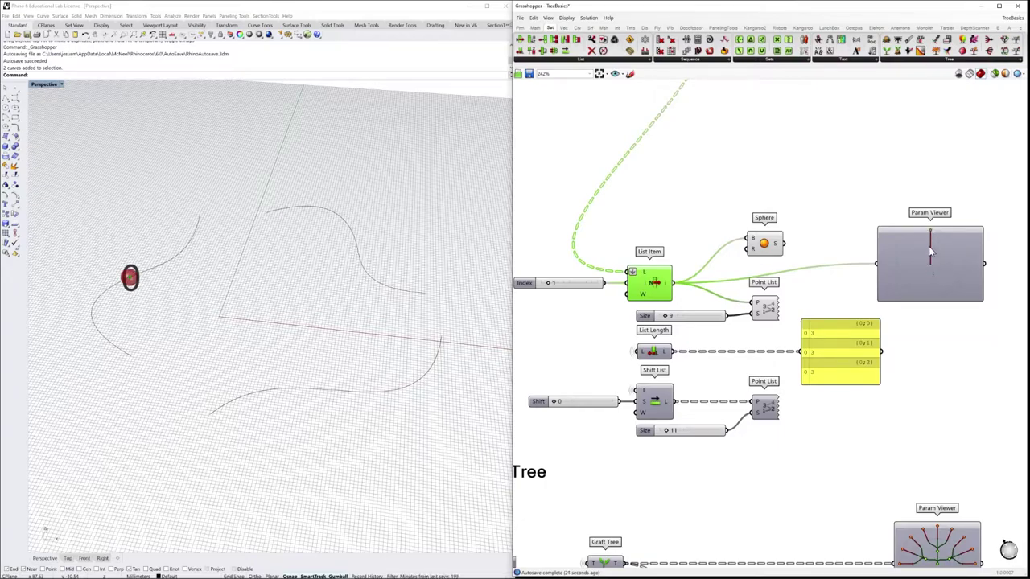
right_drag(611, 282, 672, 280)
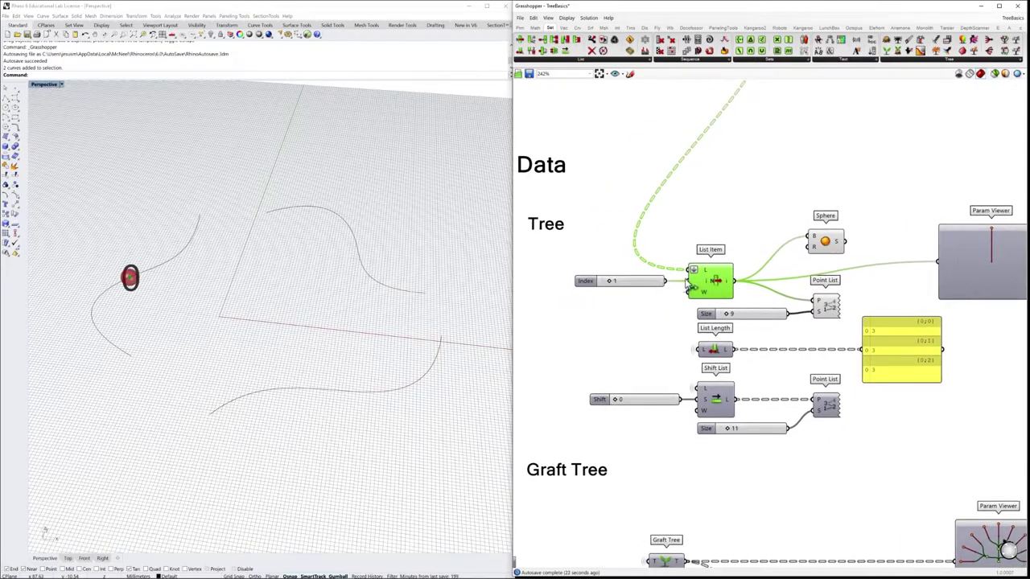
mouse_move(612, 284)
mouse_down()
mouse_move(660, 288)
mouse_move(605, 290)
mouse_up()
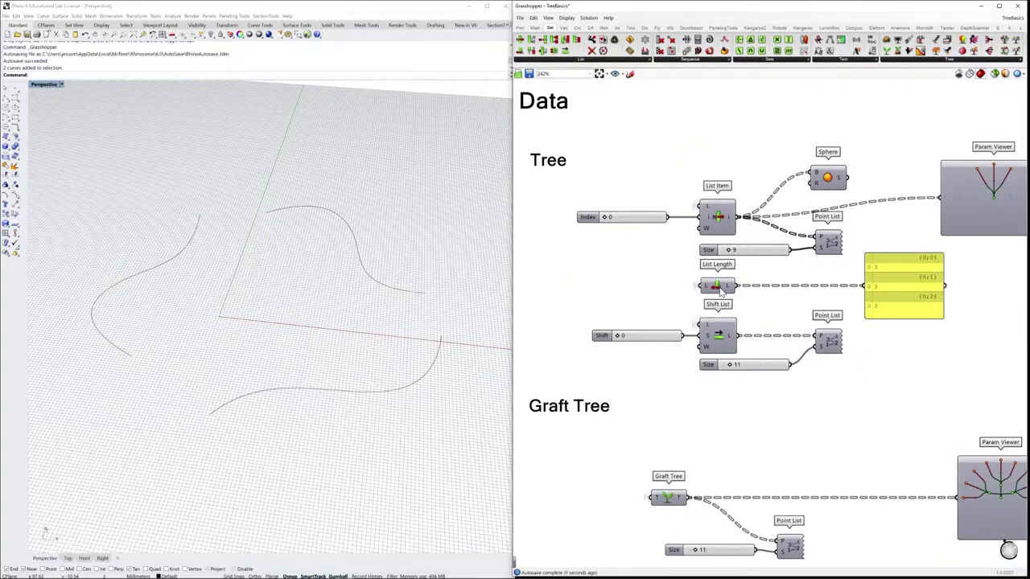
Flatten List Length's L input so its panel reports 15 instead of three branches of 5.
click(722, 293)
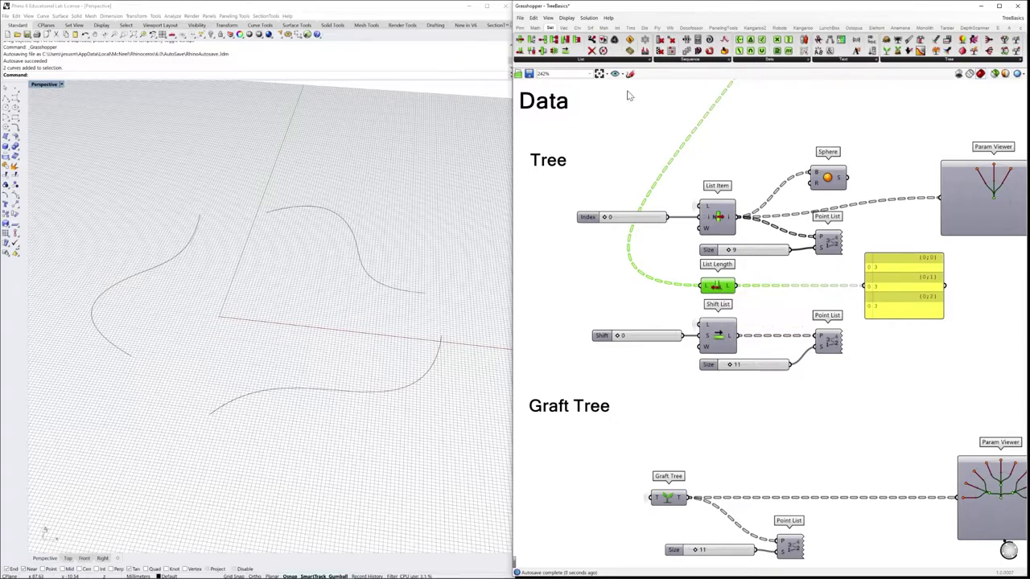
click(585, 60)
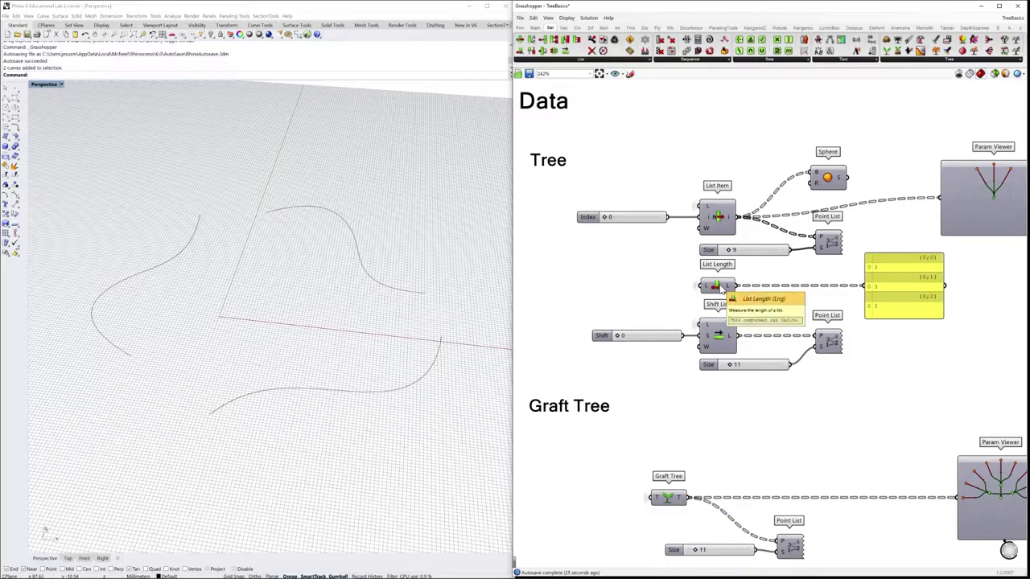
mouse_move(772, 286)
right_down()
mouse_move(750, 285)
mouse_move(757, 292)
right_up()
right_drag(854, 298, 823, 328)
click(653, 315)
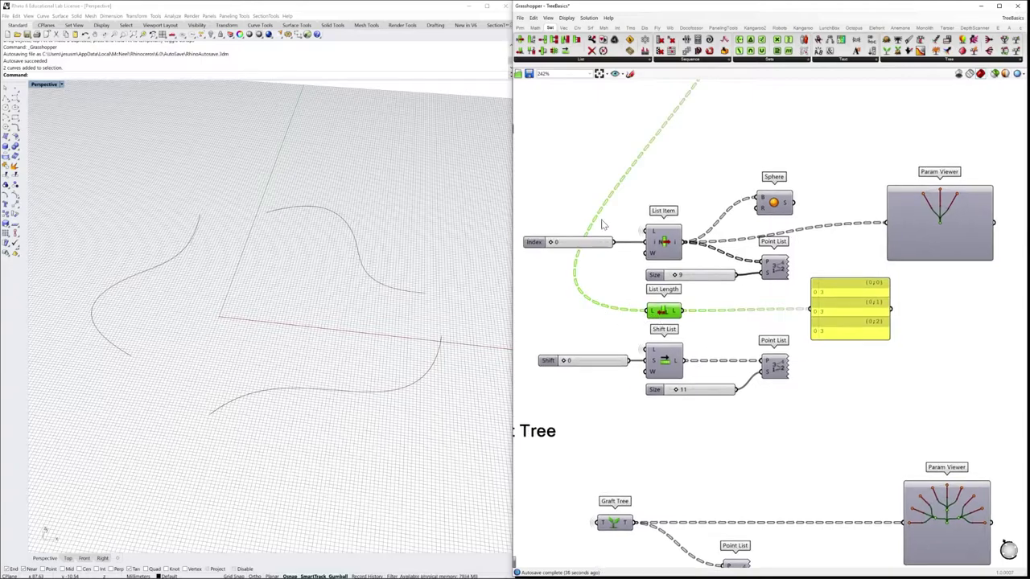
click(747, 329)
right_drag(827, 299, 817, 344)
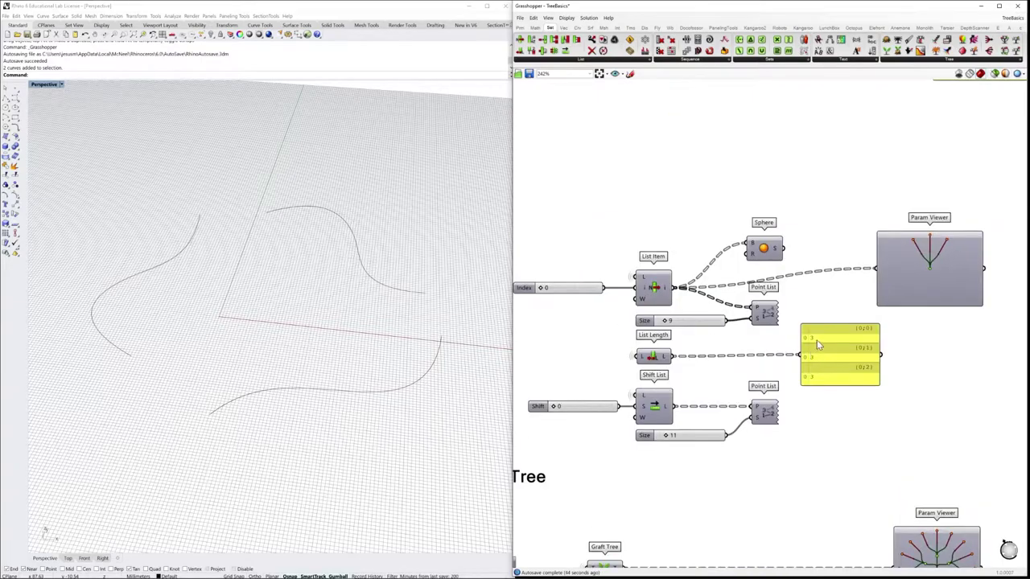
scroll(812, 378, down, 2)
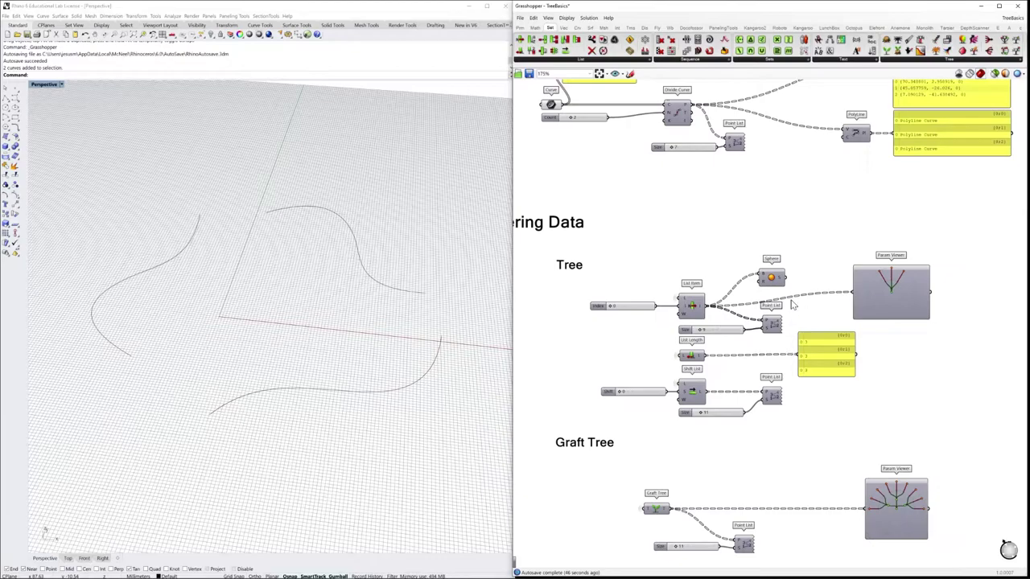
right_drag(775, 236, 781, 238)
scroll(656, 306, up, 2)
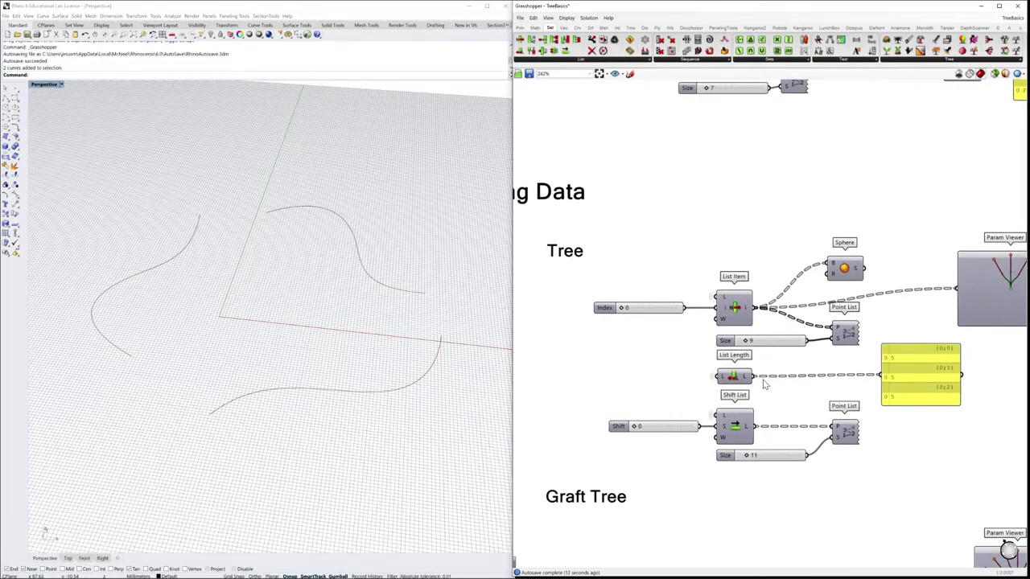
right_click(723, 380)
click(740, 429)
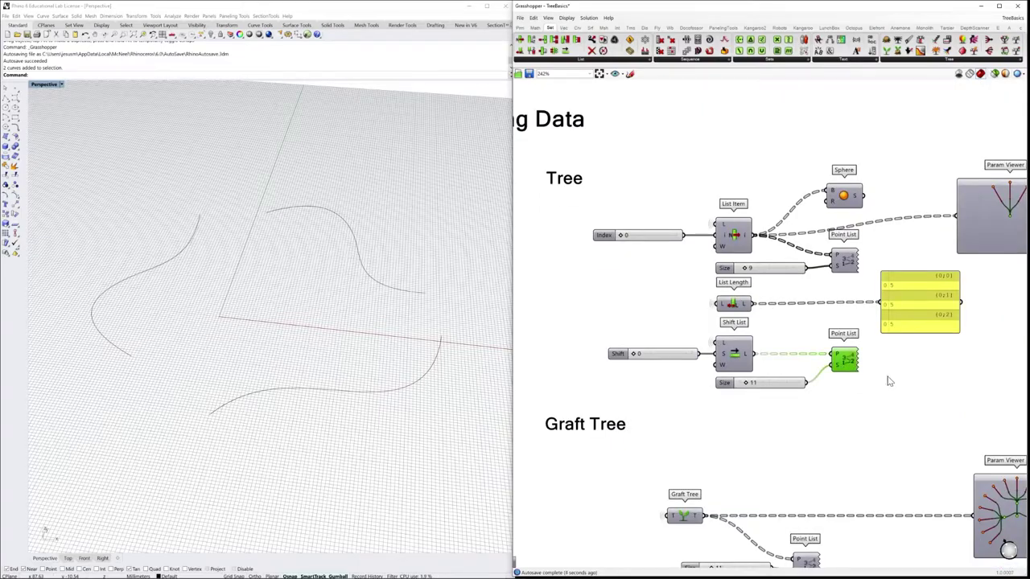
Turn on the Point List index labels in Rhino and shrink their size.
right_click(889, 377)
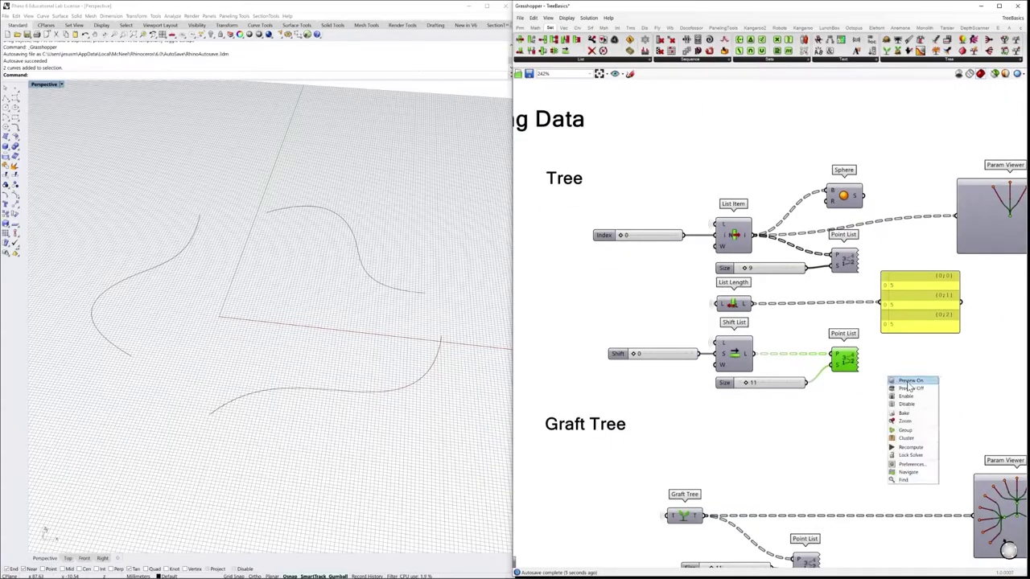
click(910, 383)
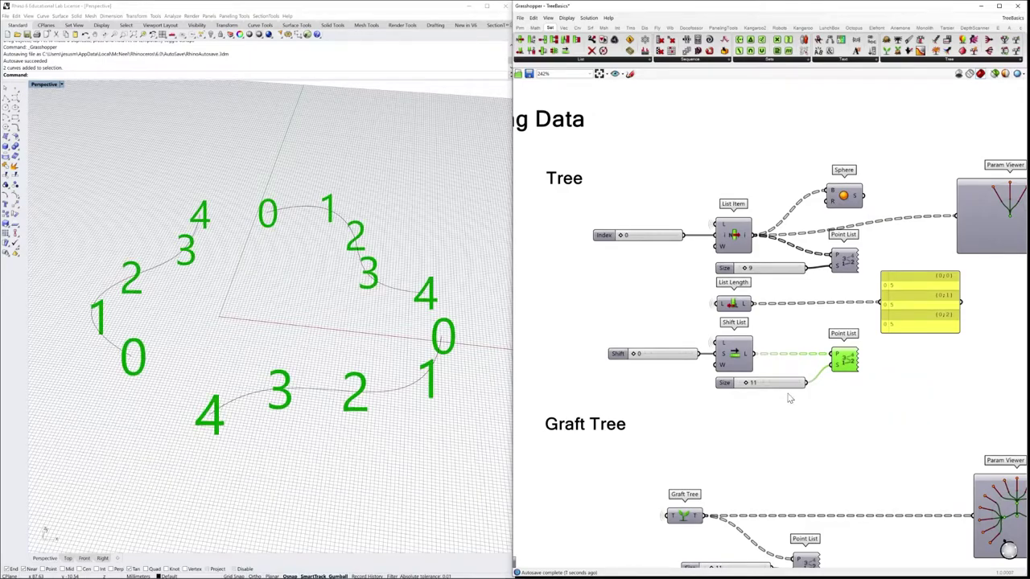
drag(747, 386, 746, 388)
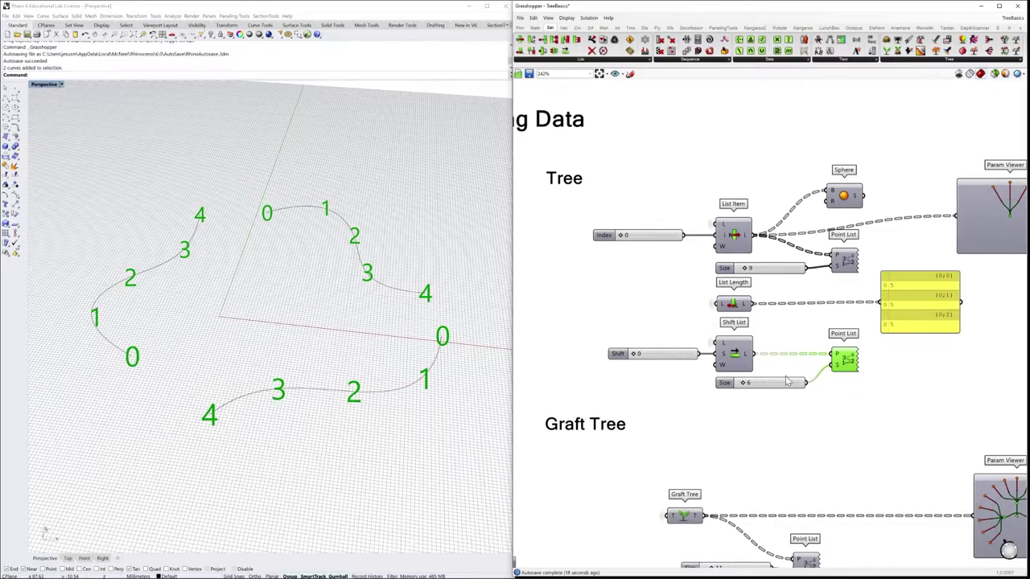
Disconnect Shift List's list input wire and preview the shifted indices 0–4 on each curve.
click(726, 349)
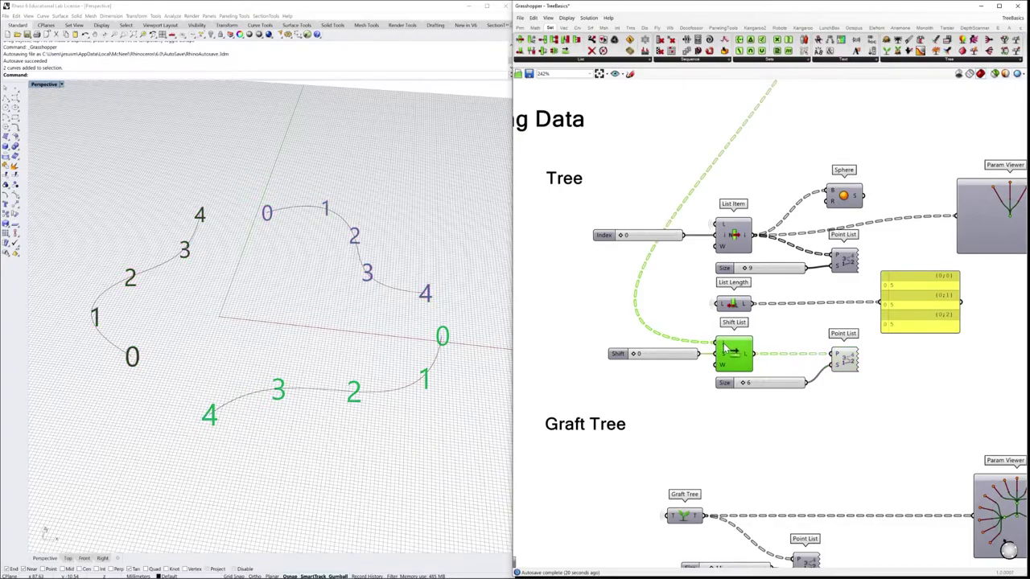
mouse_move(726, 349)
ctrl+drag(706, 362, 734, 363)
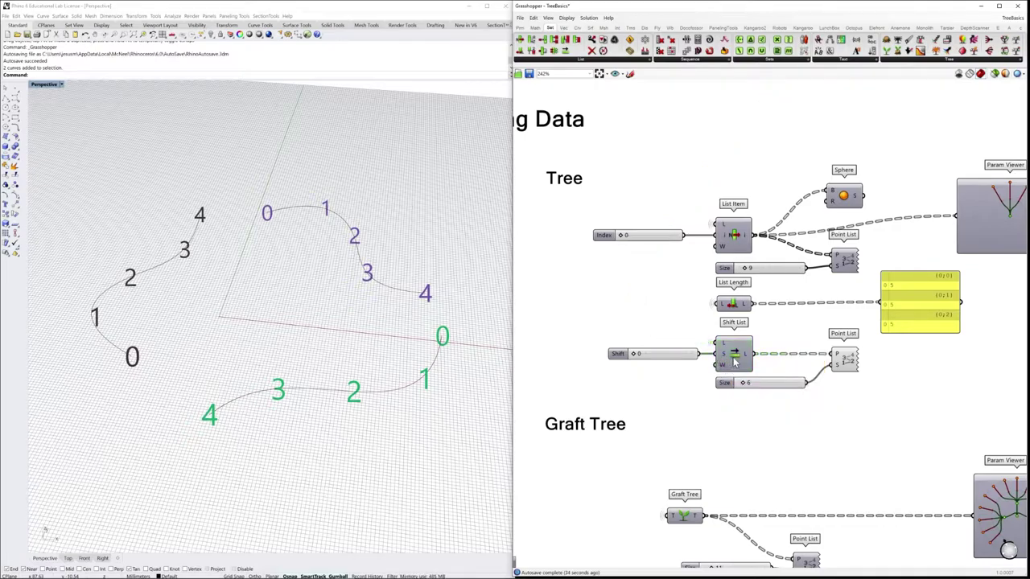
click(847, 360)
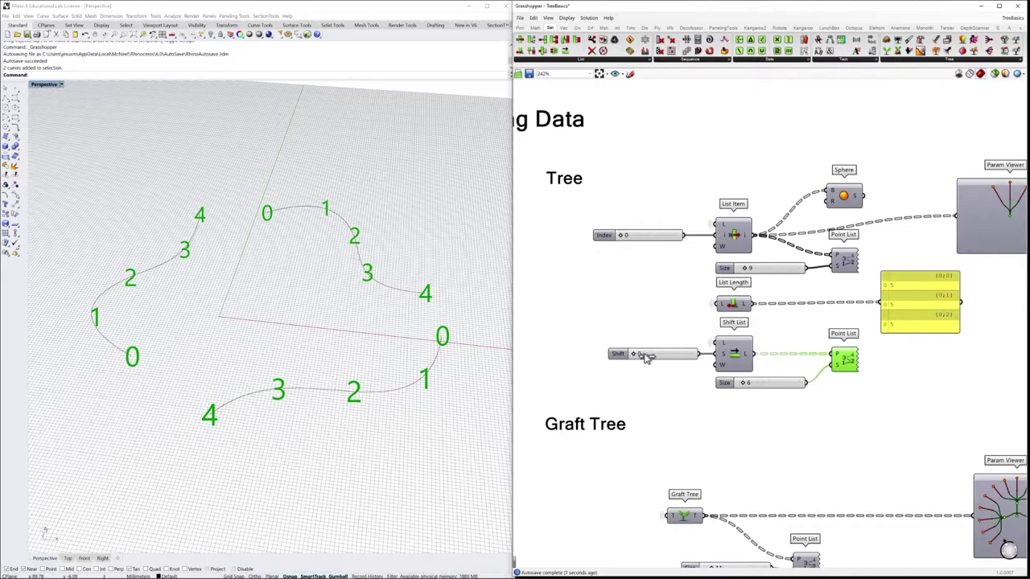
Try larger Shift List offsets with the Shift slider, then return it to 0.
drag(647, 358, 648, 357)
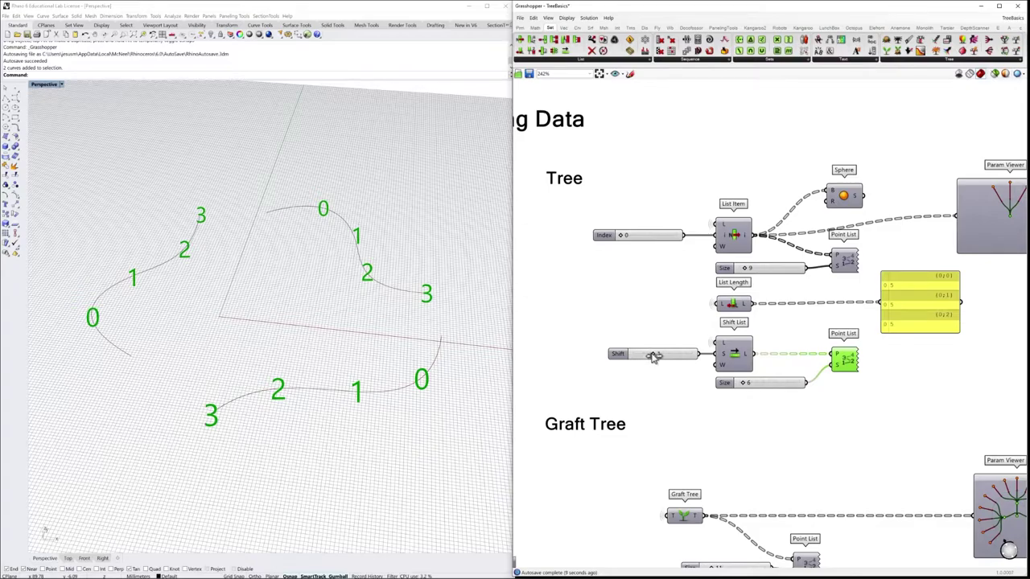
drag(660, 358, 689, 357)
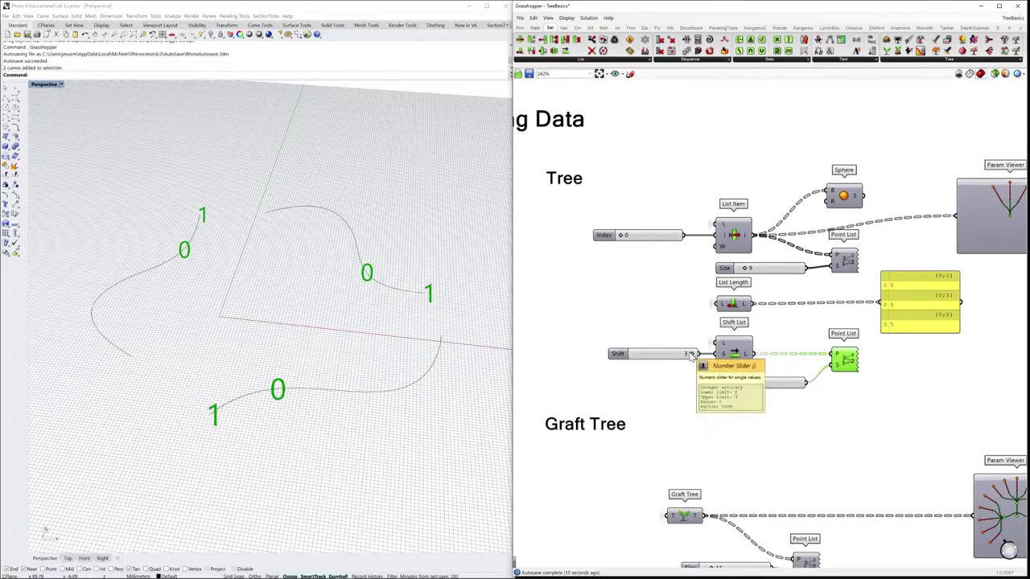
drag(690, 355, 630, 357)
Set Shift List's Wrap input to True and shift the offset to 2.
right_click(722, 367)
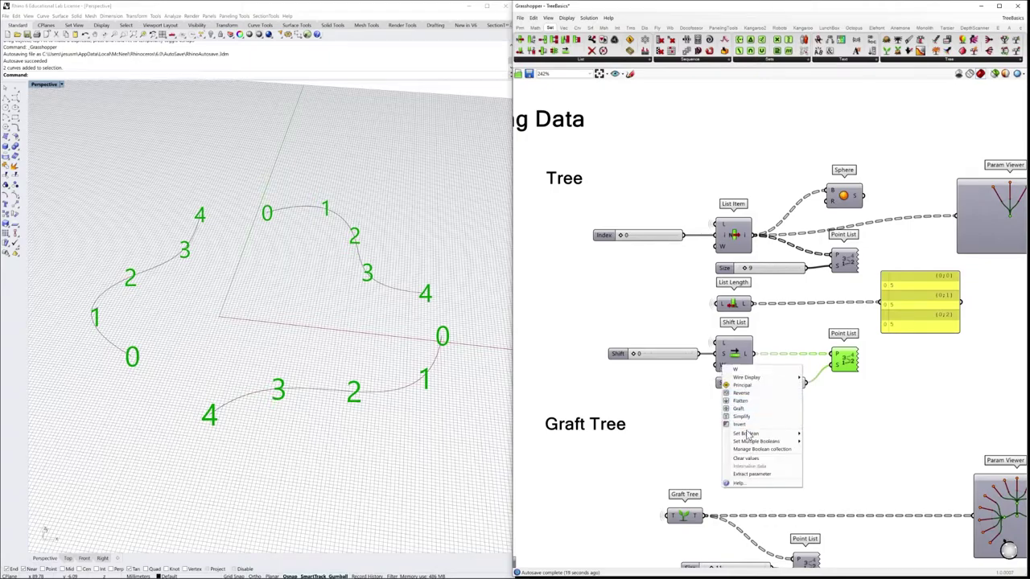
mouse_move(751, 436)
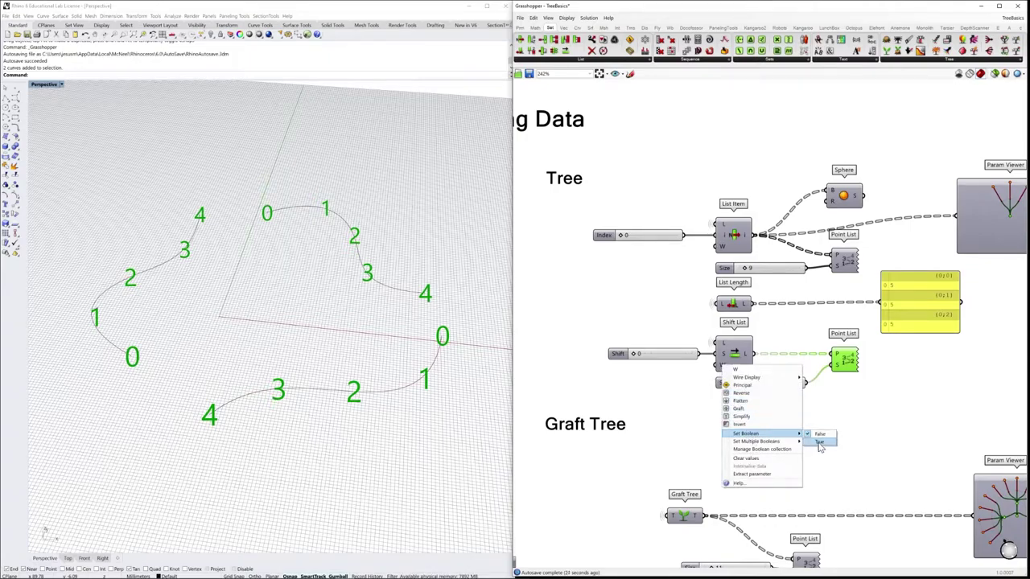
click(819, 443)
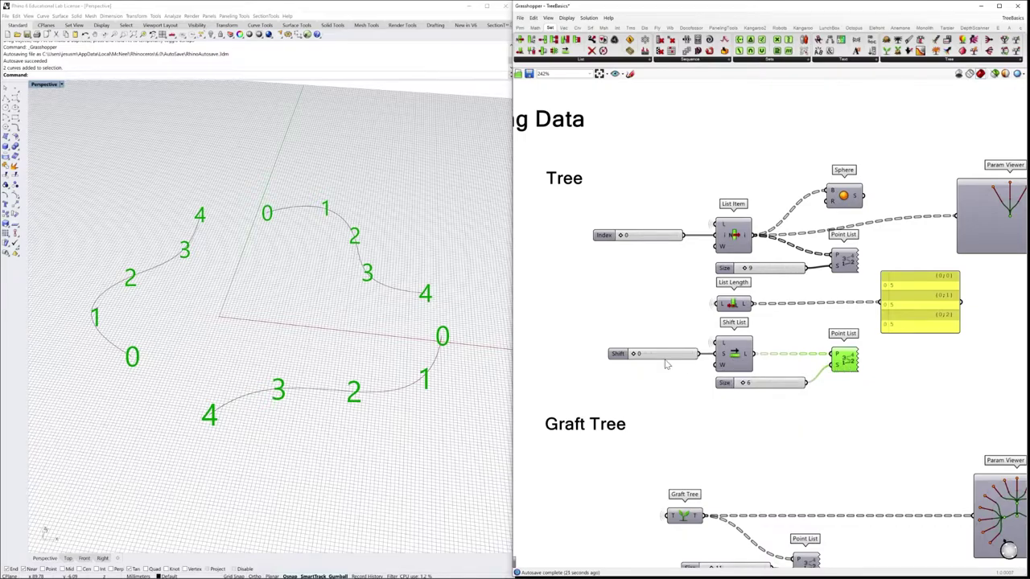
drag(634, 355, 668, 358)
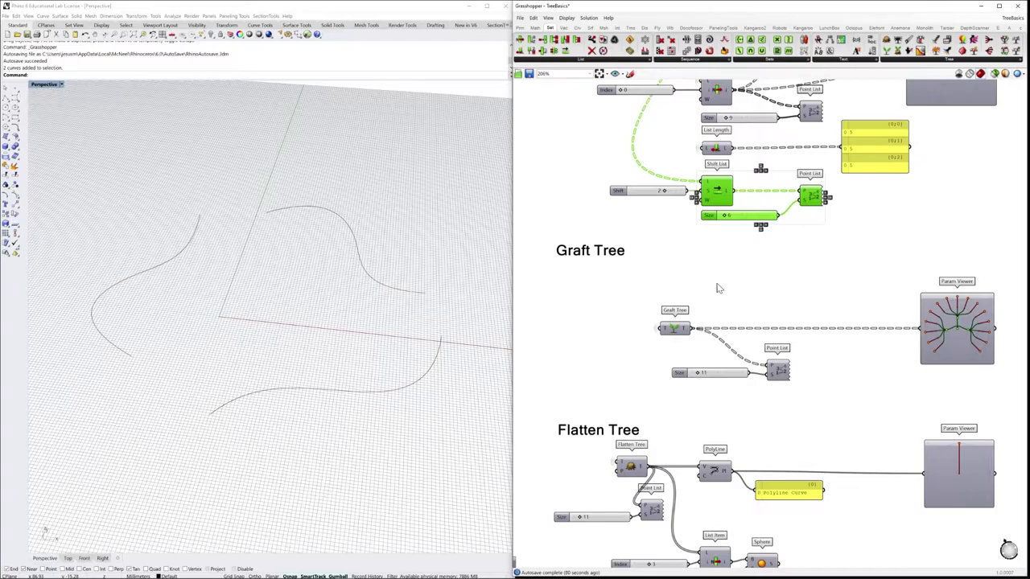
Graft the divided points with Graft Tree and wire its output into Point List.
click(674, 330)
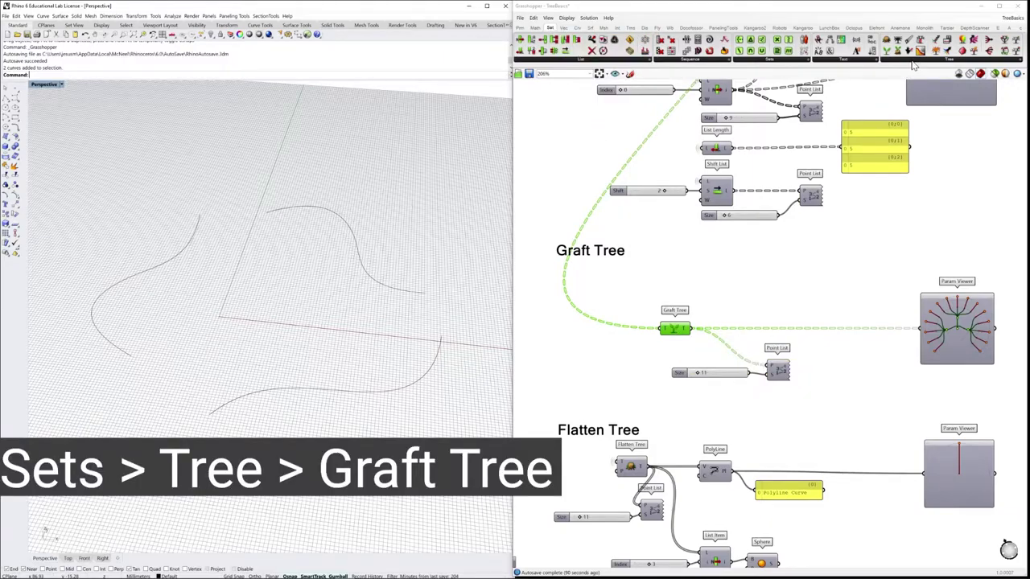
click(950, 59)
right_drag(691, 324, 724, 329)
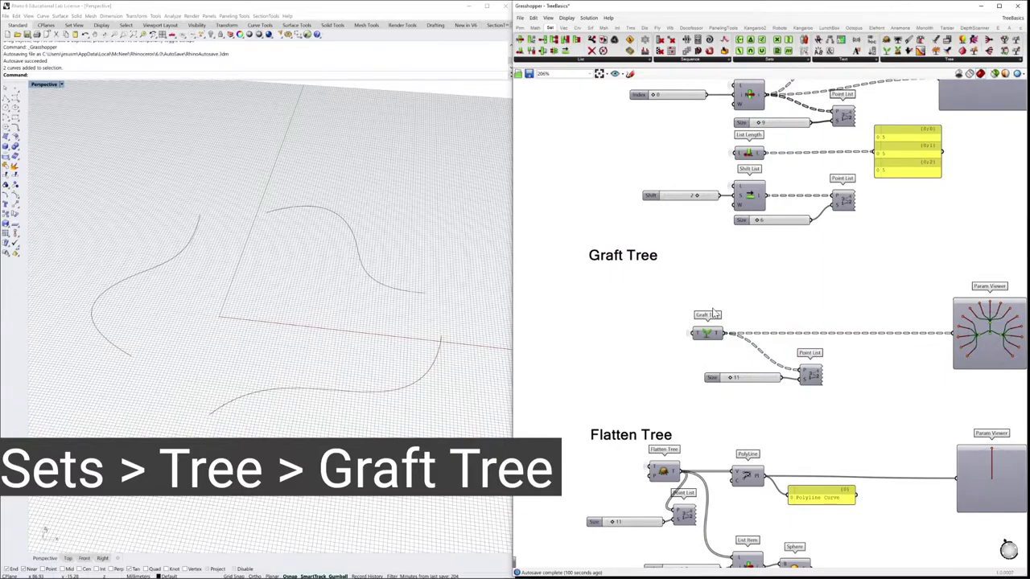
mouse_move(697, 340)
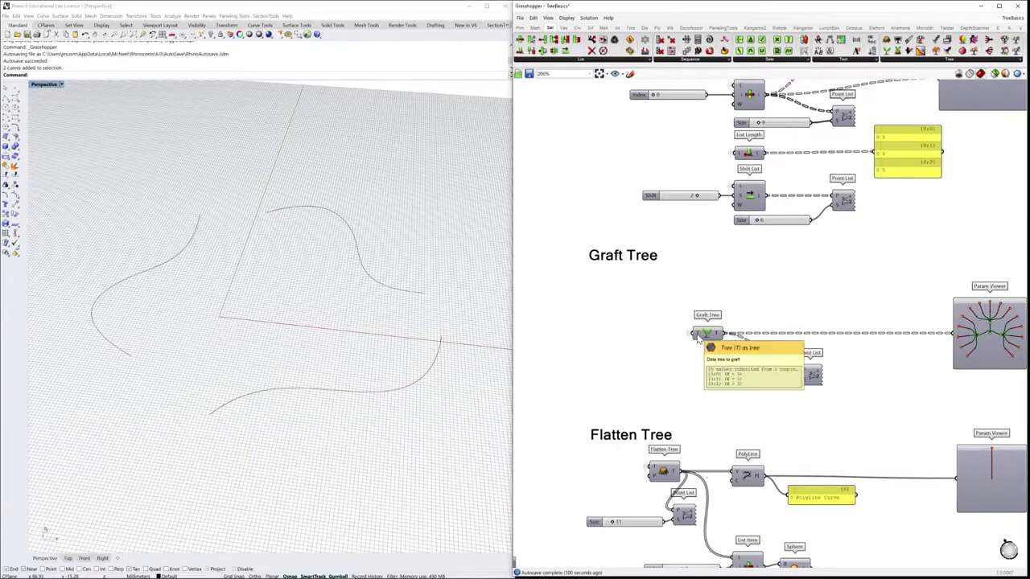
right_click(698, 340)
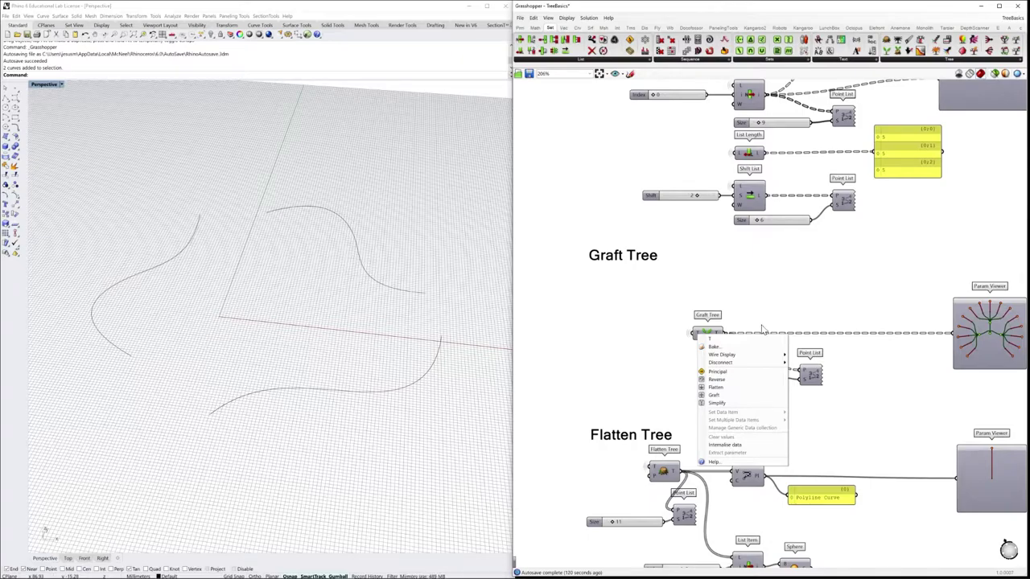
drag(723, 333, 802, 371)
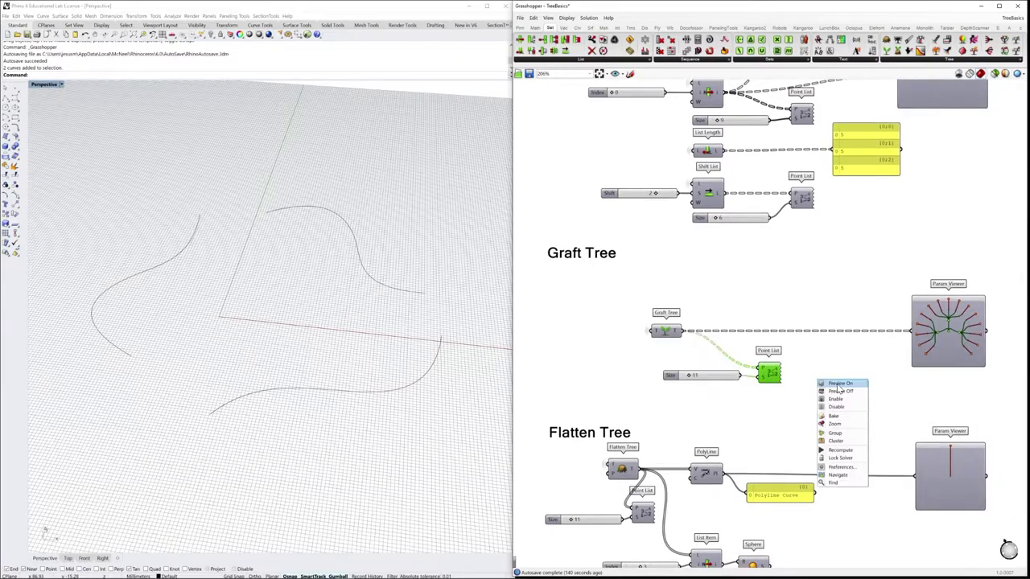
click(749, 359)
click(721, 363)
Lower the Divide Count slider to 2 so the curve yields nine points.
scroll(722, 360, down, 3)
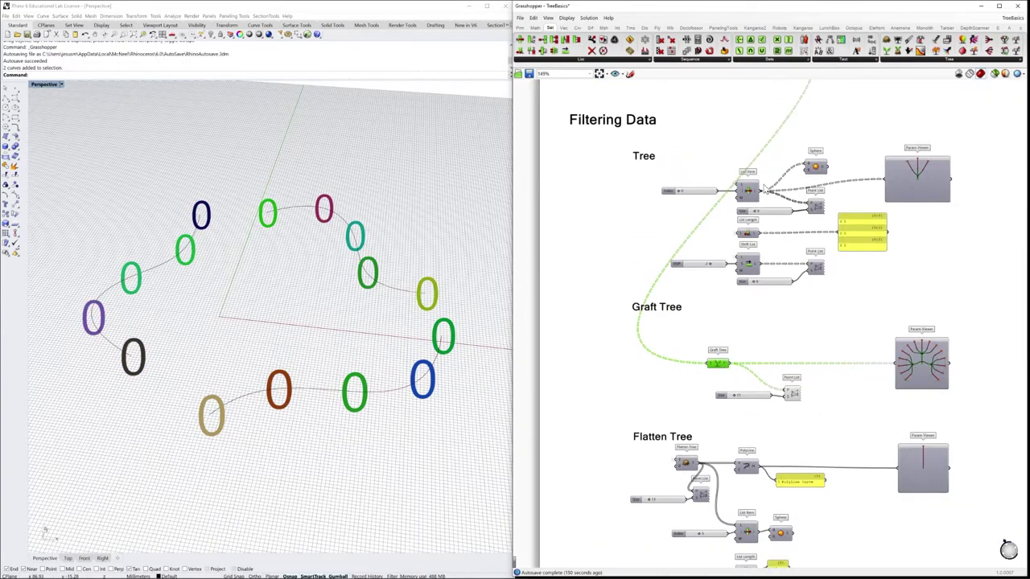
right_drag(769, 187, 773, 321)
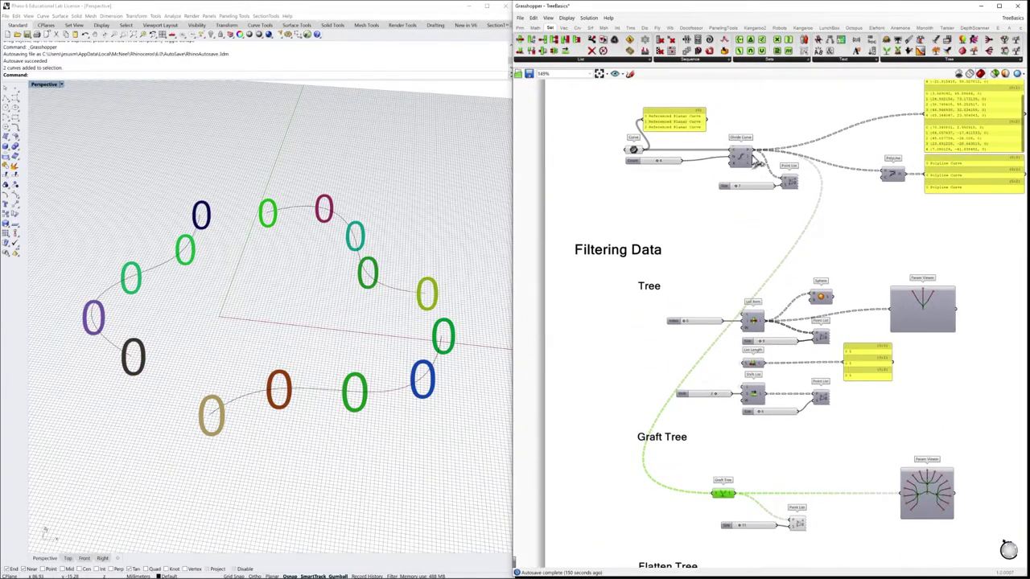
right_drag(750, 362, 736, 283)
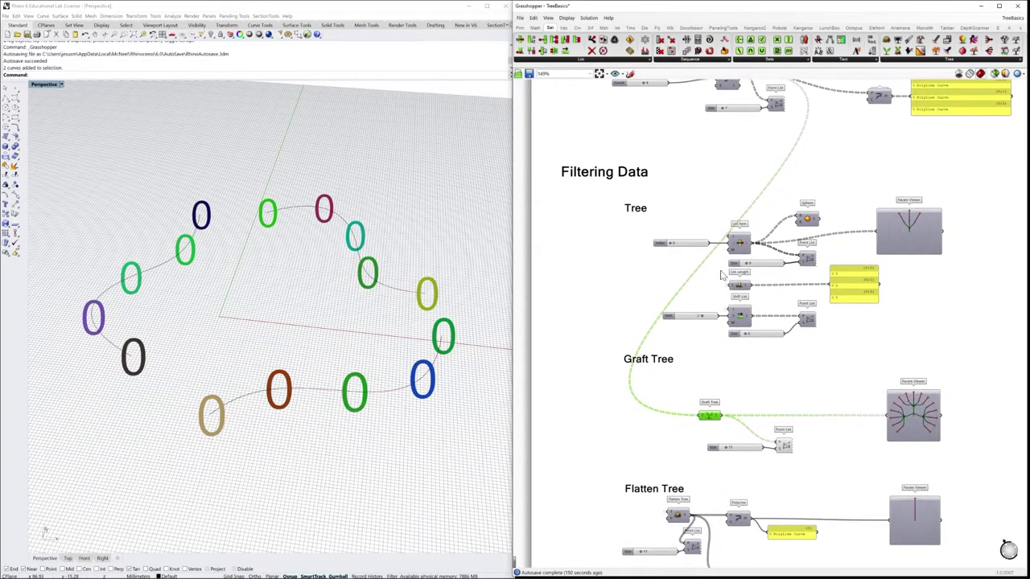
right_drag(708, 171, 708, 246)
scroll(636, 135, up, 3)
drag(644, 153, 630, 153)
scroll(747, 338, down, 1)
right_drag(747, 338, 738, 380)
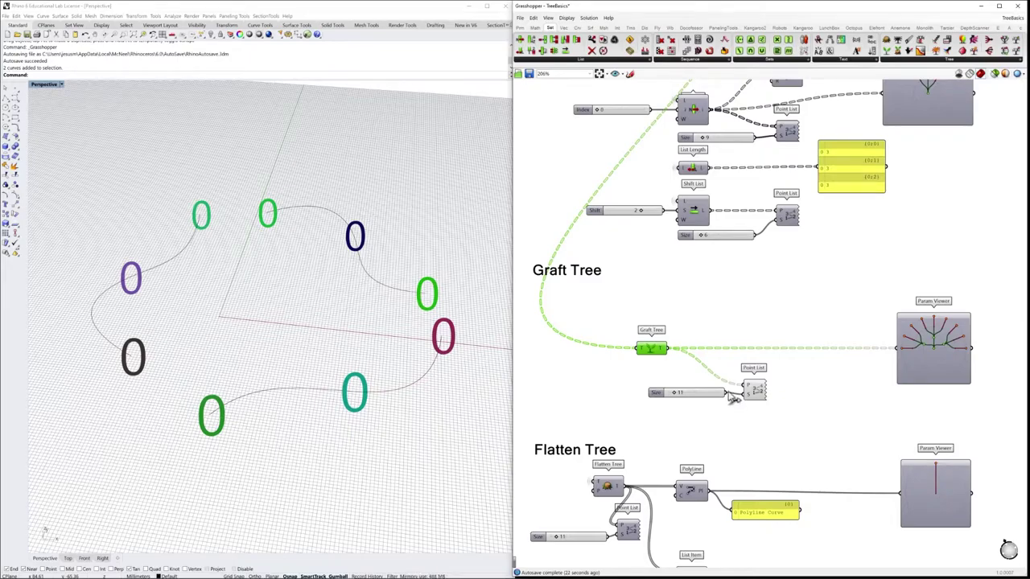
Zoom out and move the Param Viewer further down the canvas.
scroll(954, 346, up, 3)
scroll(956, 351, up, 1)
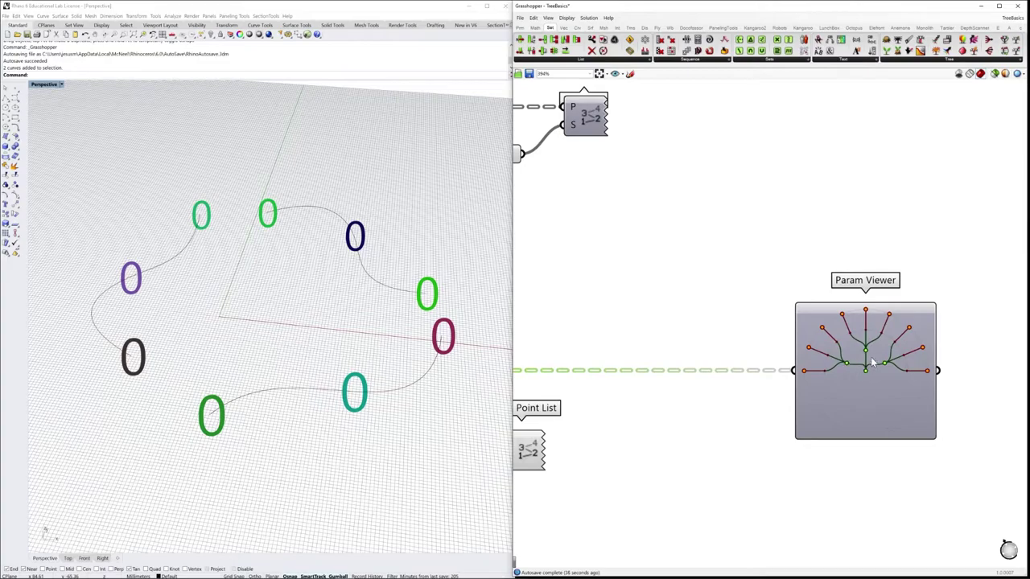
scroll(867, 368, down, 3)
right_drag(853, 306, 853, 349)
drag(835, 175, 883, 372)
scroll(866, 412, up, 1)
scroll(841, 432, up, 1)
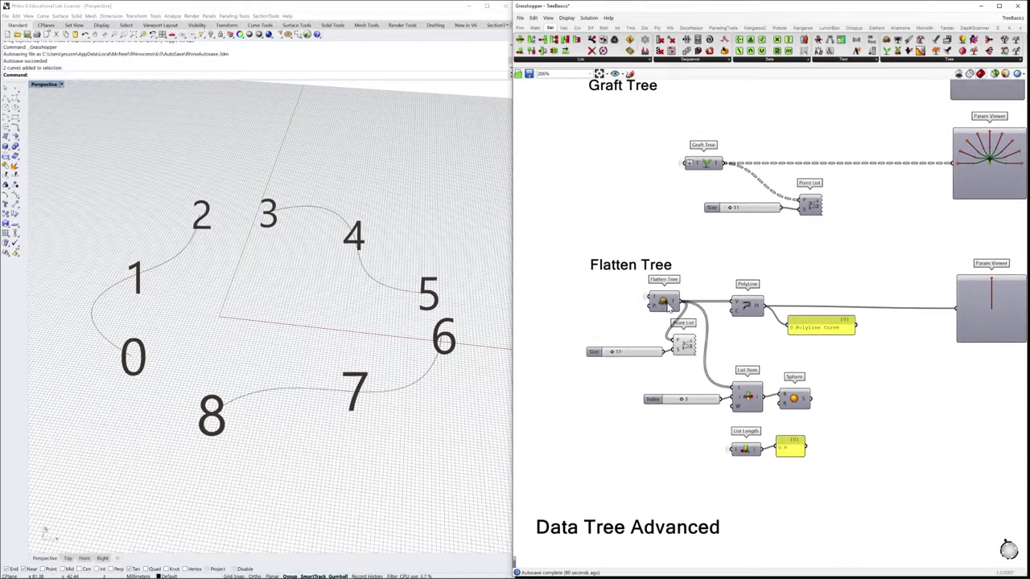
Turn on the Sphere preview and change List Item's index from 3 to 6.
click(686, 353)
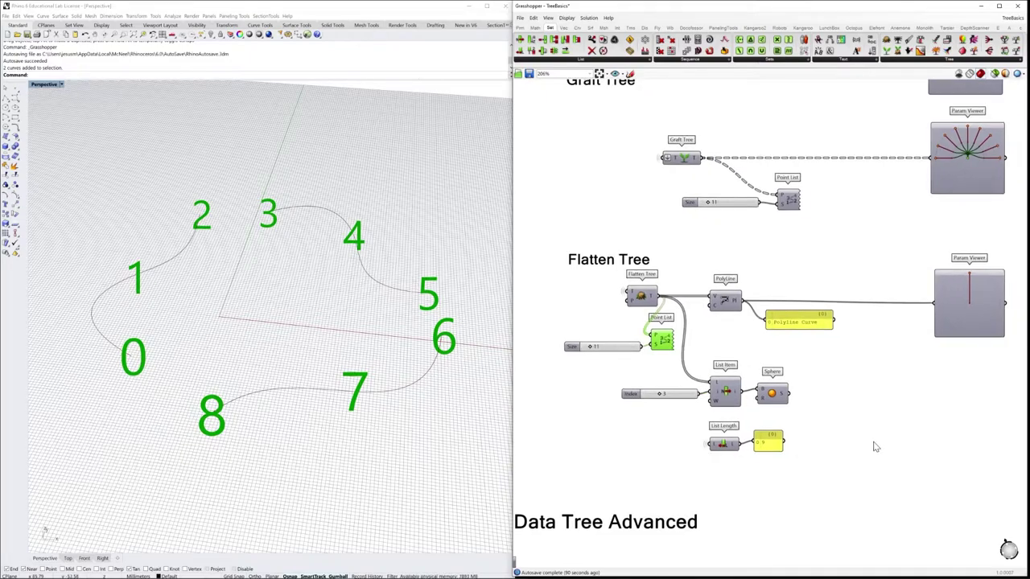
click(721, 383)
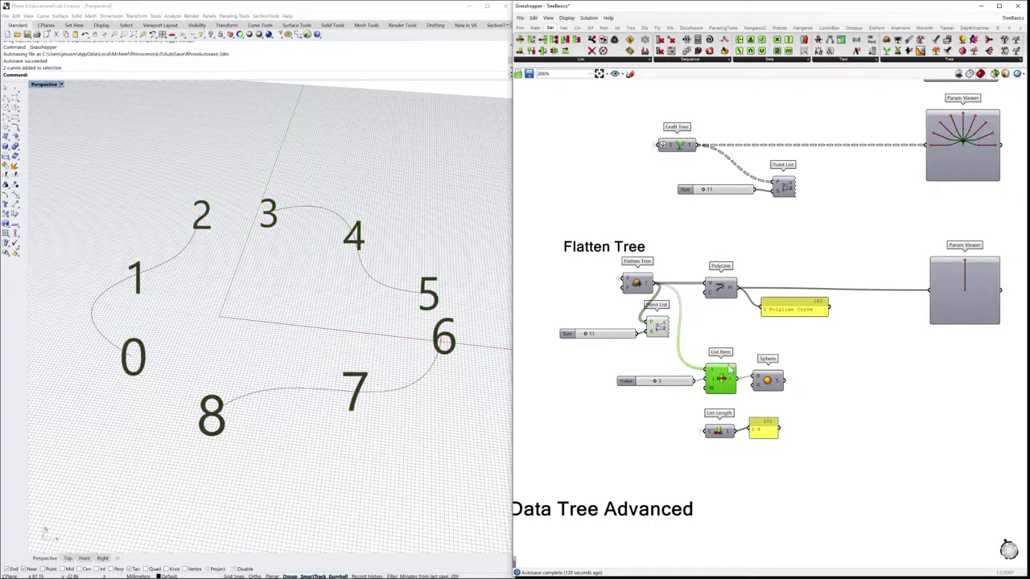
click(768, 379)
right_click(784, 342)
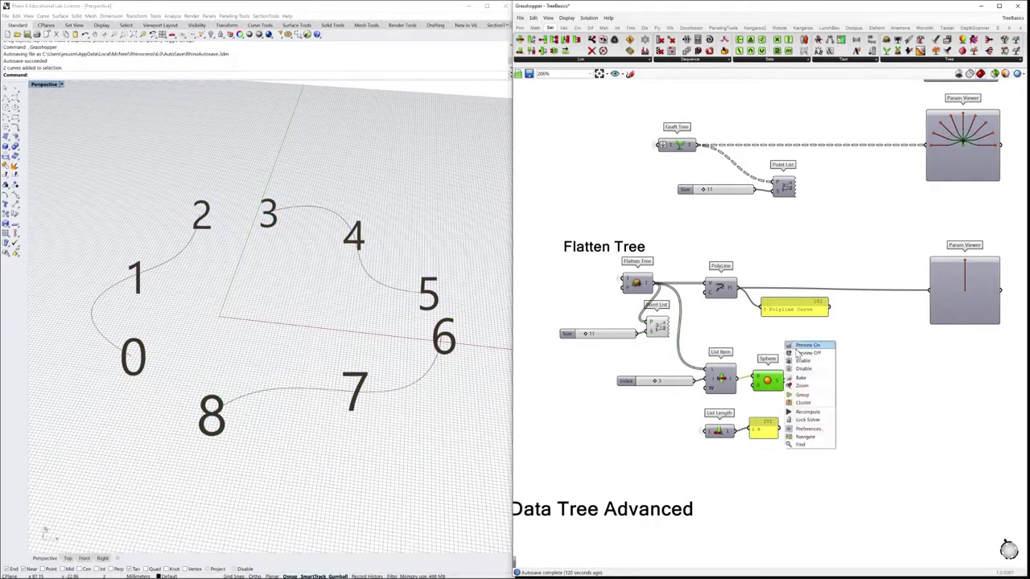
click(802, 354)
click(827, 363)
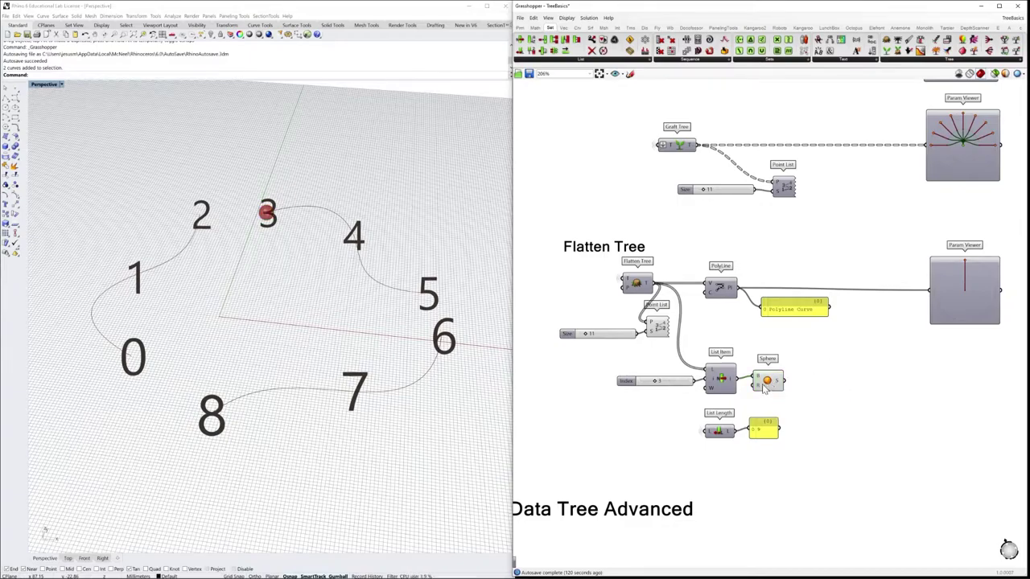
click(723, 382)
drag(657, 381, 670, 386)
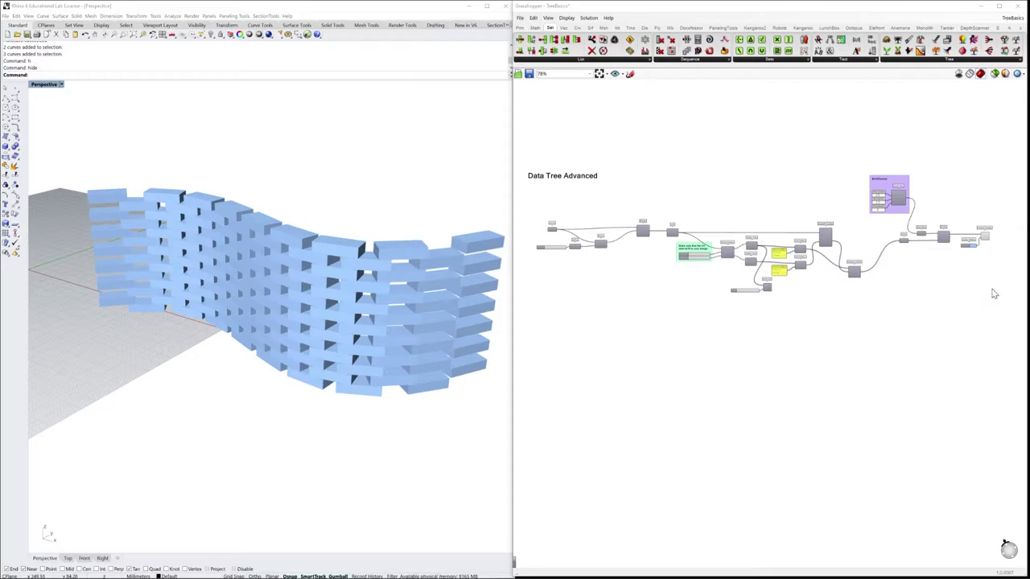
Window-select the components and select the final brick component to show the green wall.
drag(1007, 309, 644, 316)
click(984, 237)
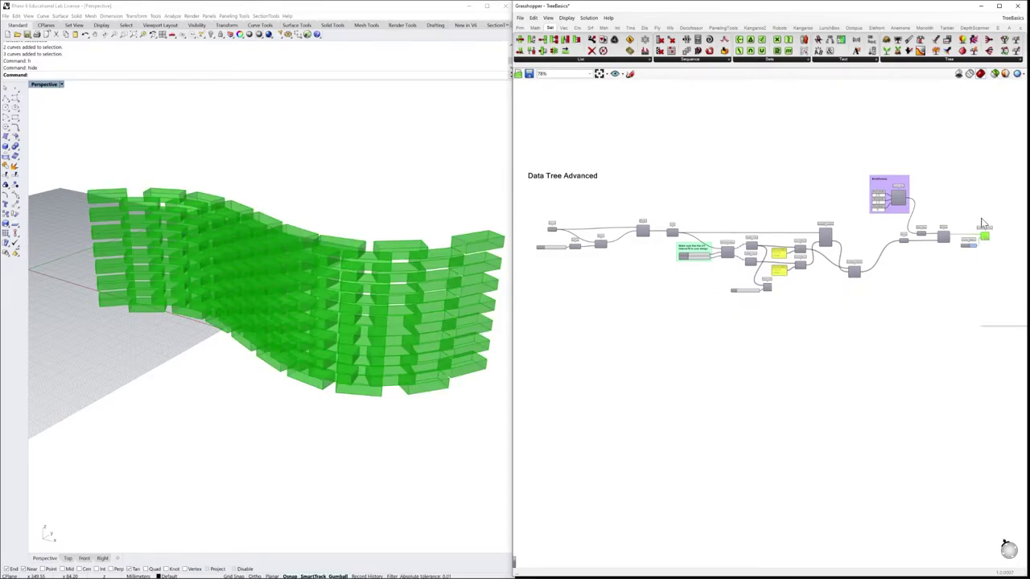
Turn on the Curve component's preview and orbit around the curve in Rhino.
right_click(985, 225)
click(643, 271)
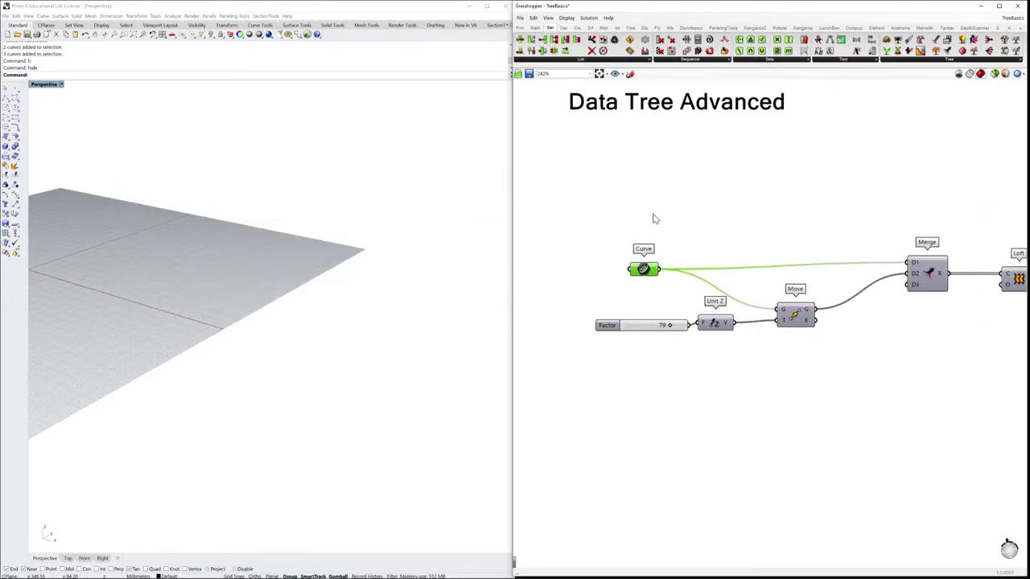
right_click(654, 218)
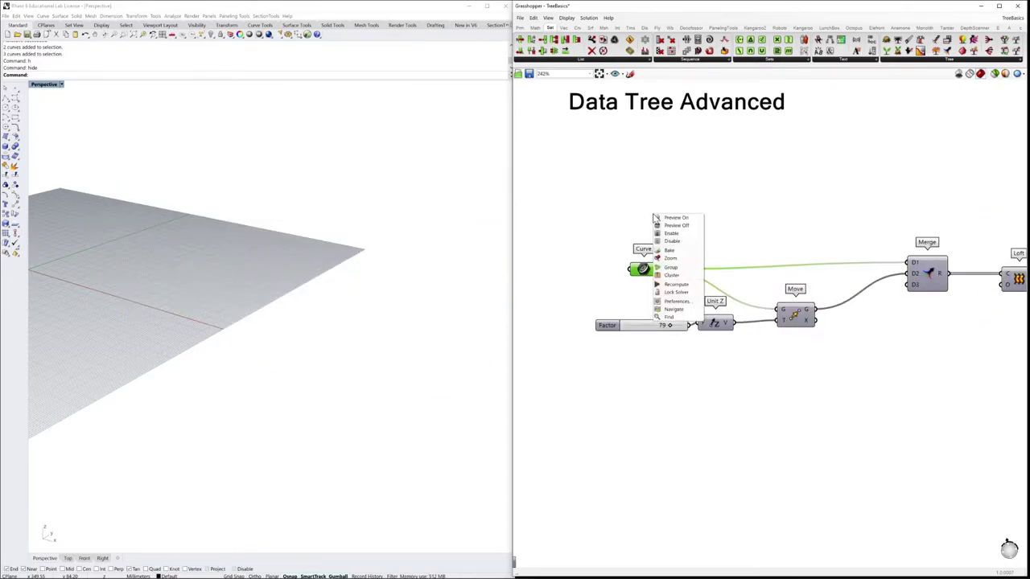
click(675, 219)
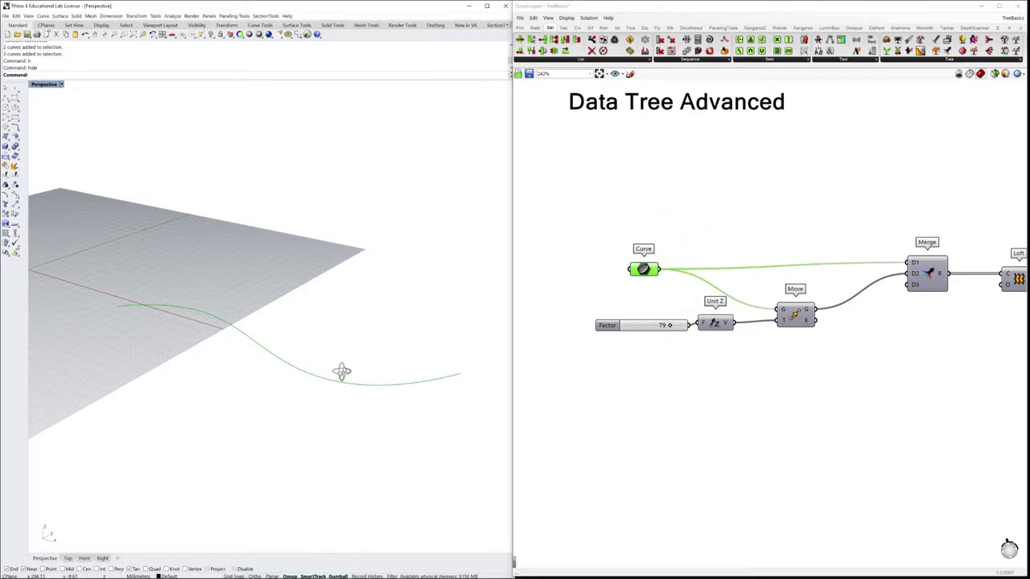
right_drag(343, 370, 326, 354)
Preview the Move component and set its move factor to 98.
right_drag(646, 259, 616, 258)
right_click(768, 314)
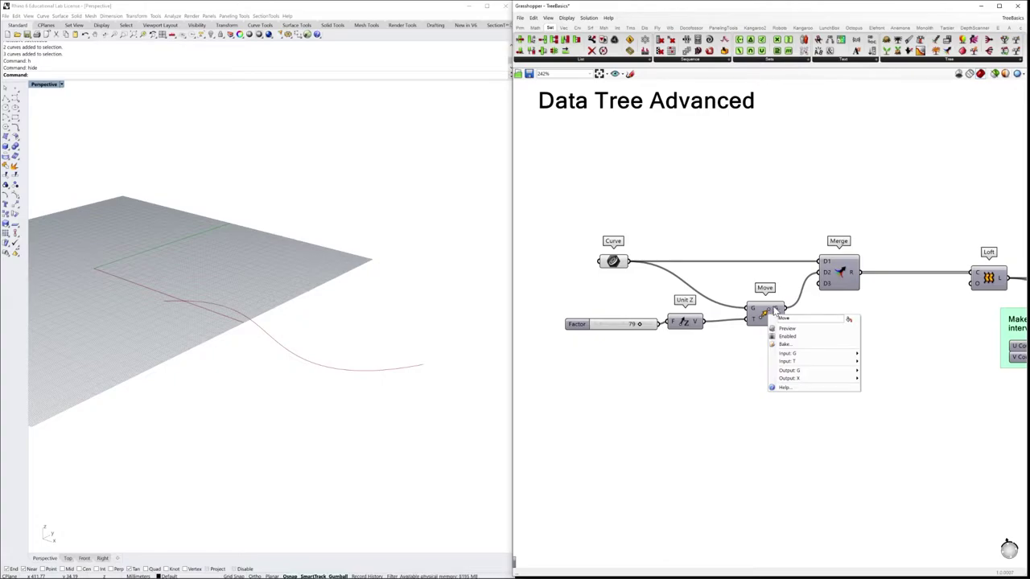
click(787, 328)
mouse_move(640, 324)
mouse_down()
mouse_move(609, 324)
mouse_move(650, 325)
mouse_up()
right_drag(650, 325, 554, 312)
Wire the original curve and its raised copy into Loft's curve input.
click(744, 259)
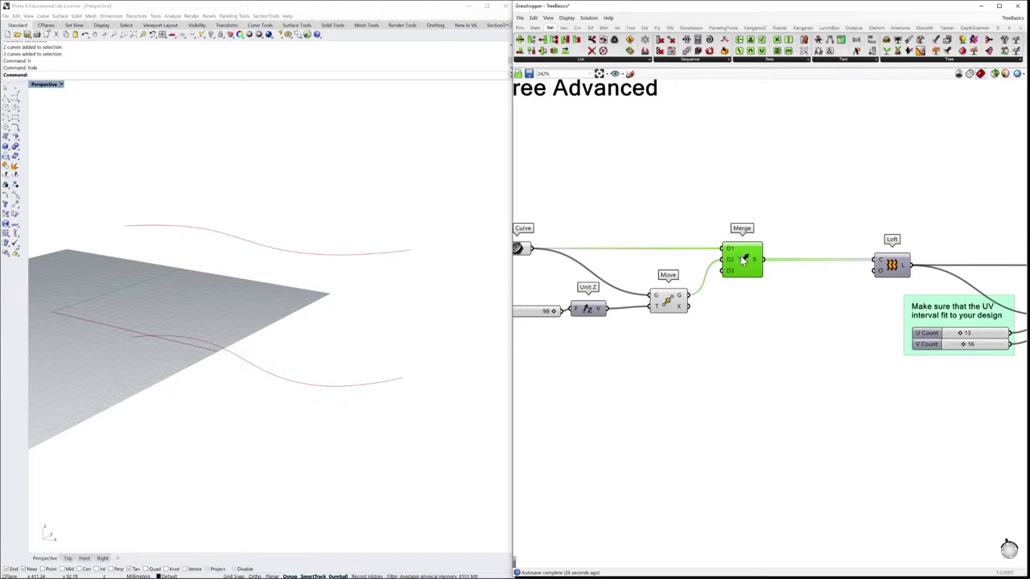
drag(751, 270, 752, 223)
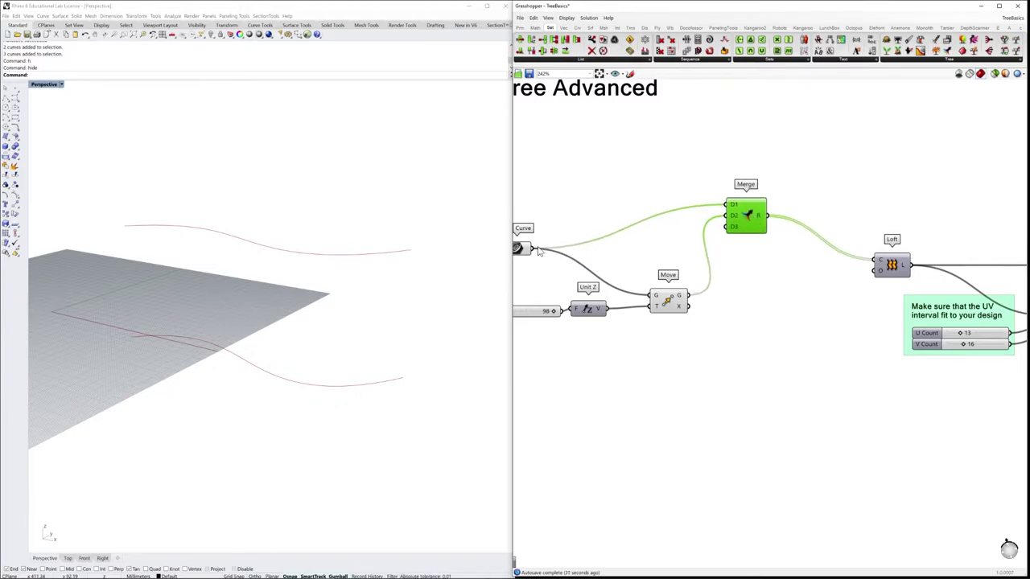
drag(535, 251, 880, 263)
right_drag(770, 301, 792, 286)
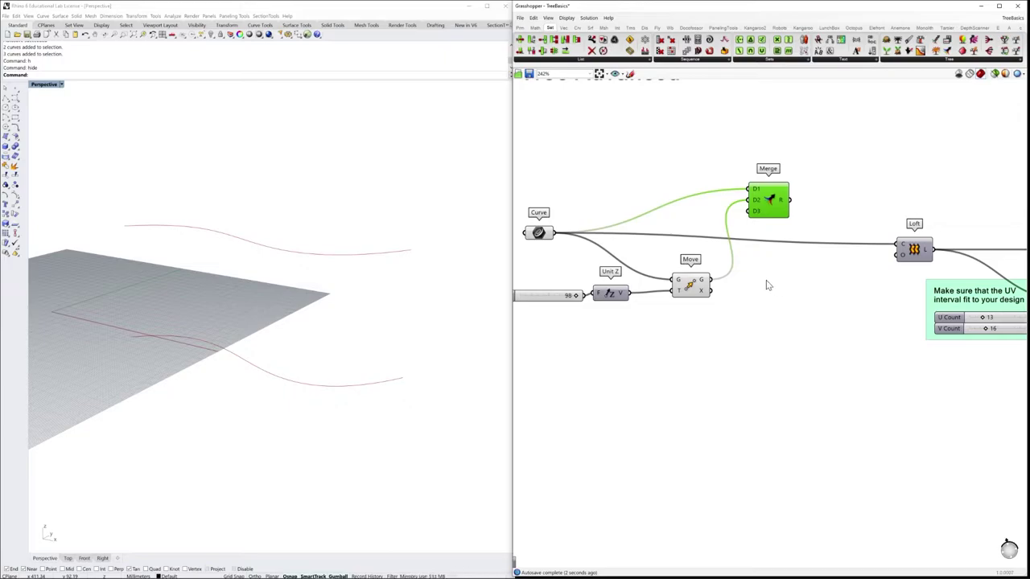
drag(712, 280, 899, 245)
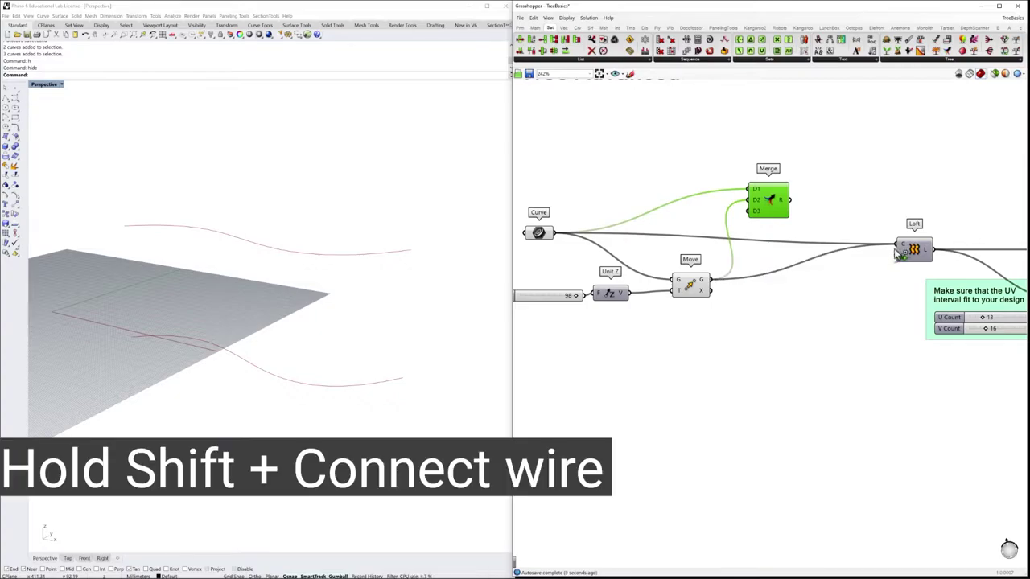
right_drag(830, 230, 829, 241)
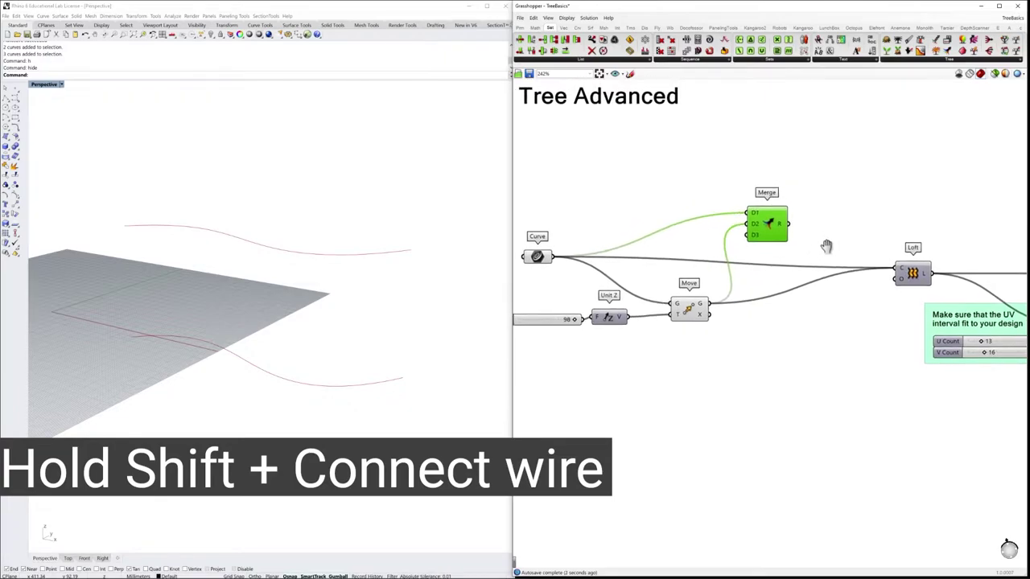
click(922, 281)
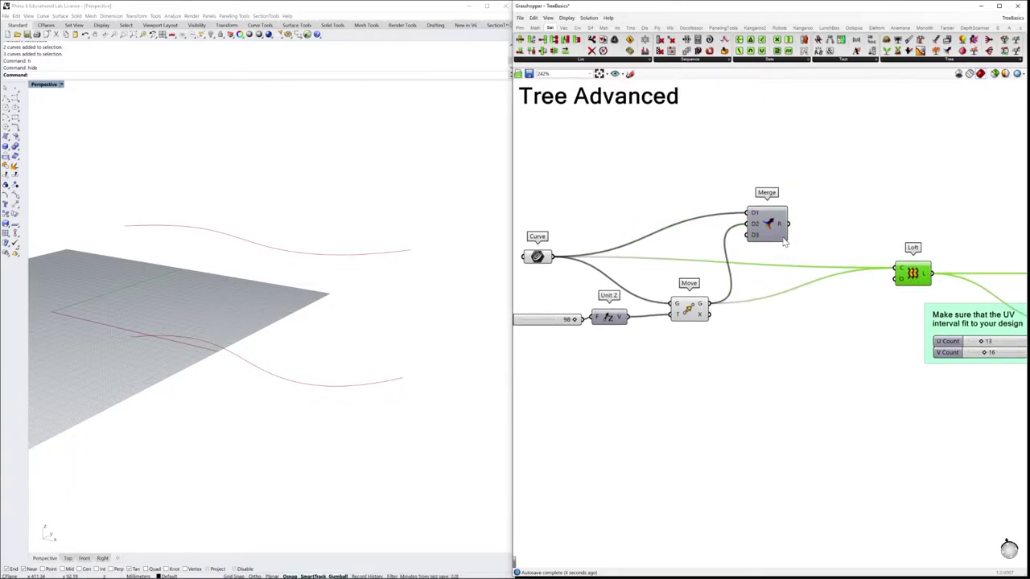
right_drag(817, 260, 781, 194)
right_click(781, 195)
Turn on the Loft surface preview and orbit to a side-on view of the wall.
click(813, 205)
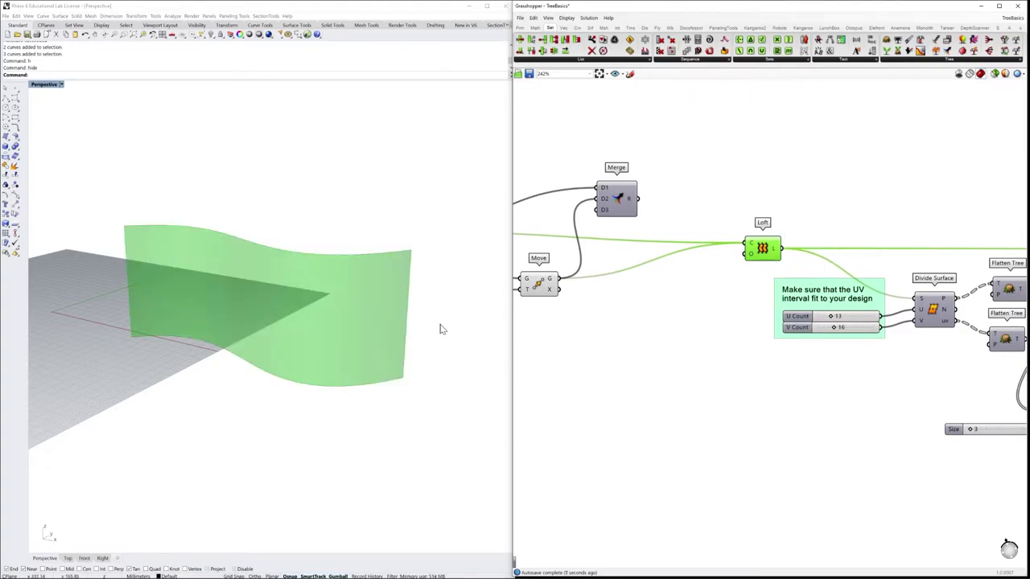
mouse_move(439, 327)
right_down()
mouse_move(436, 315)
mouse_move(418, 317)
mouse_move(448, 335)
mouse_move(404, 319)
mouse_move(449, 334)
right_up()
right_drag(368, 334, 407, 390)
right_drag(869, 410, 729, 407)
Preview Divide Surface's 13 by 16 grid of points on the wall.
click(744, 317)
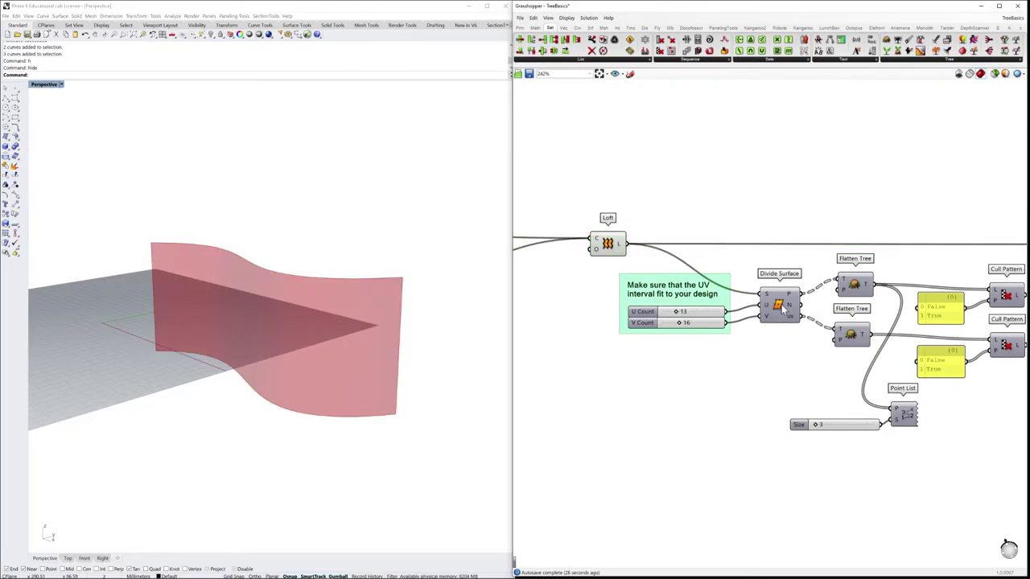
click(781, 308)
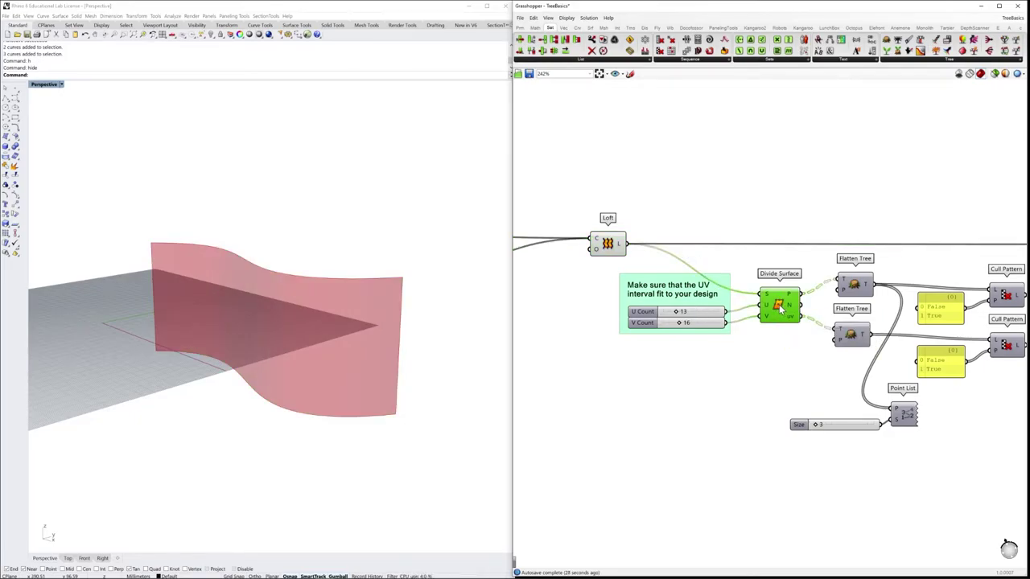
right_click(770, 263)
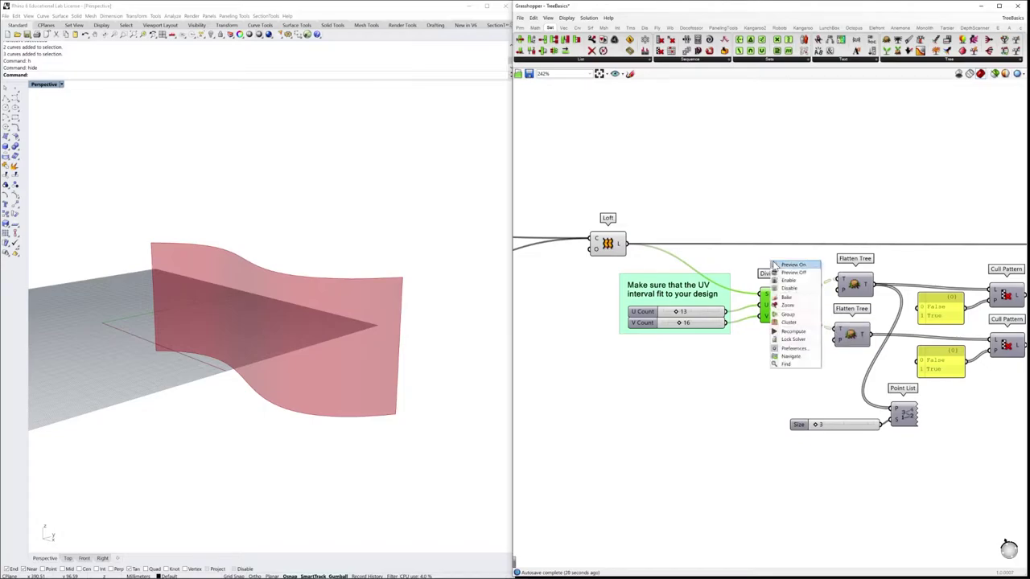
click(784, 267)
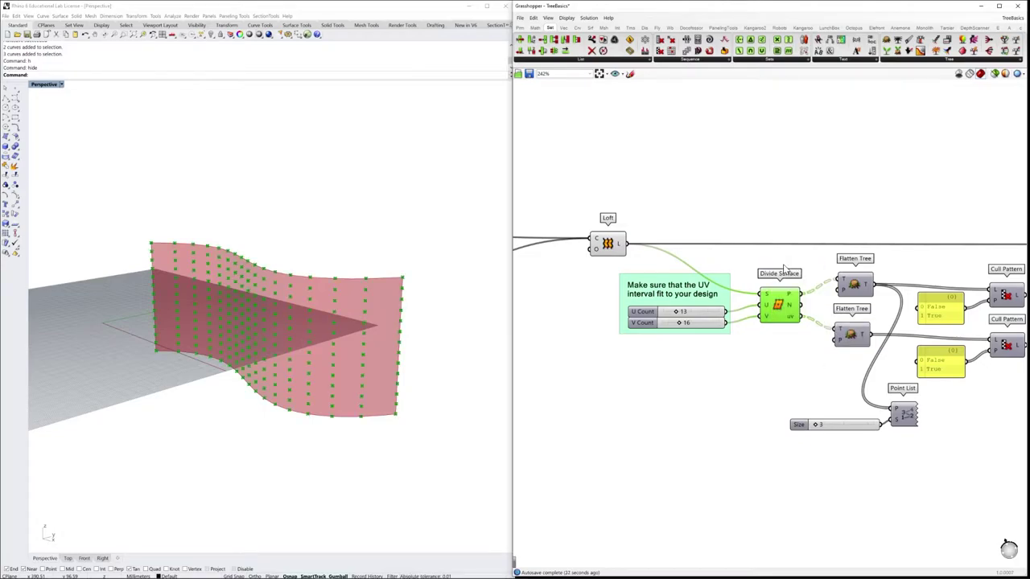
right_drag(743, 321, 810, 330)
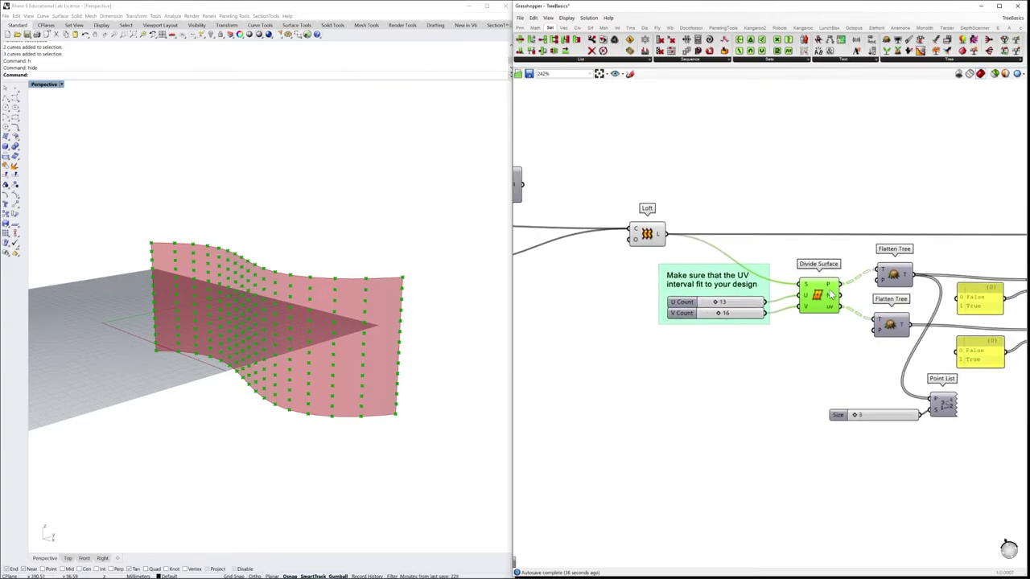
mouse_move(832, 292)
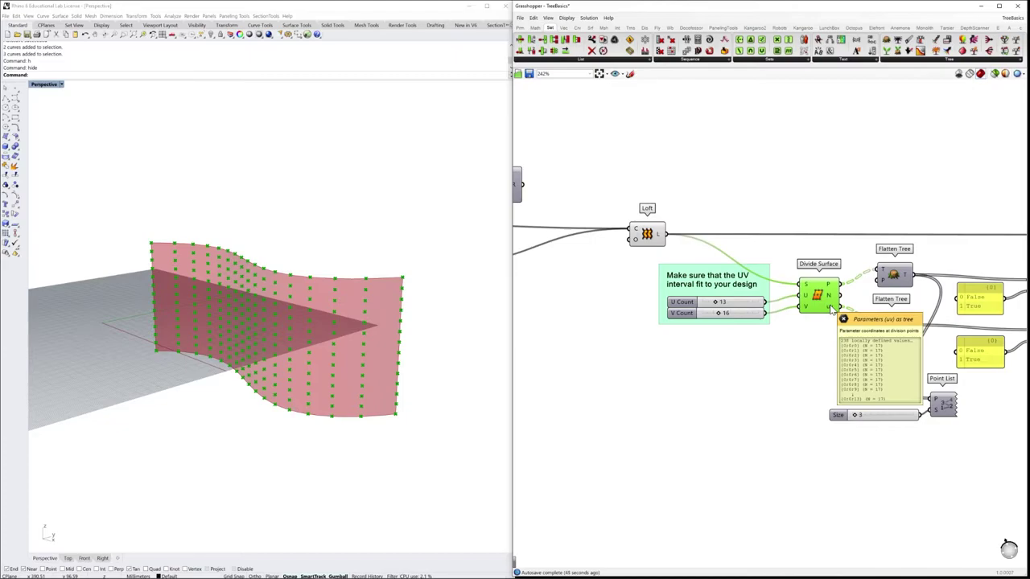
Orbit to face the wall and move the Divide Surface node up slightly.
right_drag(812, 338, 823, 346)
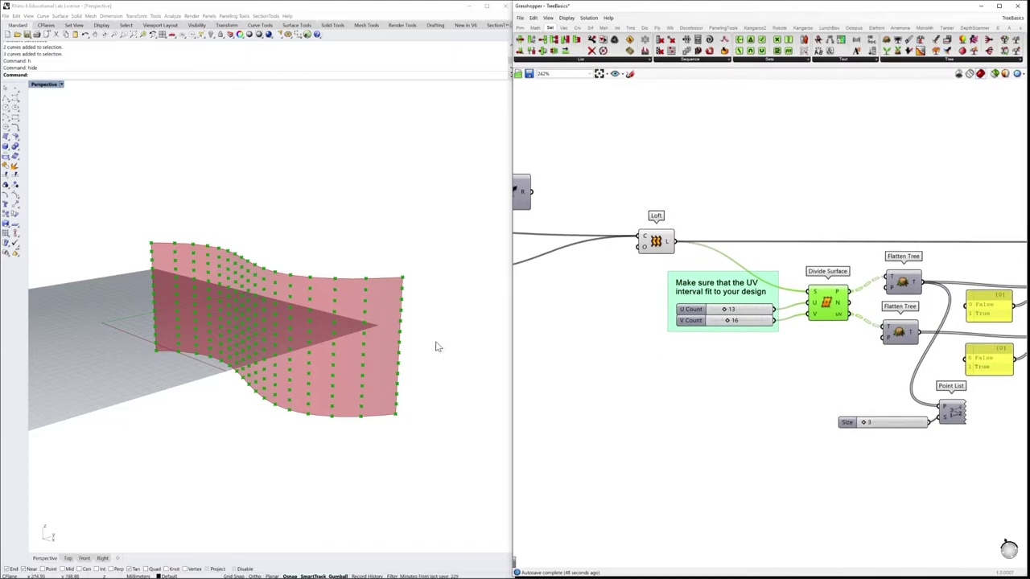
mouse_move(437, 346)
right_down()
mouse_move(407, 338)
mouse_move(425, 333)
mouse_move(423, 346)
right_up()
scroll(732, 317, up, 3)
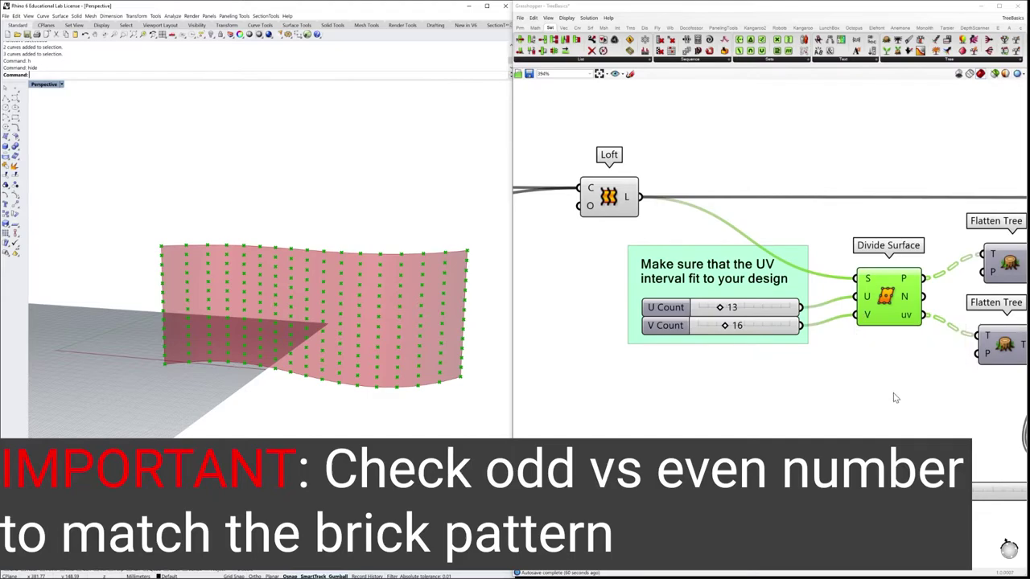
right_drag(897, 394, 713, 389)
scroll(745, 381, down, 2)
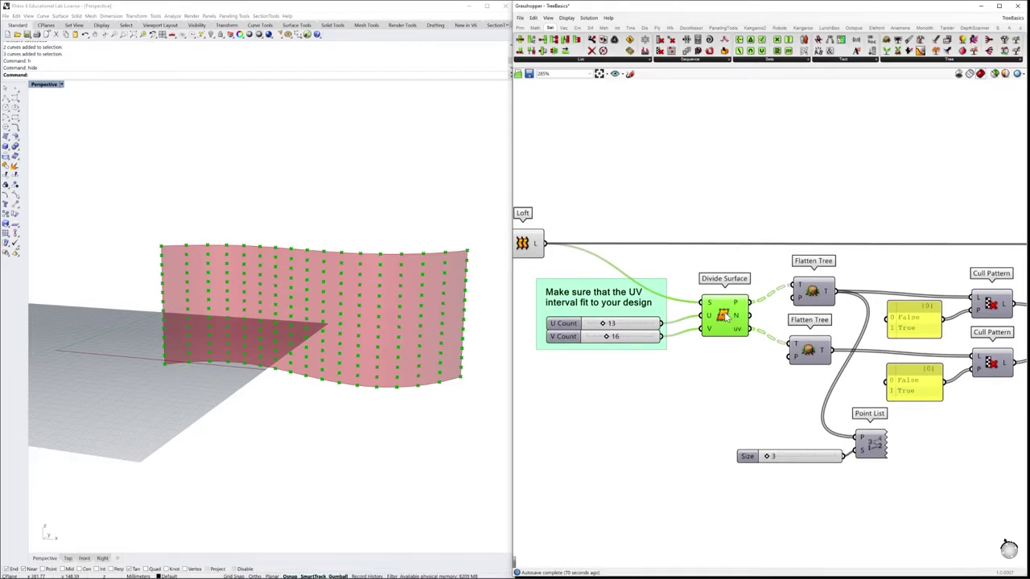
drag(726, 316, 731, 295)
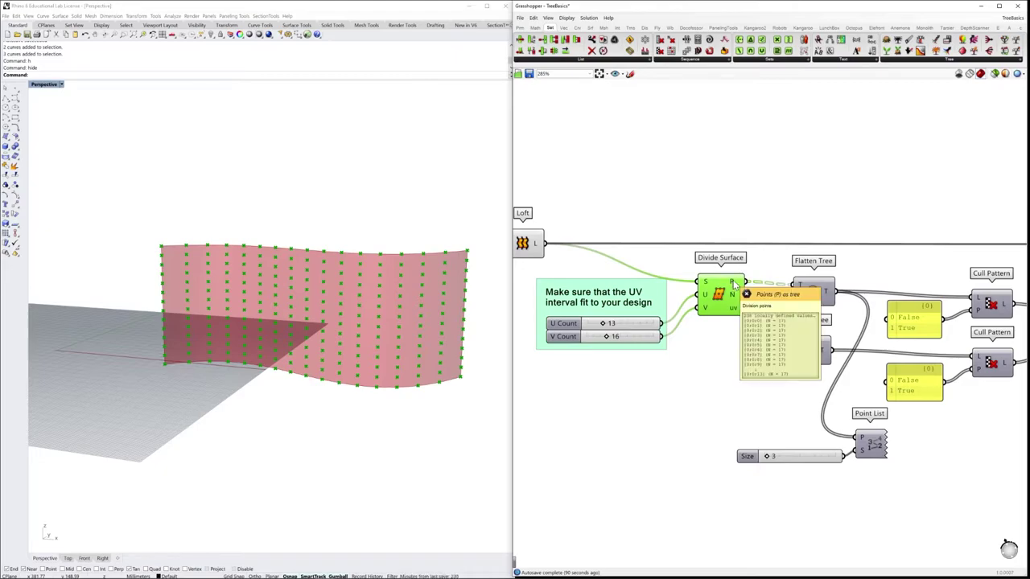
right_drag(736, 286, 694, 262)
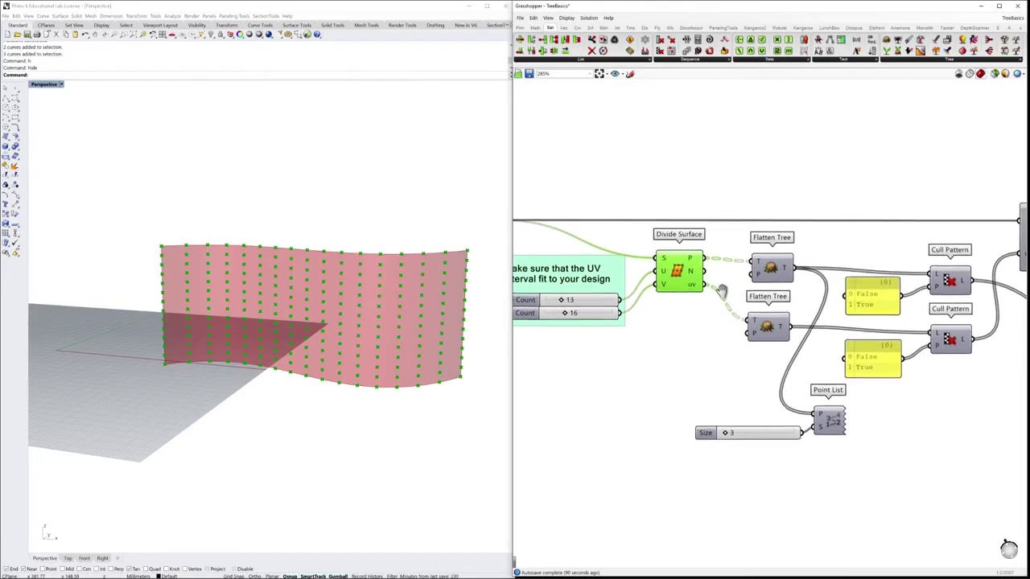
Wire Divide Surface points into Point List and turn on its index labels.
click(774, 270)
click(777, 334)
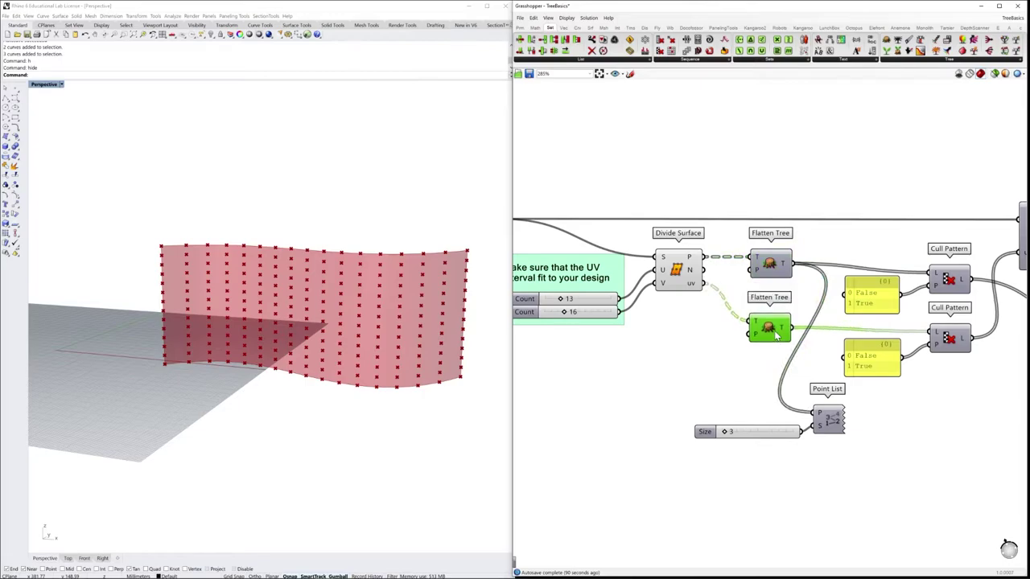
right_drag(771, 372, 782, 353)
drag(712, 239, 822, 395)
drag(860, 453, 696, 361)
drag(836, 407, 805, 425)
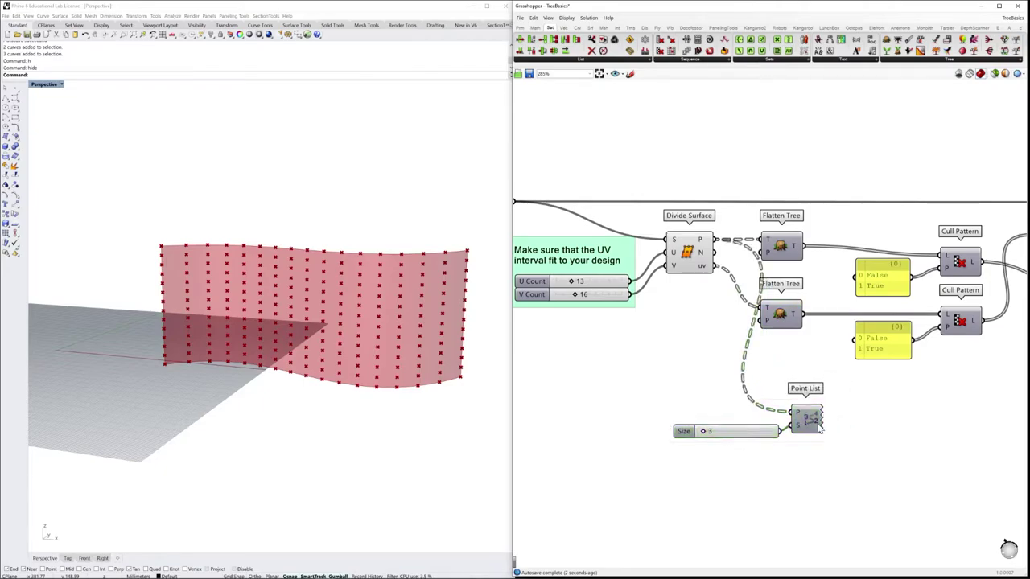
right_click(810, 427)
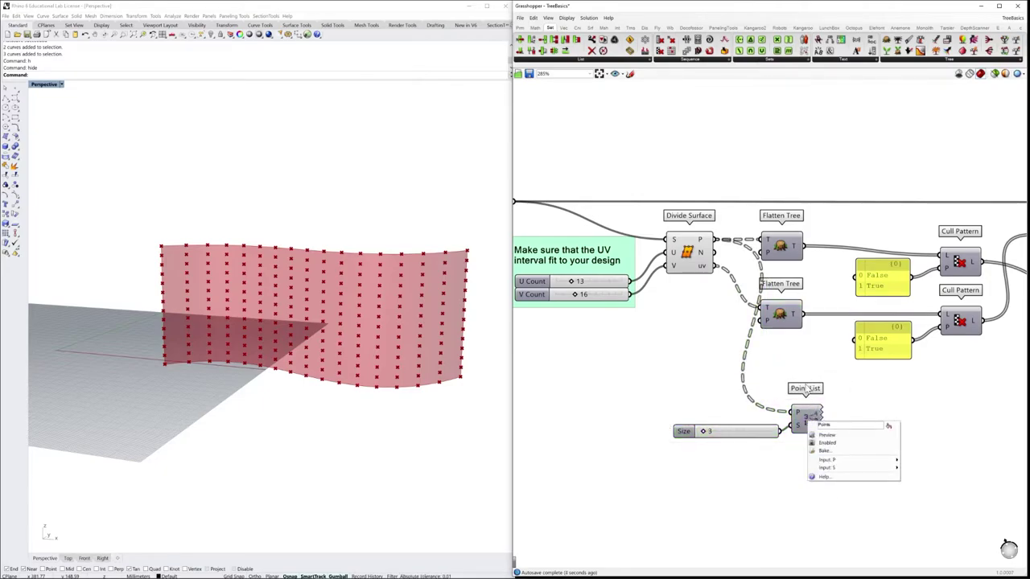
click(806, 416)
right_click(805, 416)
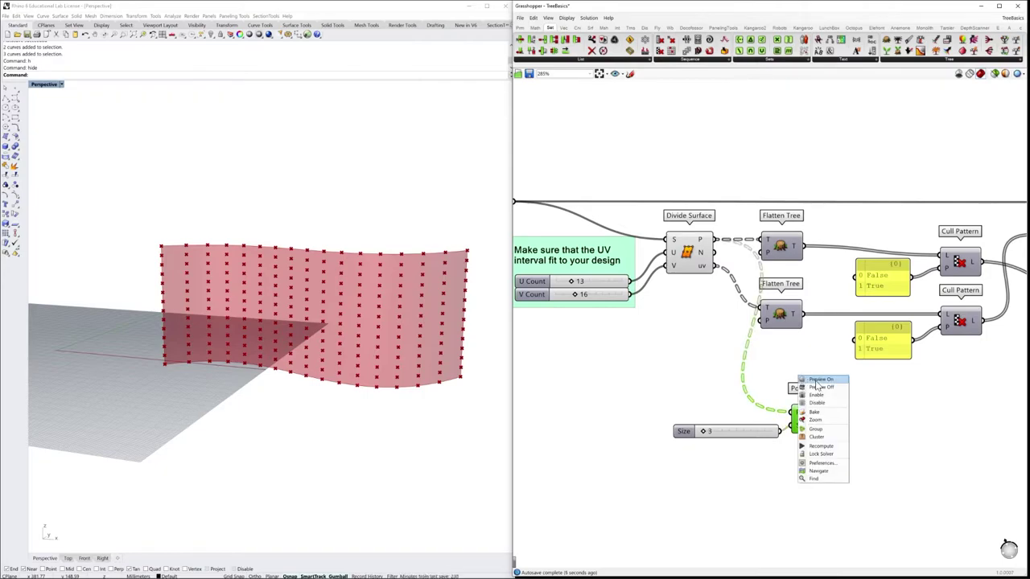
click(803, 415)
click(789, 374)
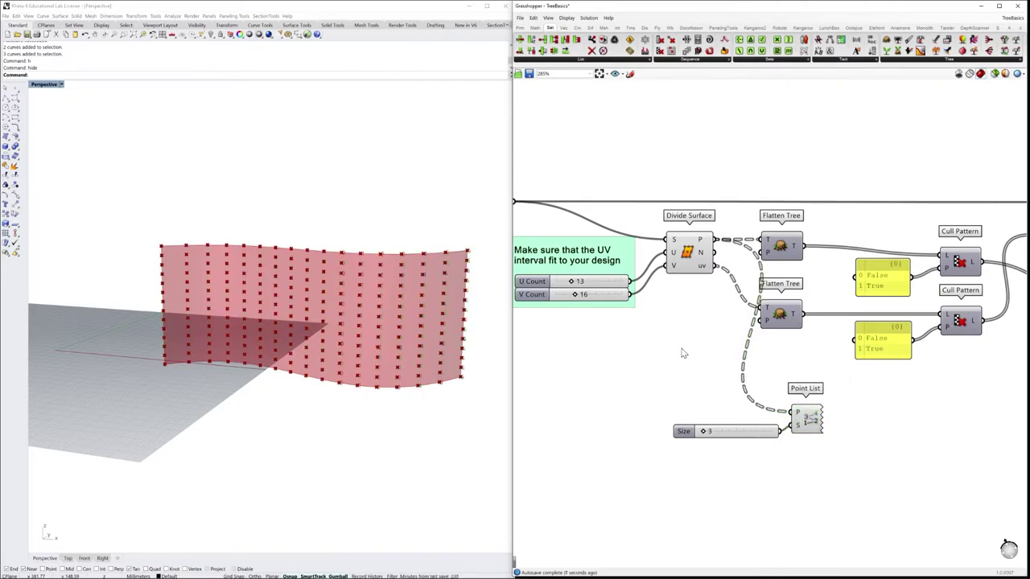
Turn off preview for Loft, Divide Surface and sliders so only numbers remain.
click(691, 264)
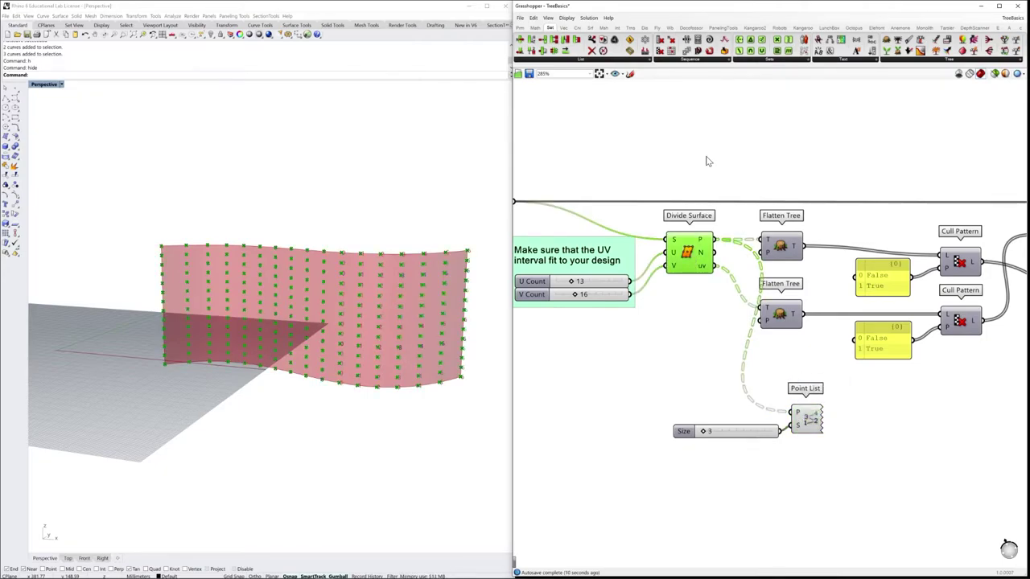
right_click(707, 162)
click(729, 167)
drag(742, 305, 588, 234)
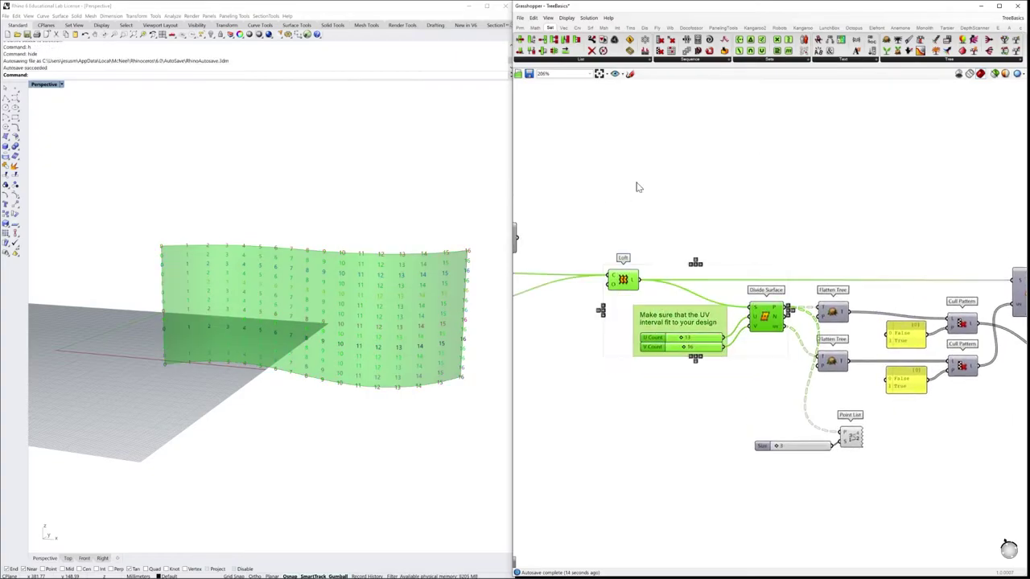
right_click(681, 215)
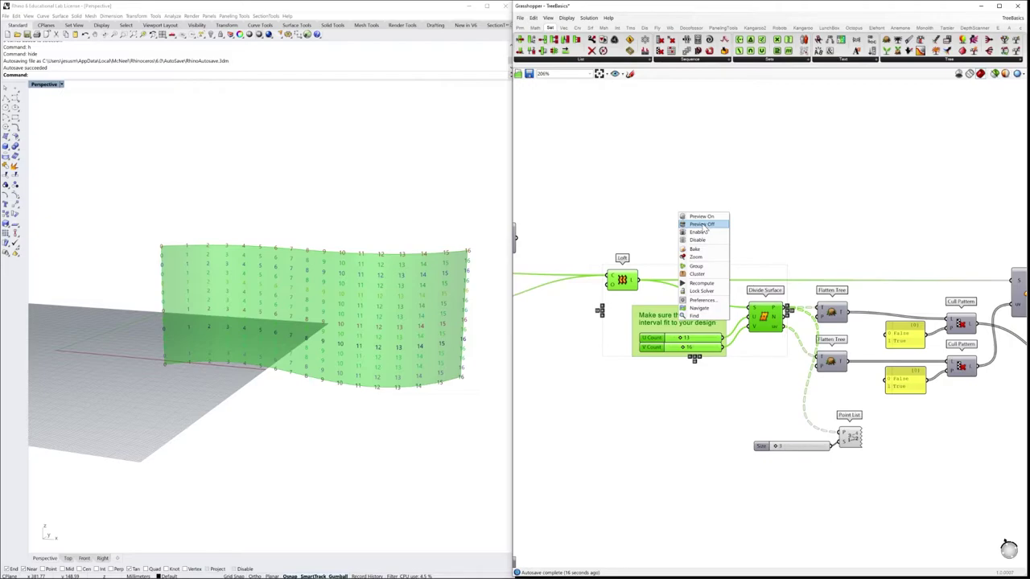
click(702, 224)
right_drag(414, 355, 391, 406)
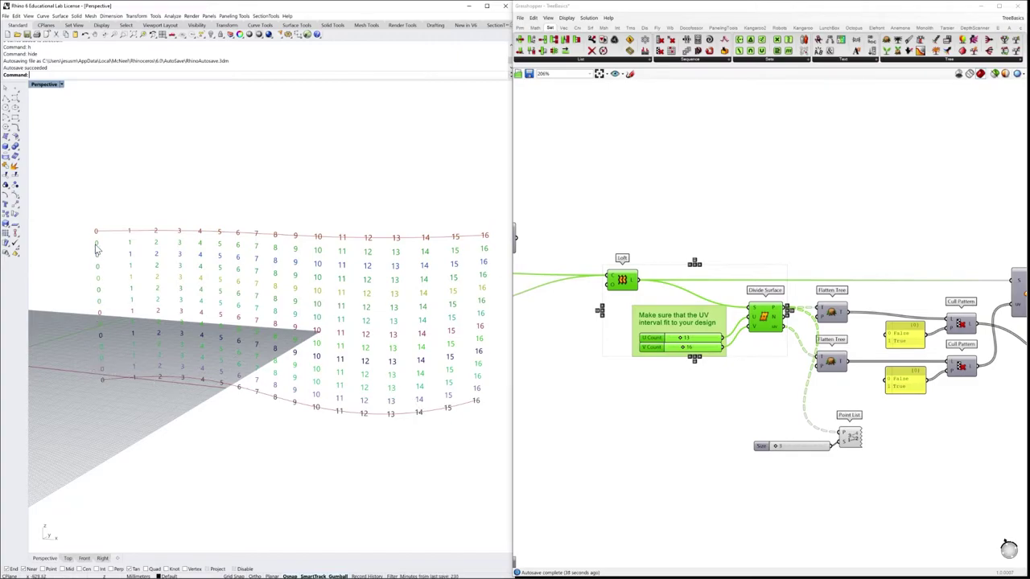
Wire the upper Flatten Tree into Point List, numbering points 0–288 with U Count 16.
right_drag(867, 397, 788, 376)
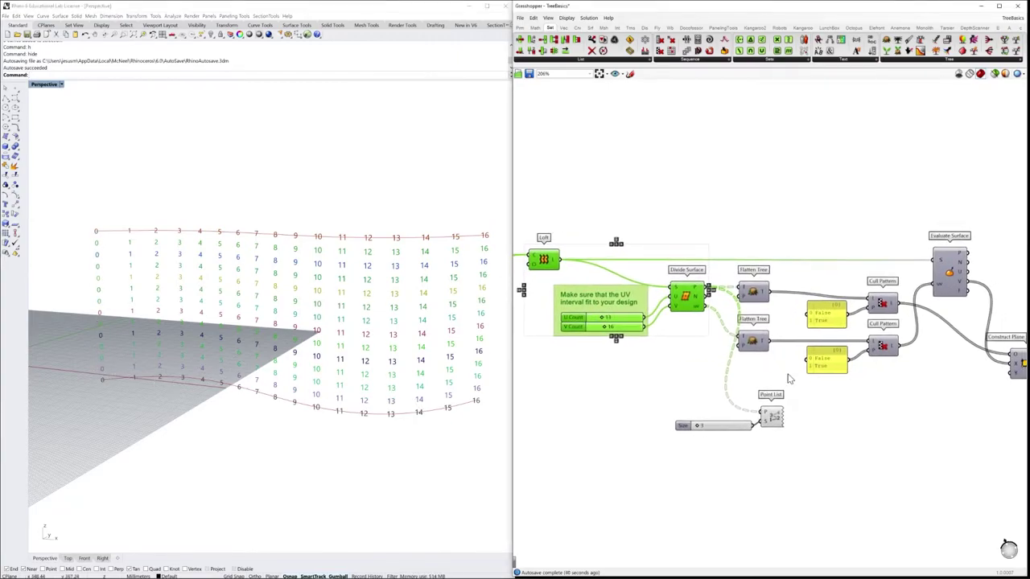
click(756, 290)
drag(770, 293, 762, 414)
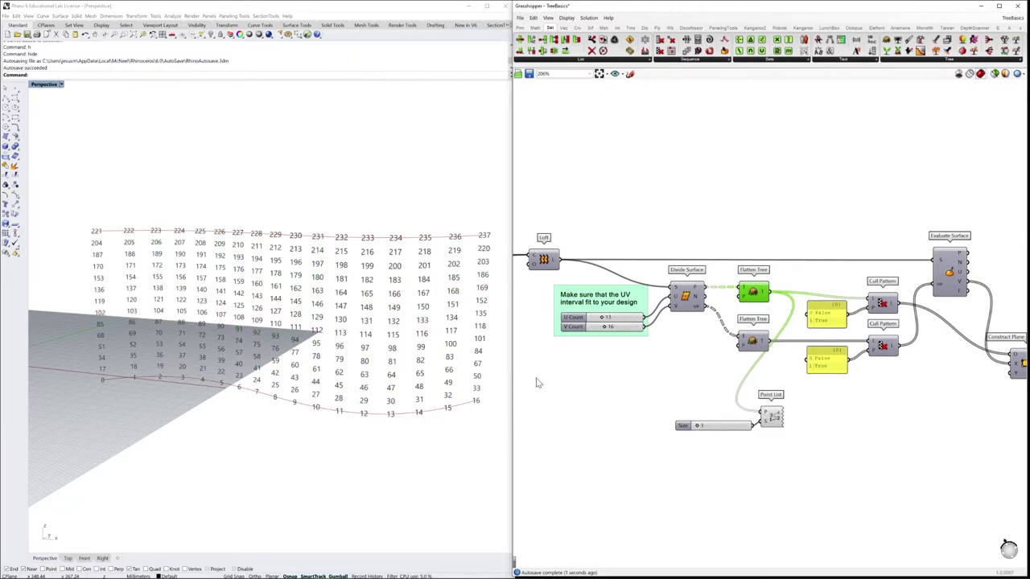
right_drag(481, 389, 465, 388)
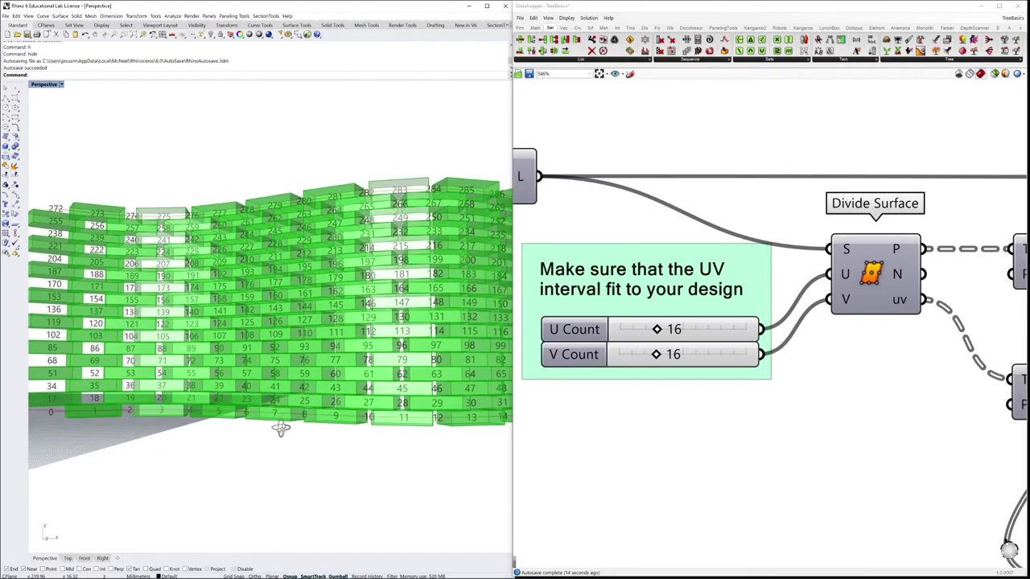
right_drag(280, 426, 169, 397)
scroll(131, 426, up, 4)
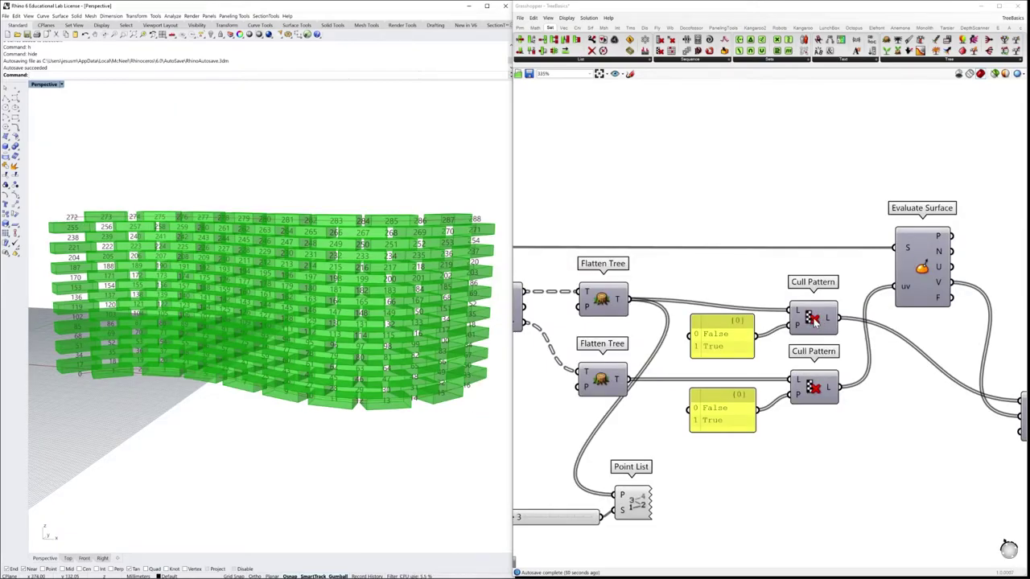
Turn off the green brick Custom Preview and the upper Cull Pattern's preview.
click(814, 321)
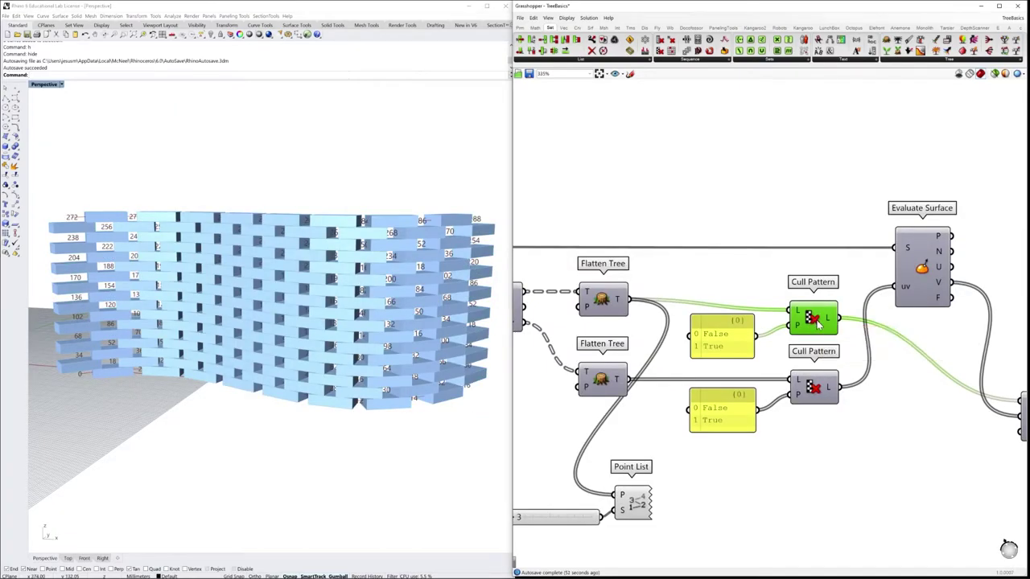
scroll(816, 322, down, 5)
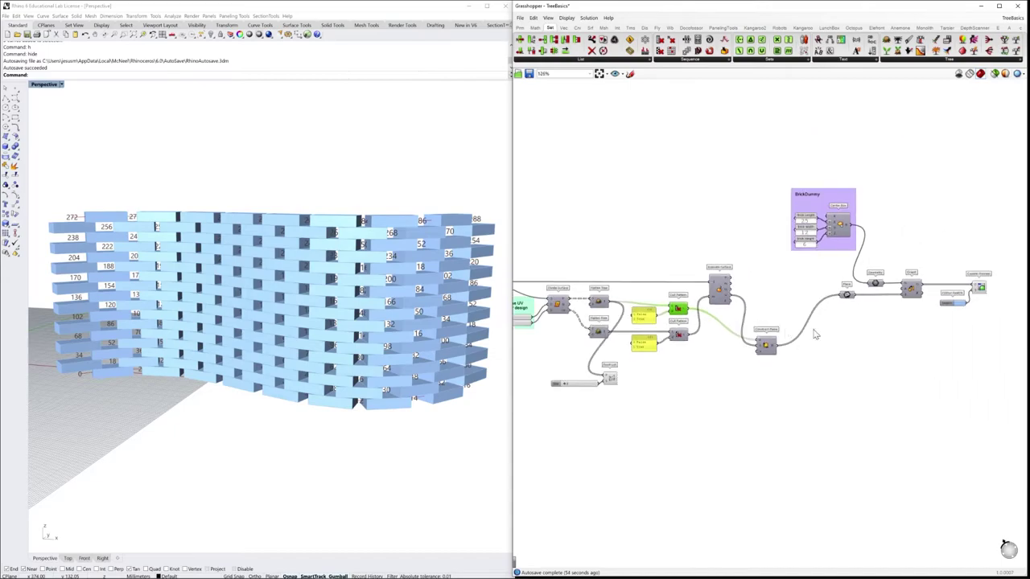
right_click(981, 289)
click(965, 214)
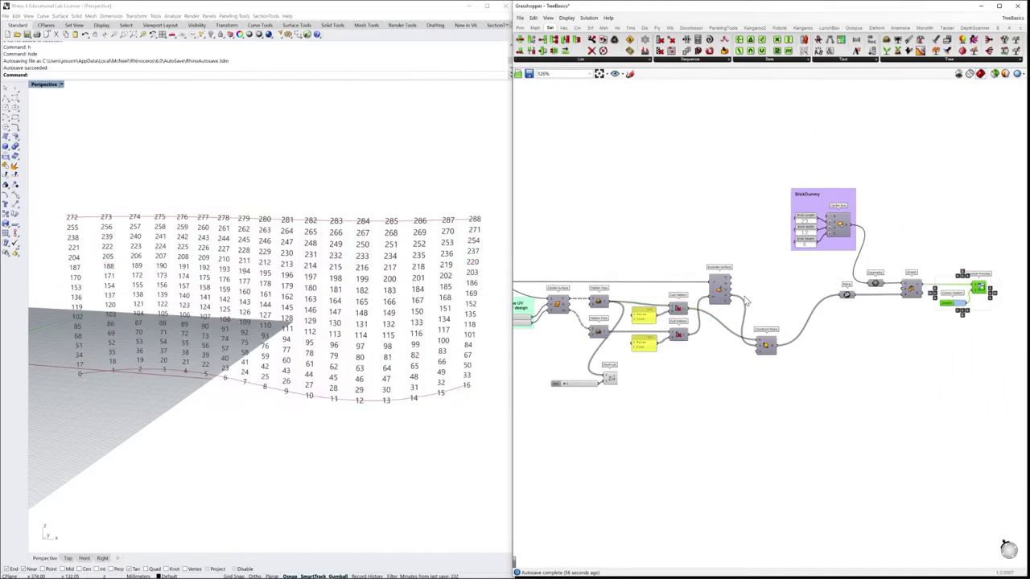
scroll(746, 301, up, 5)
right_click(711, 232)
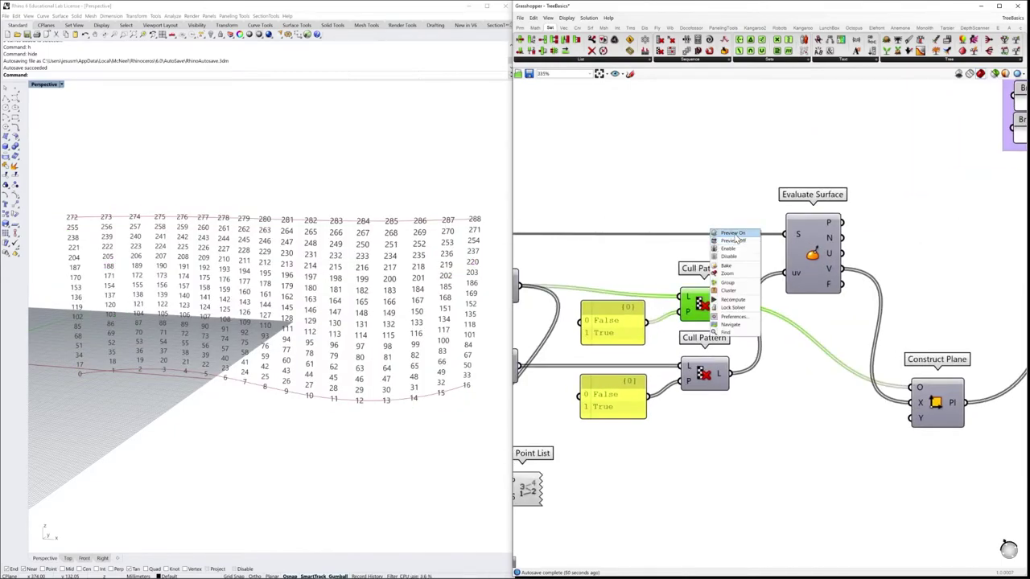
click(735, 240)
click(708, 245)
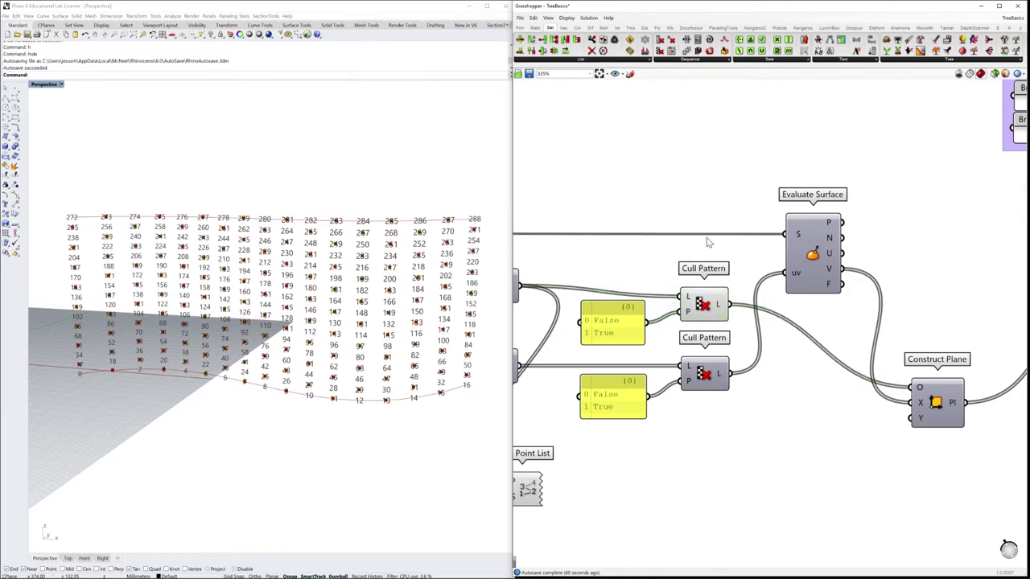
click(708, 313)
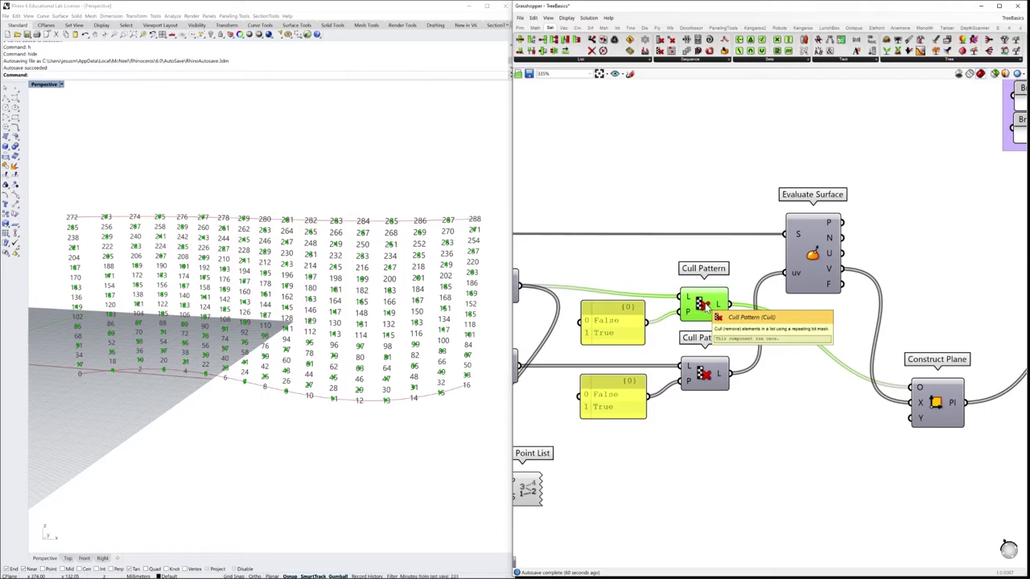
Browse the Sets > Sequence components and highlight Point List's points.
click(697, 61)
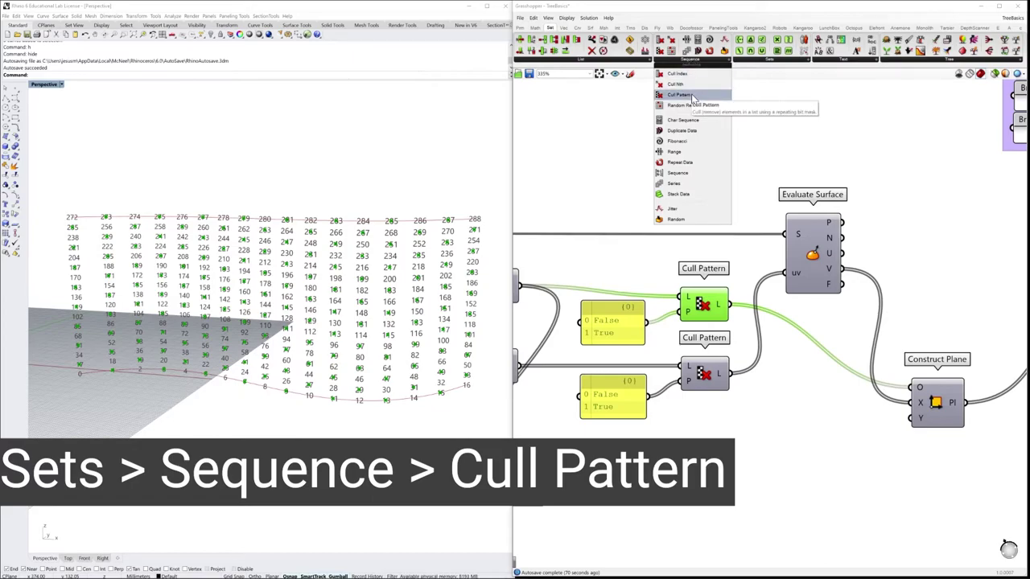
click(691, 301)
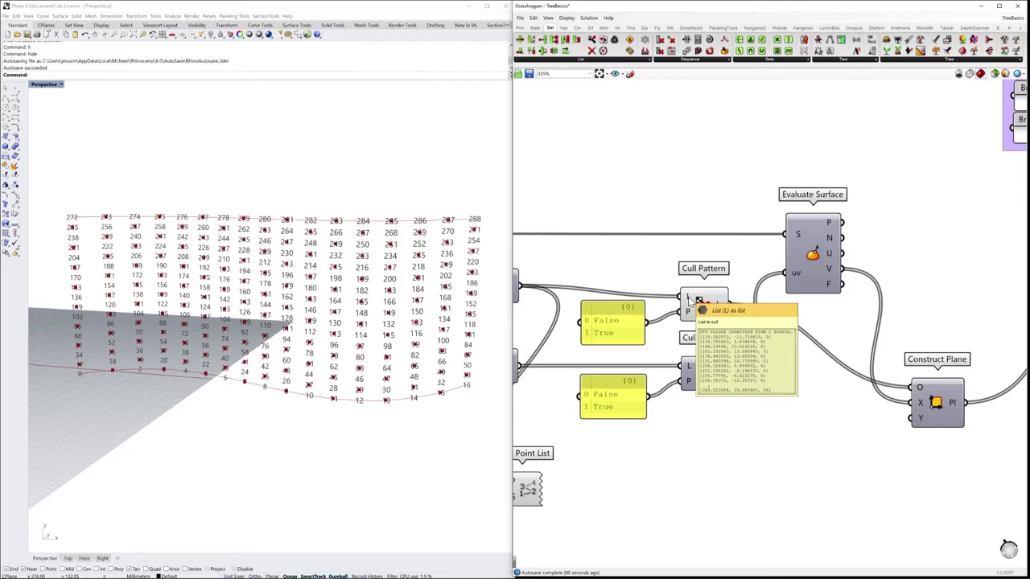
right_drag(515, 291, 627, 281)
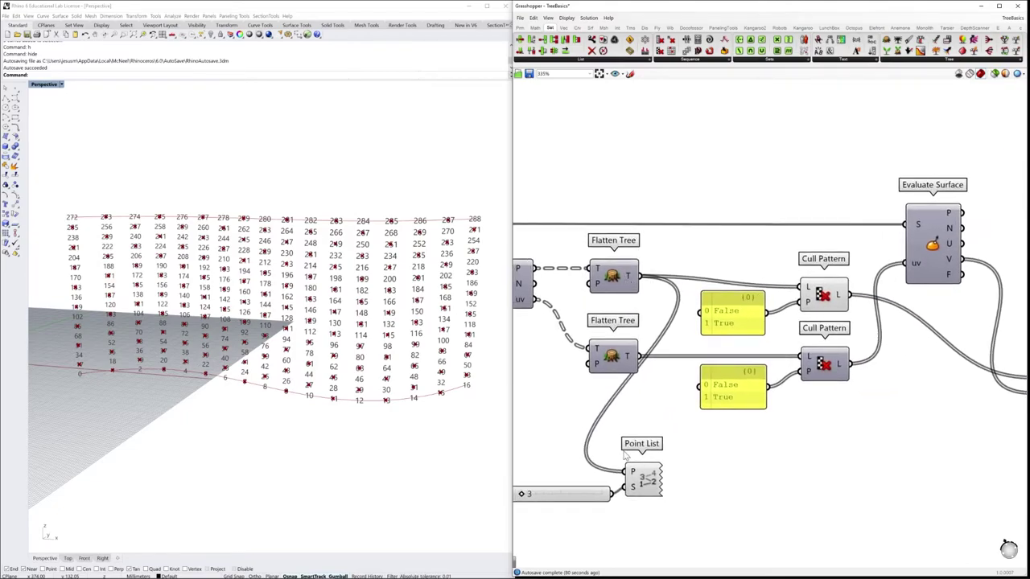
click(644, 477)
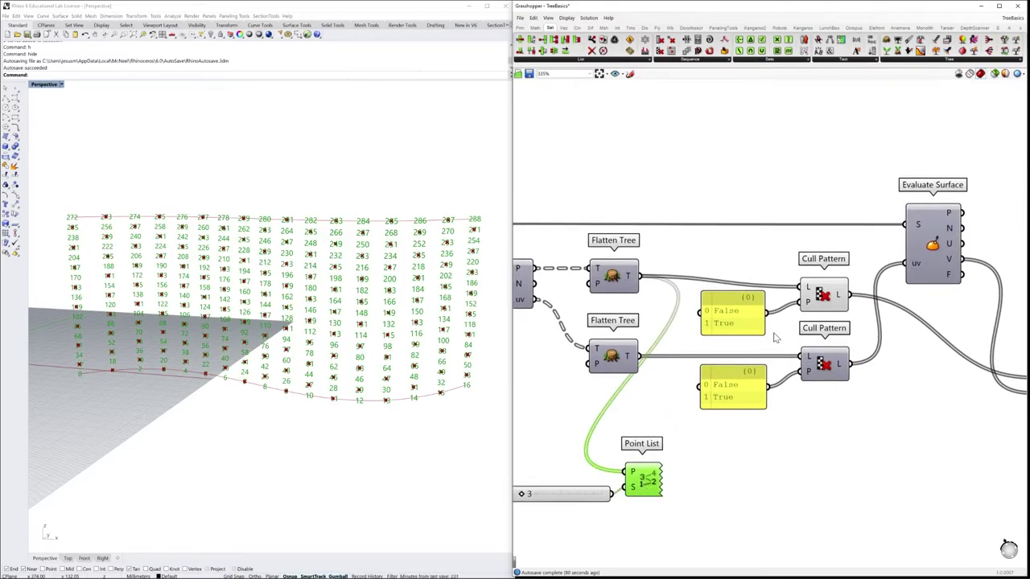
right_drag(778, 336, 761, 339)
mouse_move(792, 305)
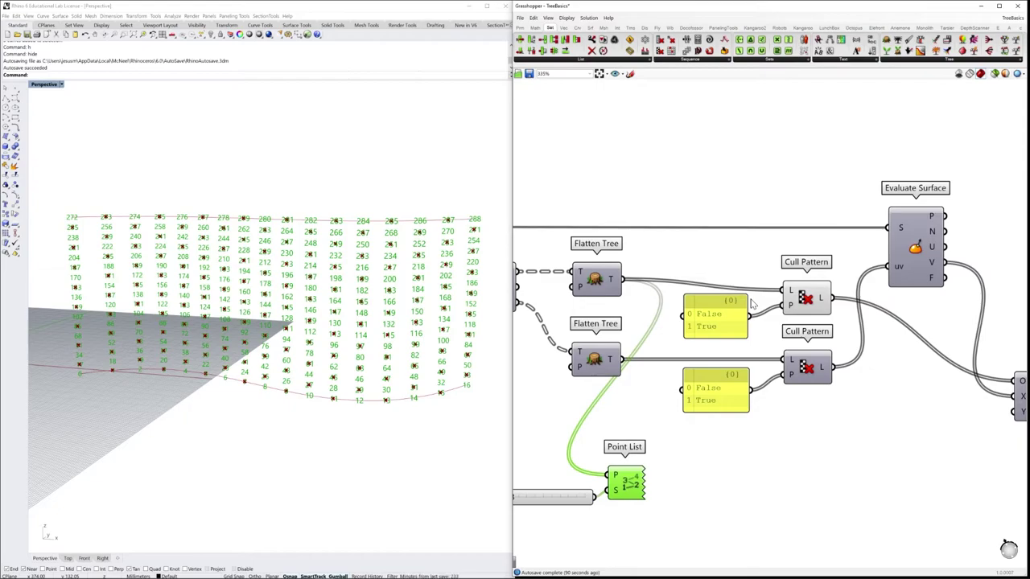
Replace the upper pattern panel's text with True and False on two lines.
double_click(710, 320)
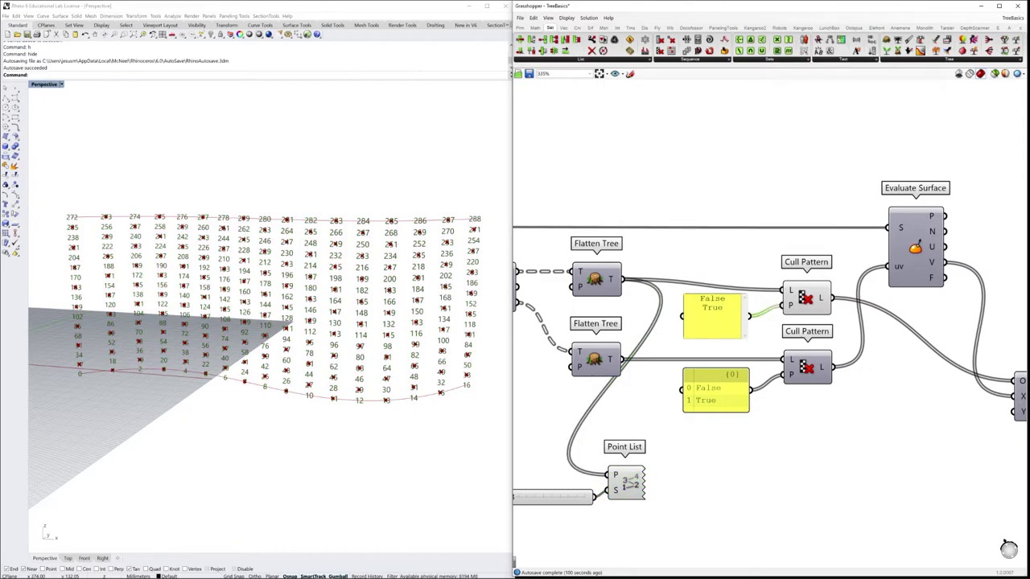
key(ctrl+a)
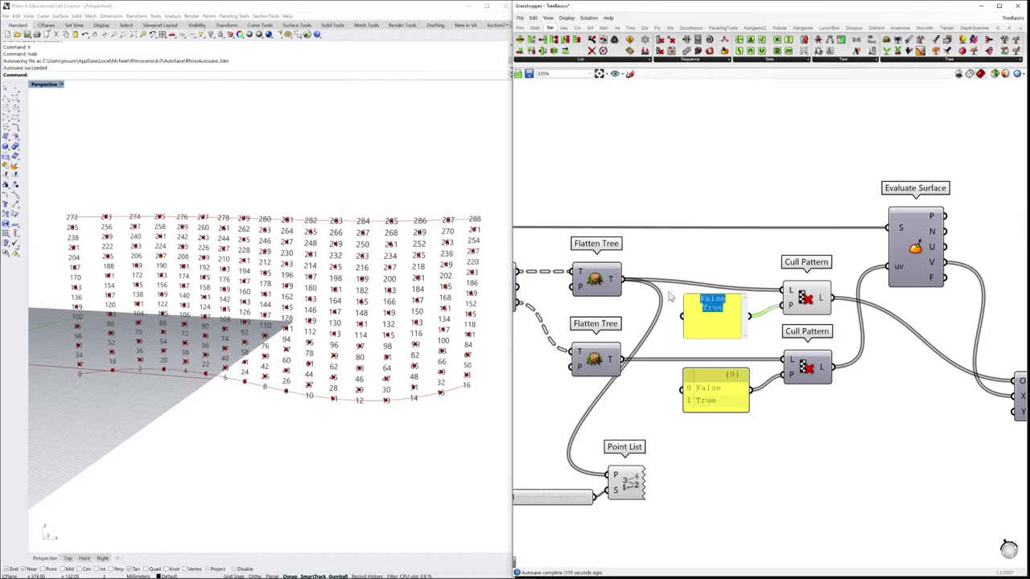
text(True)
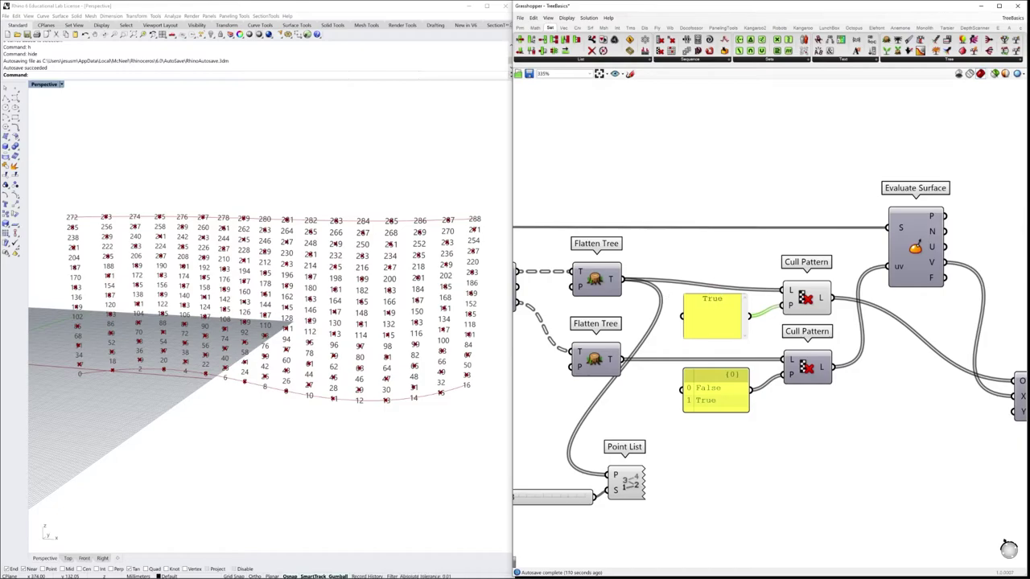
text( False)
click(752, 258)
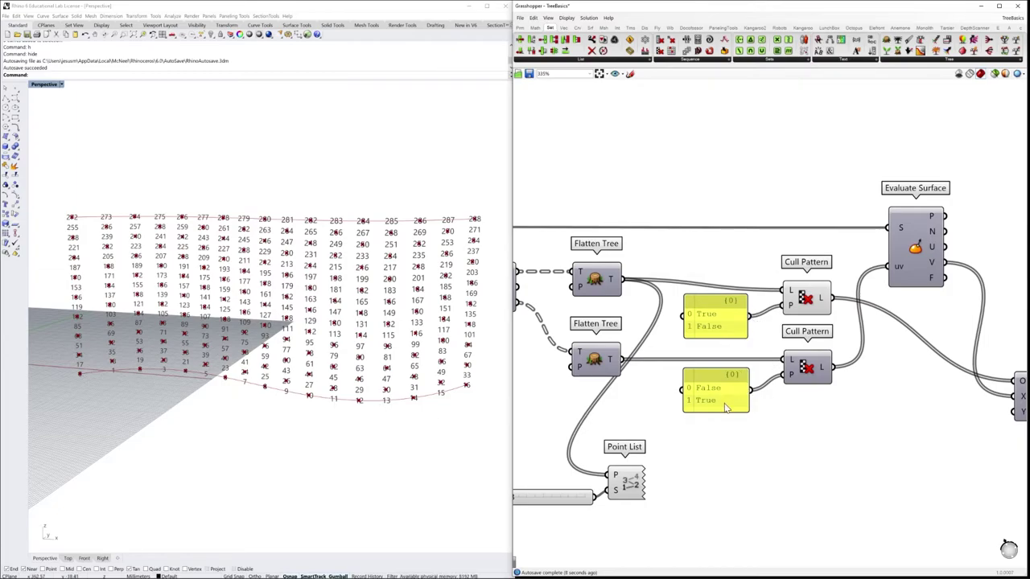
Delete the False/True panel, then resize and reposition the True/False panel and change its display option.
drag(716, 404, 715, 415)
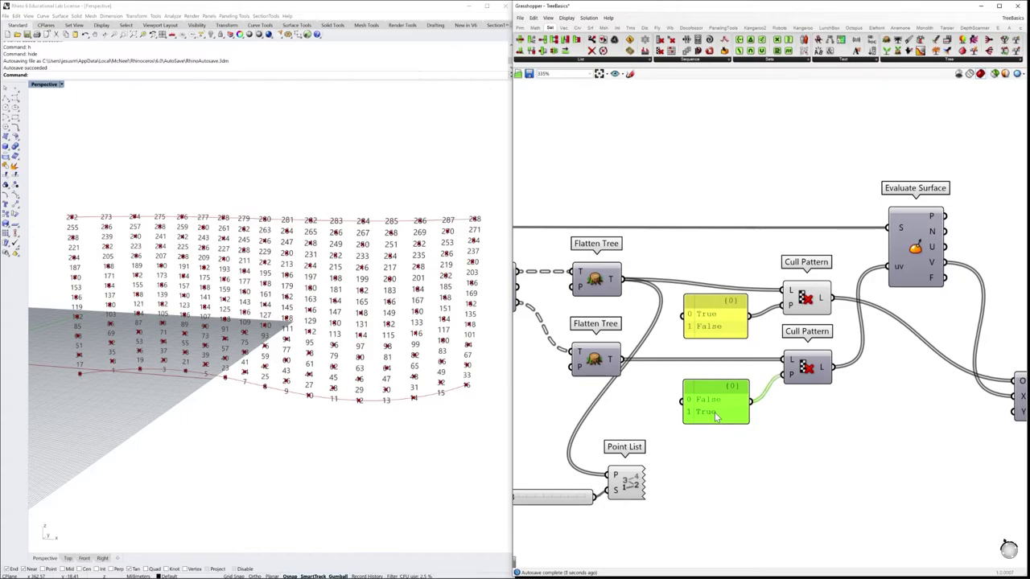
key(Delete)
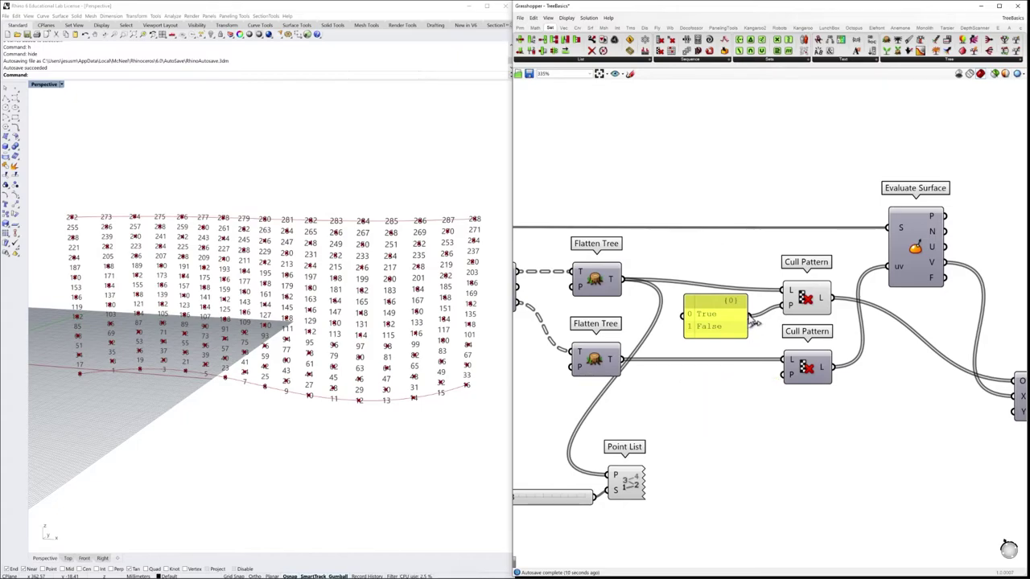
drag(748, 322, 718, 337)
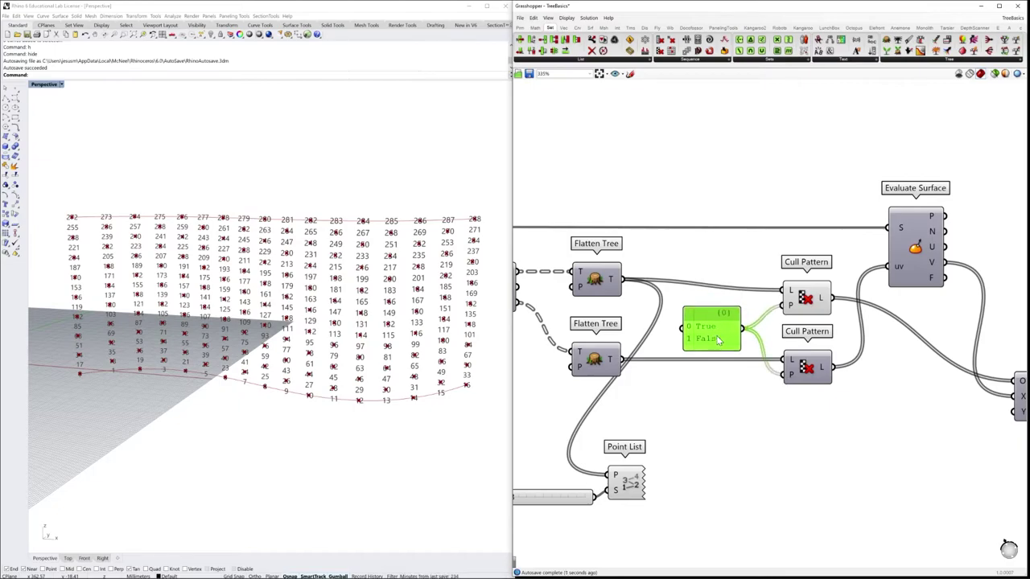
click(719, 410)
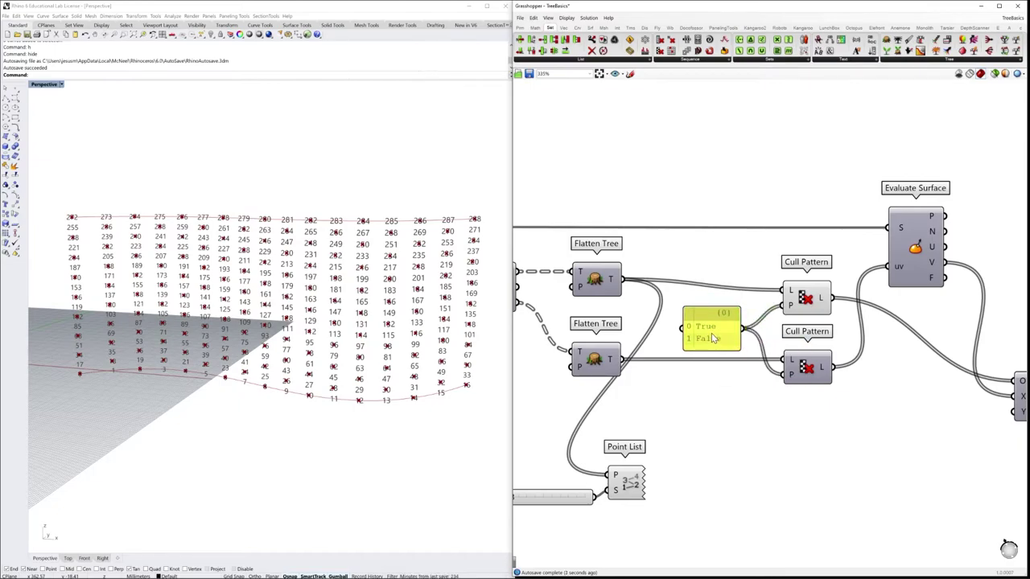
right_click(712, 339)
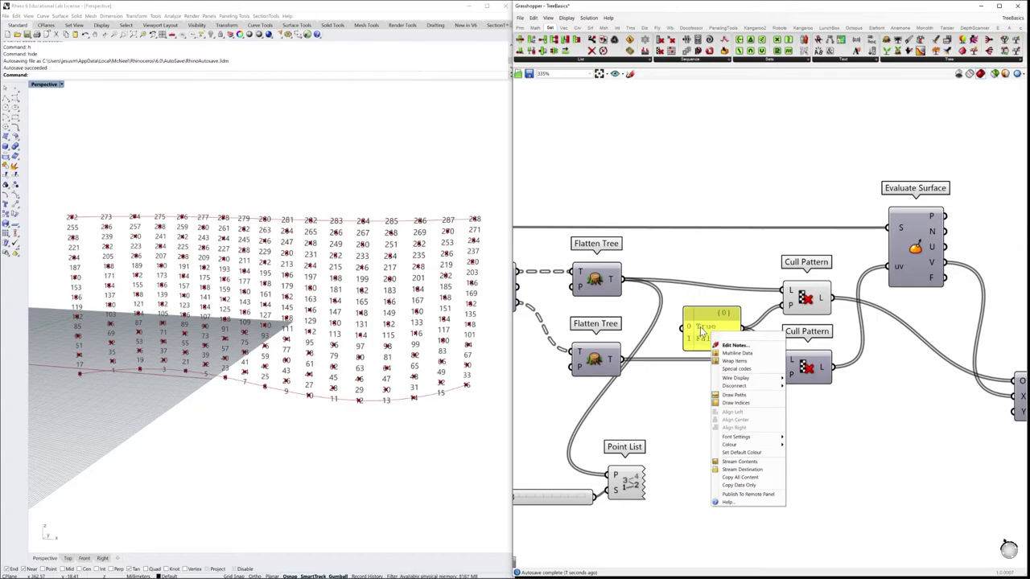
click(745, 356)
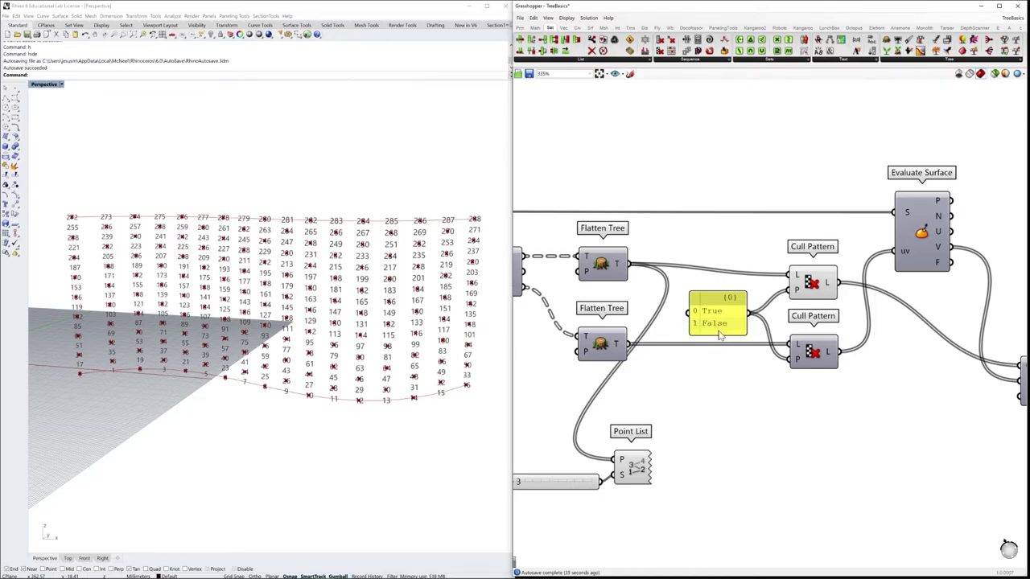
Insert a Plane parameter fed by Evaluate Surface and inspect the plane grids on the curved wall.
scroll(775, 391, up, 1)
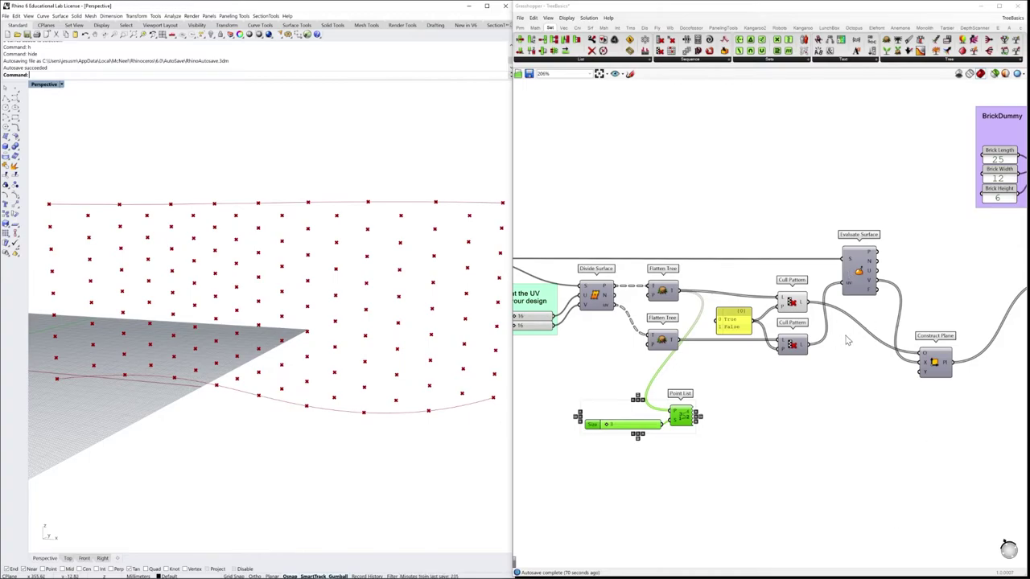
double_click(864, 377)
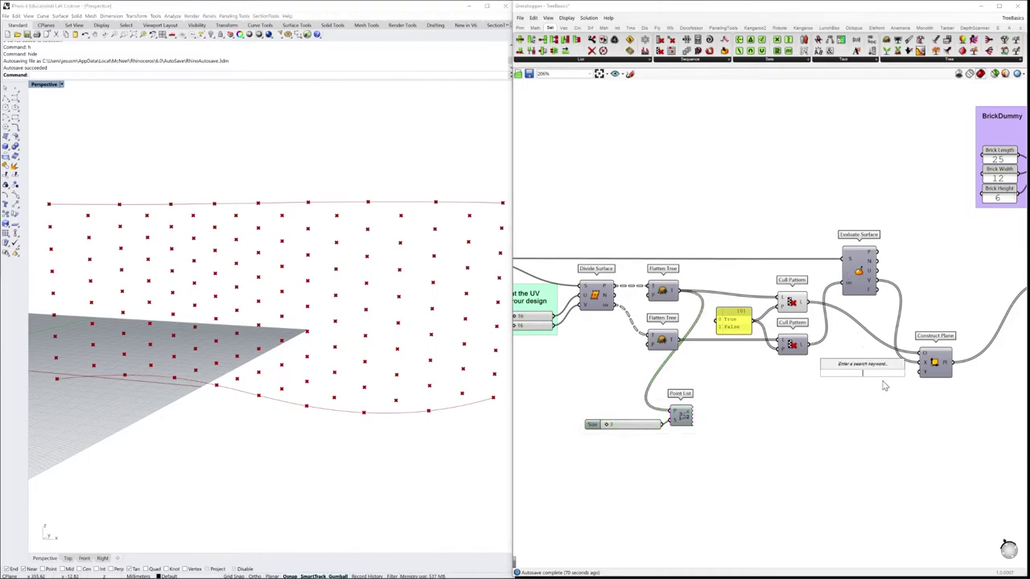
text(plane)
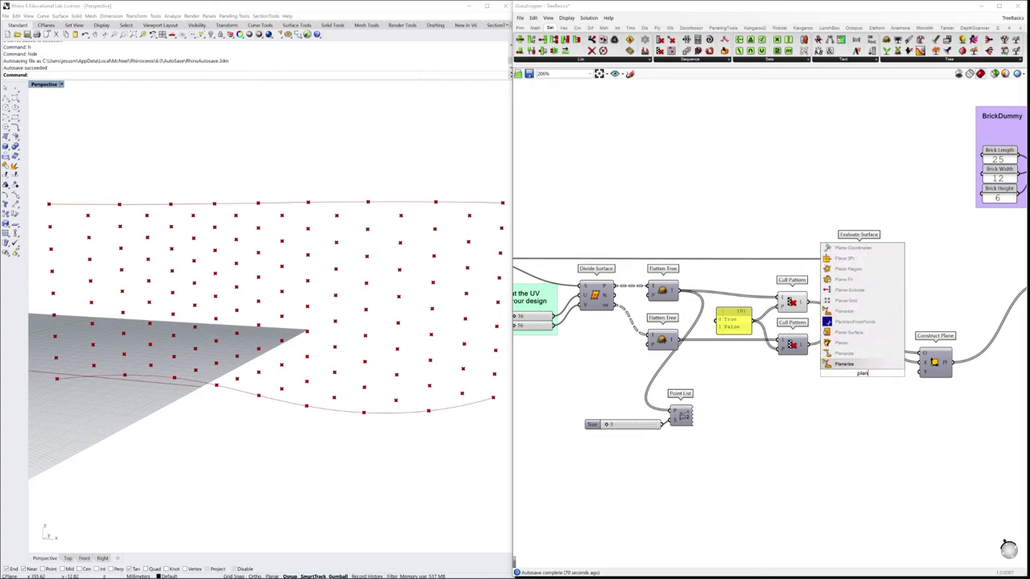
key(Return)
right_drag(491, 306, 469, 320)
right_drag(411, 385, 384, 347)
scroll(215, 348, up, 3)
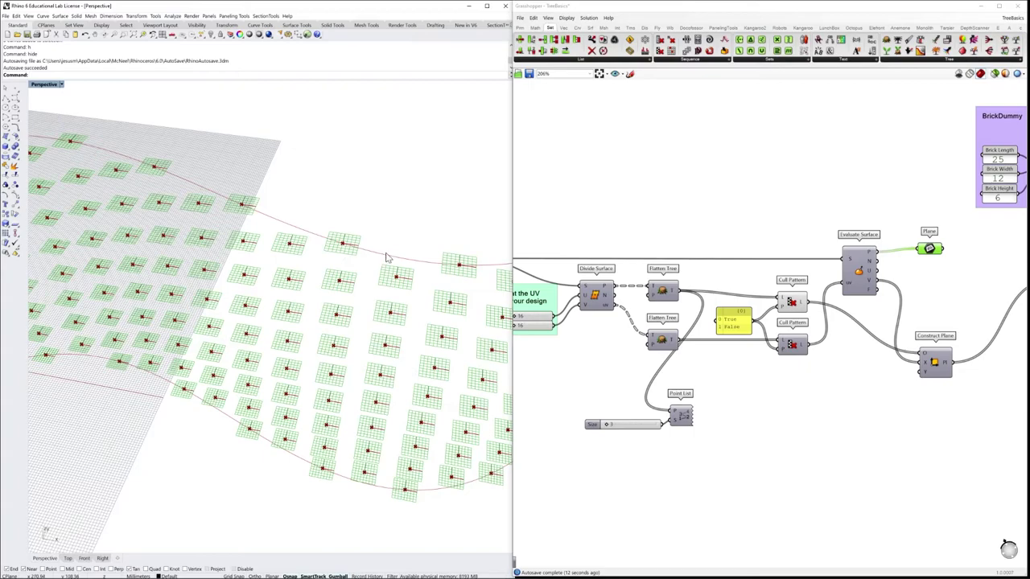
scroll(344, 257, down, 2)
mouse_move(340, 282)
shift+right_down()
mouse_move(330, 285)
mouse_move(325, 270)
mouse_move(340, 269)
mouse_move(298, 257)
mouse_move(333, 271)
mouse_move(322, 282)
mouse_move(329, 289)
shift+right_up()
scroll(310, 269, up, 2)
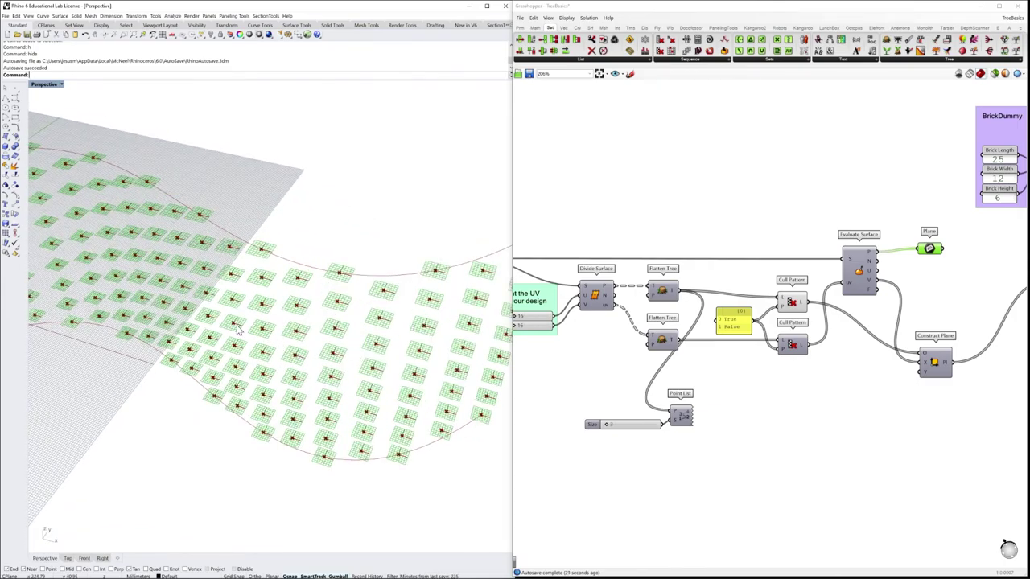
right_drag(942, 284, 902, 282)
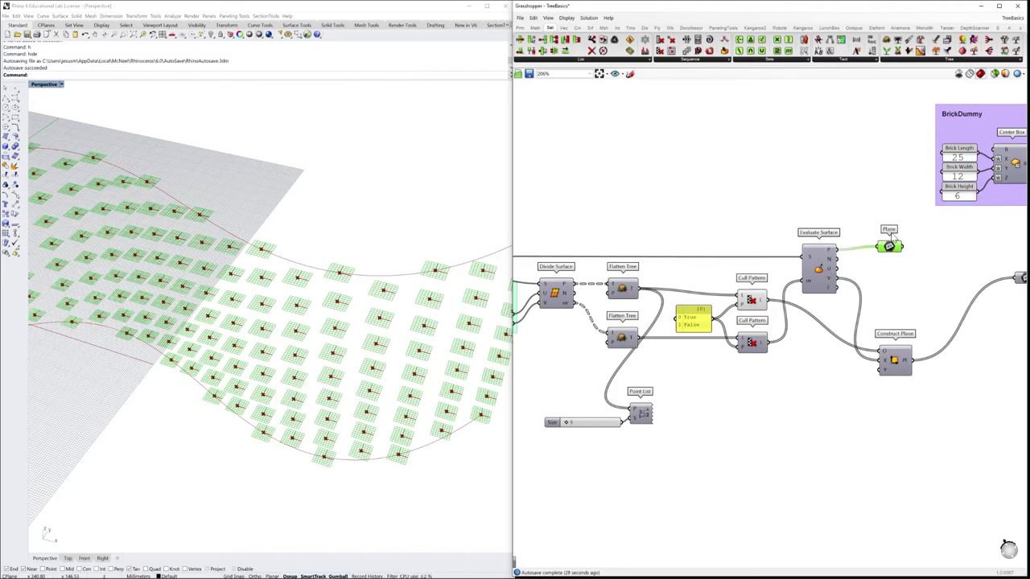
right_click(889, 220)
click(911, 231)
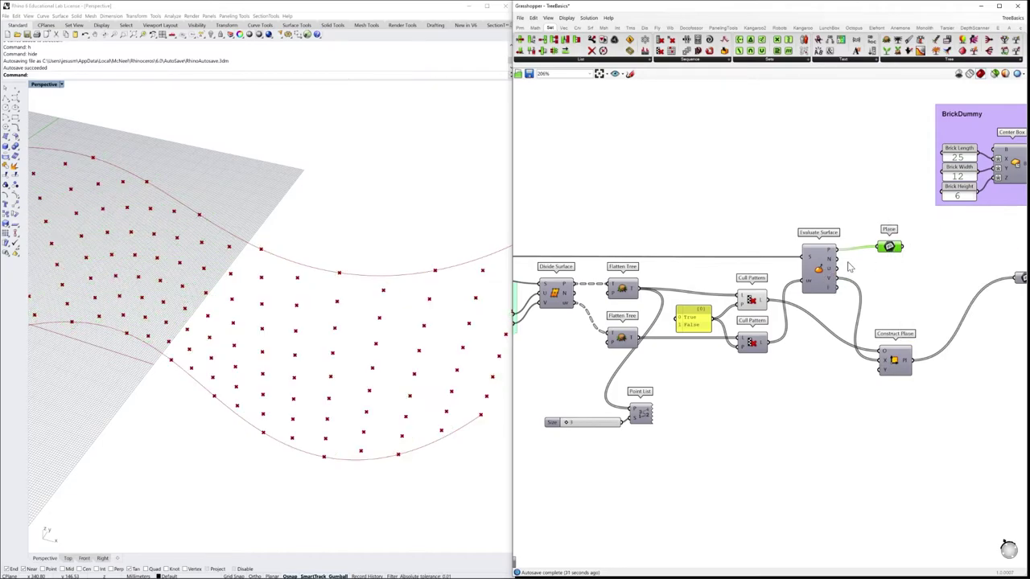
click(830, 274)
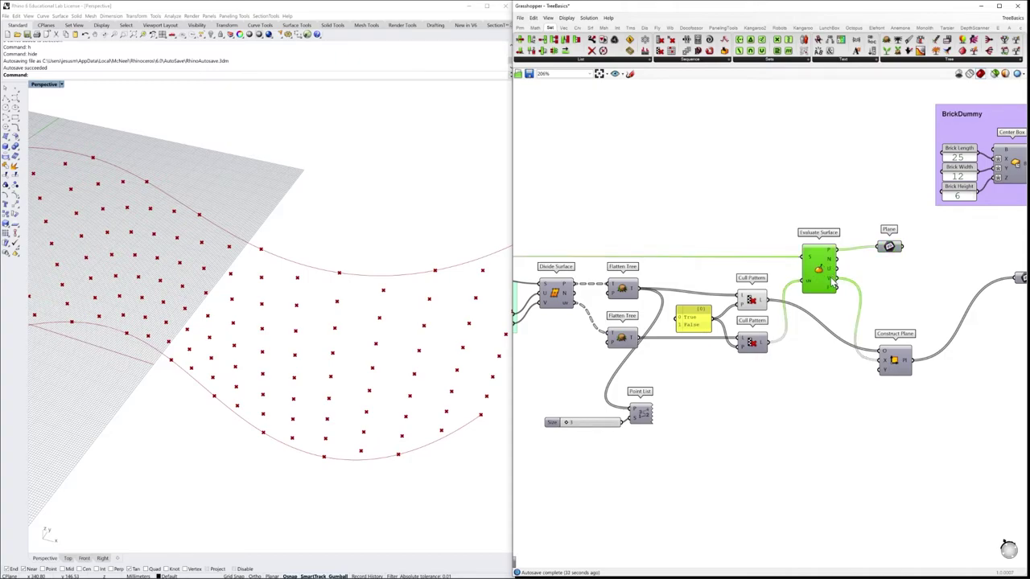
mouse_move(831, 284)
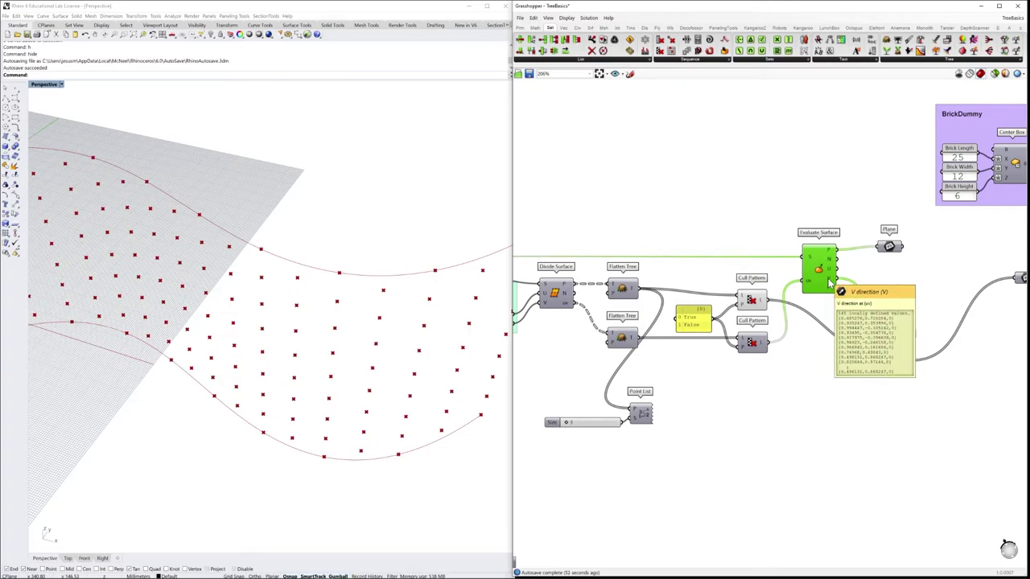
drag(900, 363, 903, 308)
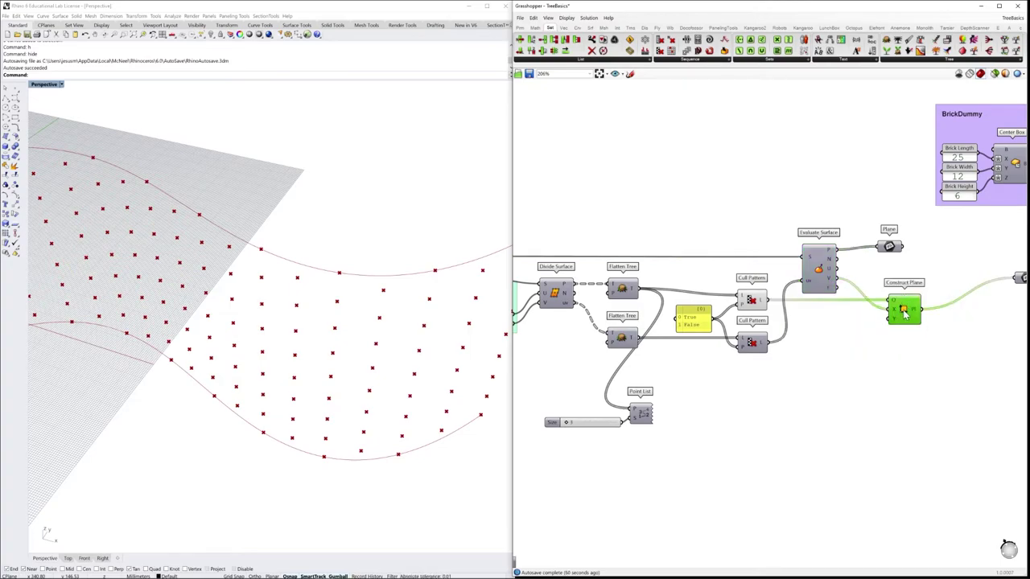
mouse_move(892, 304)
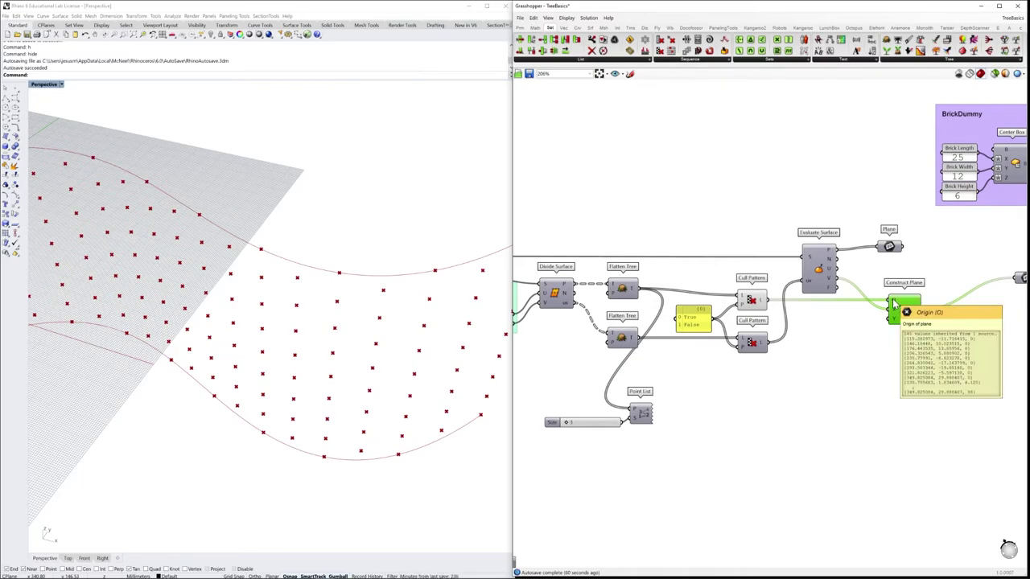
click(752, 302)
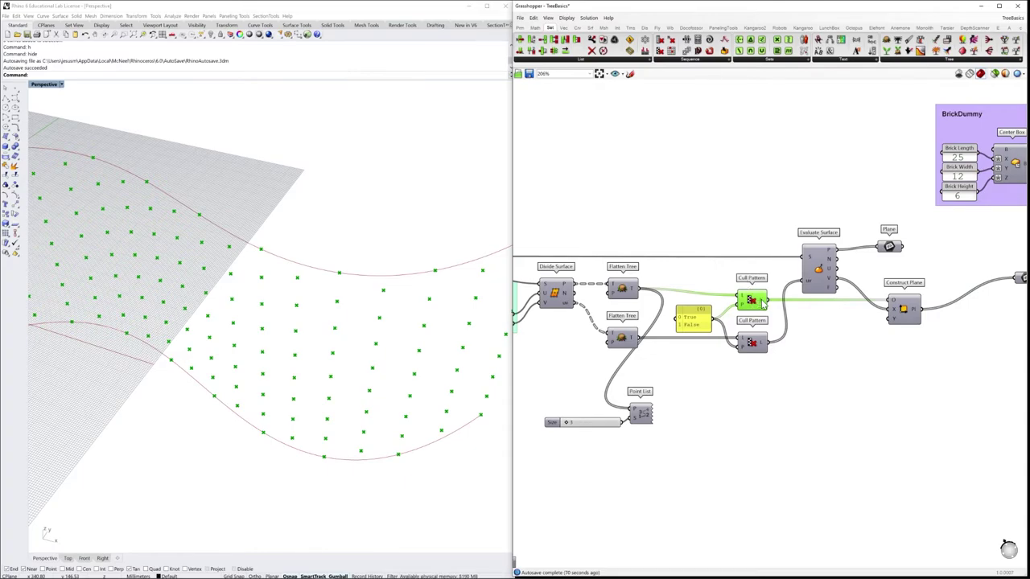
right_drag(433, 379, 368, 357)
Preview the Construct Plane planes at the surface points and zoom in on them.
right_drag(934, 304, 900, 306)
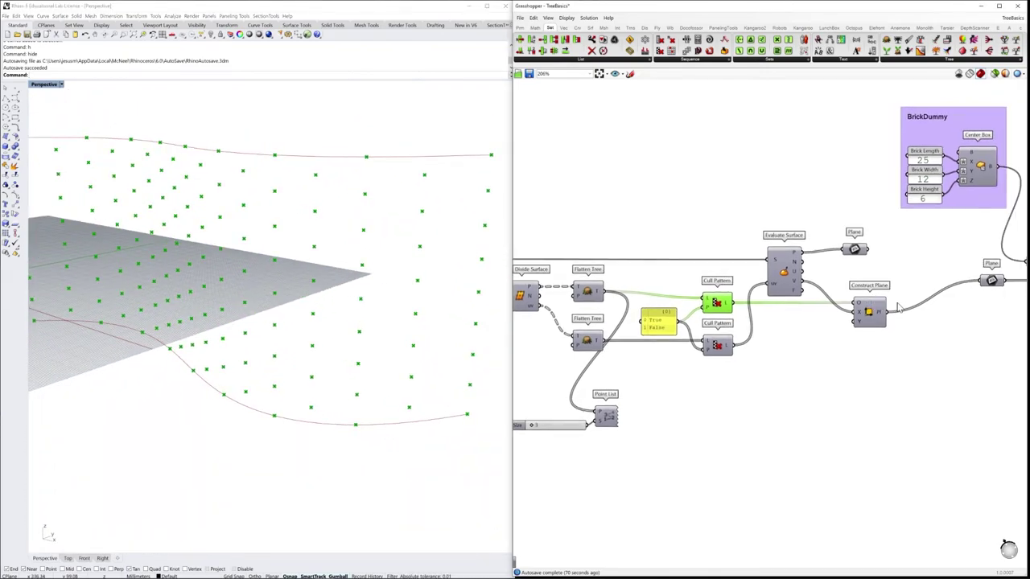
click(865, 314)
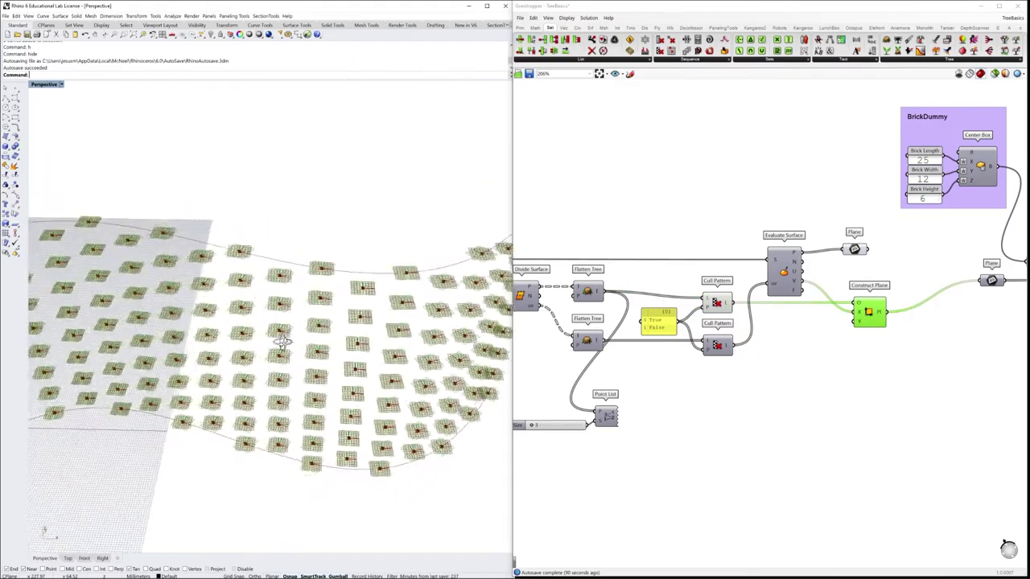
scroll(394, 377, up, 3)
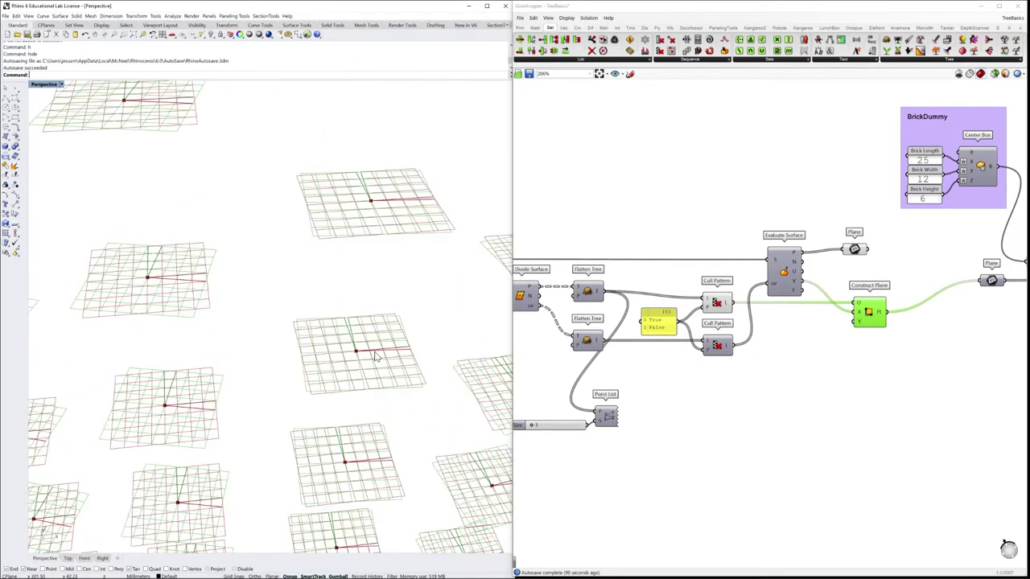
scroll(357, 343, up, 3)
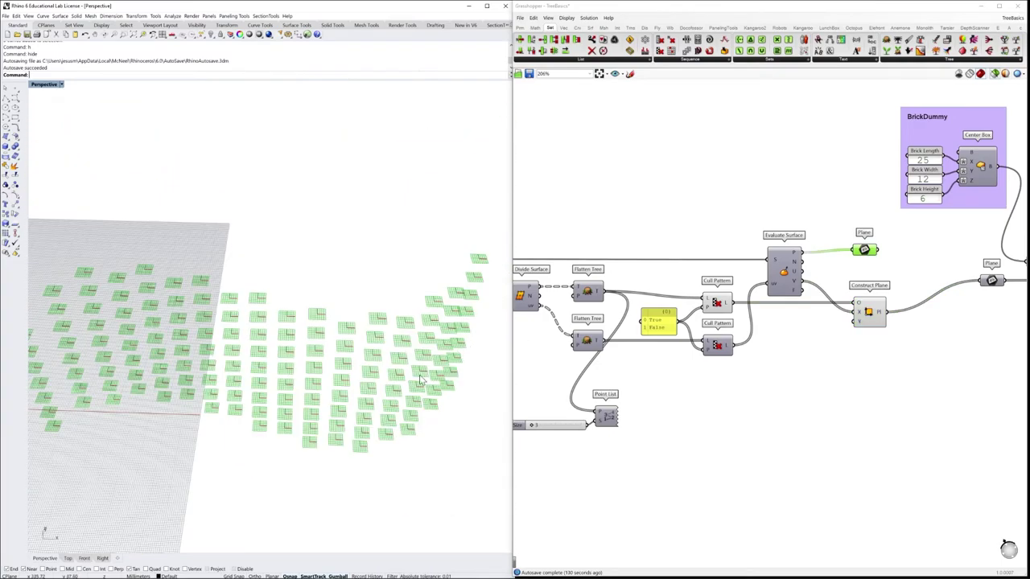
mouse_move(424, 377)
right_down()
mouse_move(435, 374)
mouse_move(430, 365)
right_up()
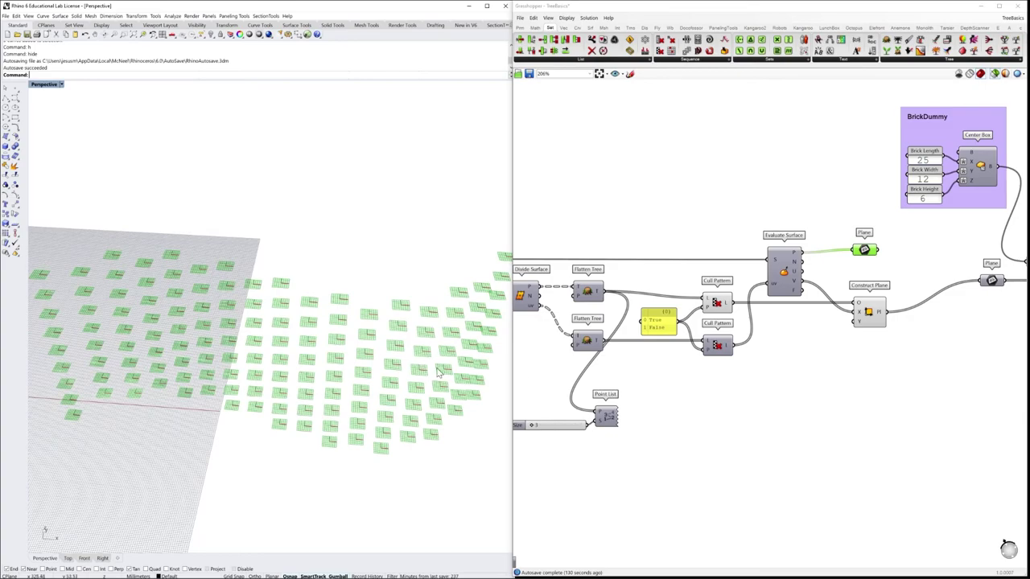
Nudge the Plane parameter, reselect Construct Plane and inspect its X input values.
drag(868, 253, 869, 258)
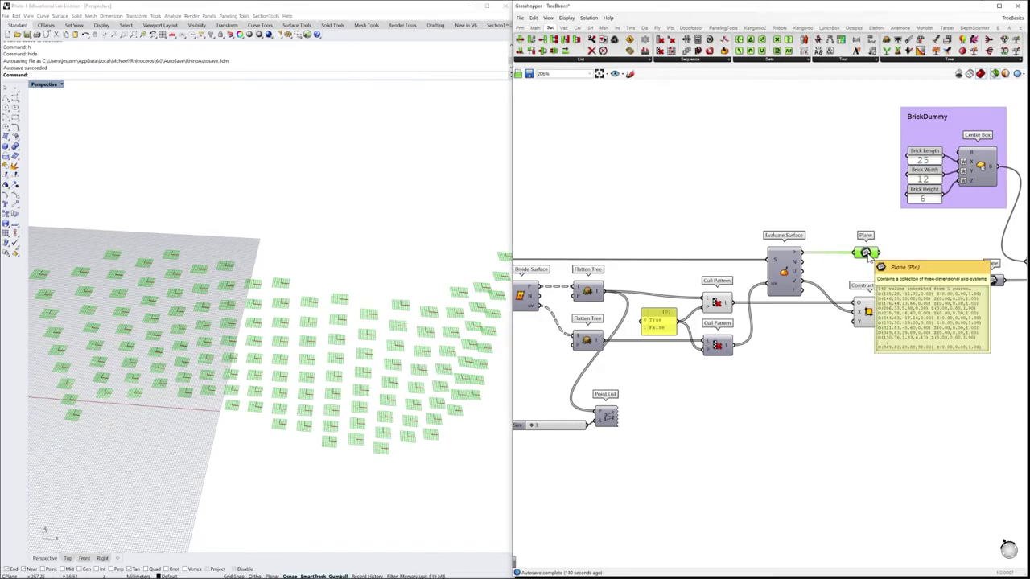
click(871, 314)
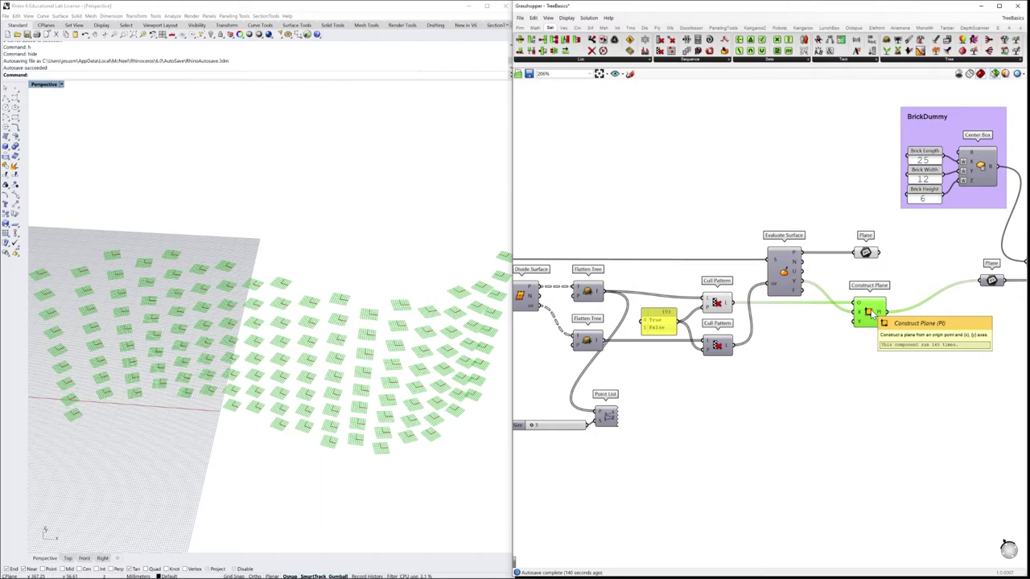
mouse_move(860, 318)
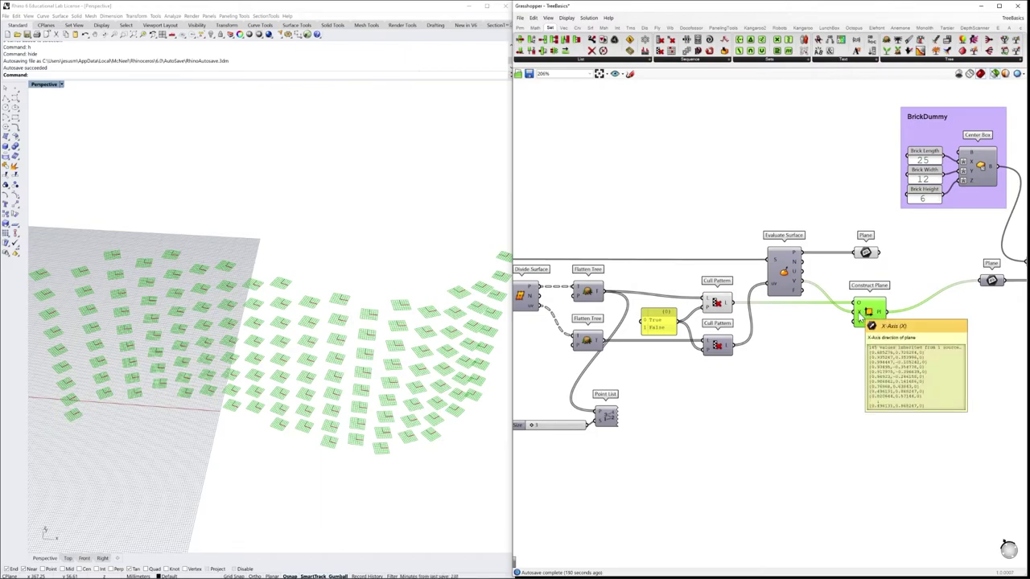
mouse_move(795, 284)
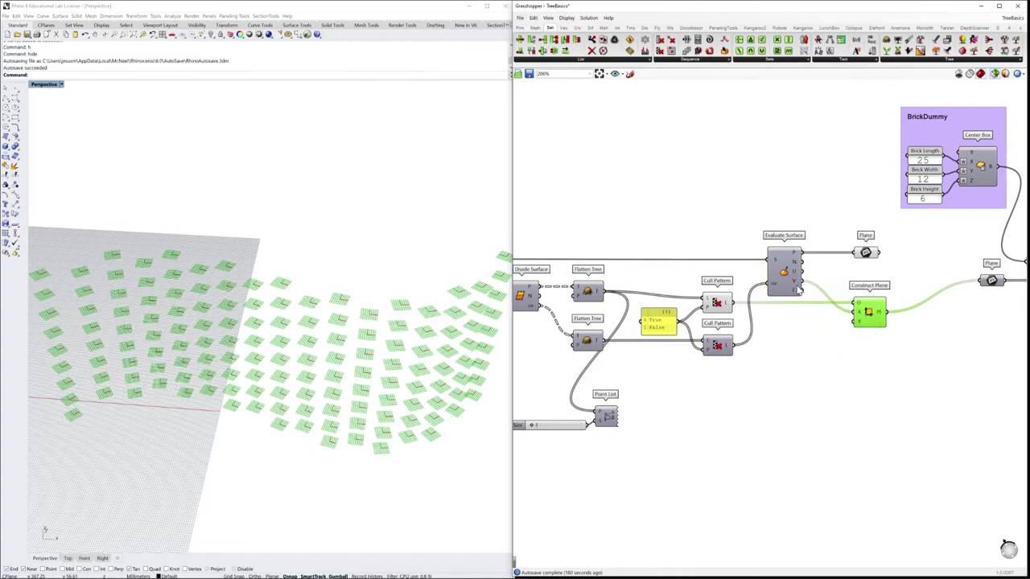
Connect Evaluate Surface's V direction into Construct Plane so the plane rows reorient.
drag(802, 274, 858, 318)
mouse_move(375, 349)
right_down()
mouse_move(395, 340)
mouse_move(372, 336)
mouse_move(381, 341)
right_up()
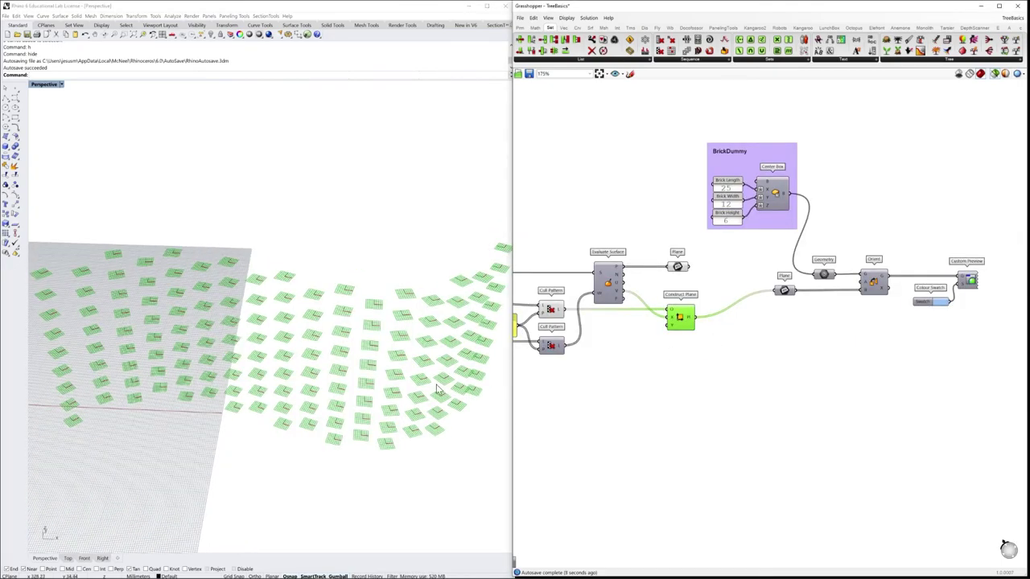
right_drag(439, 389, 424, 376)
Preview the single 25 × 12 × 6 Center Box brick and move Center Box right within BrickDummy.
right_drag(750, 239, 749, 272)
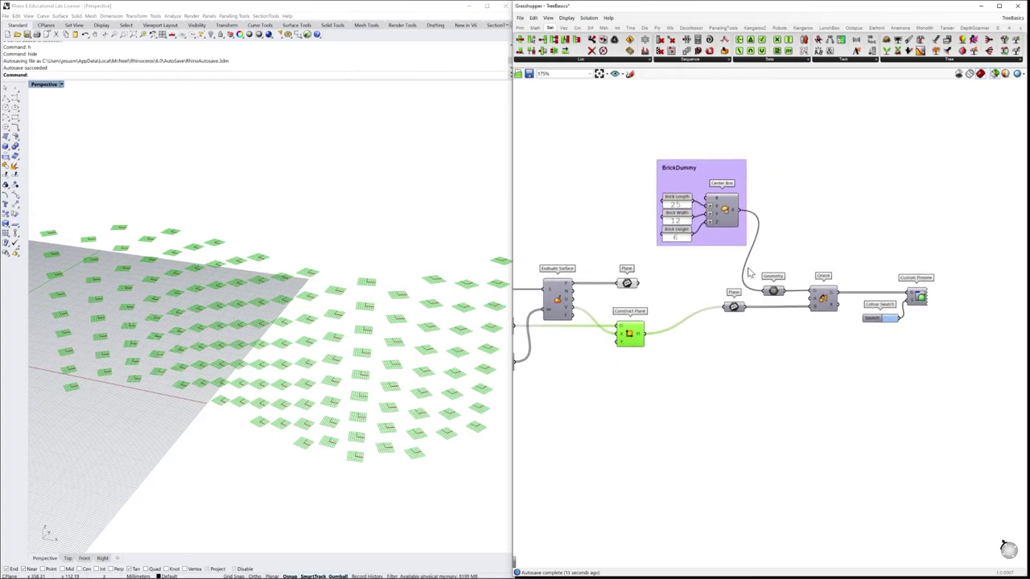
click(719, 216)
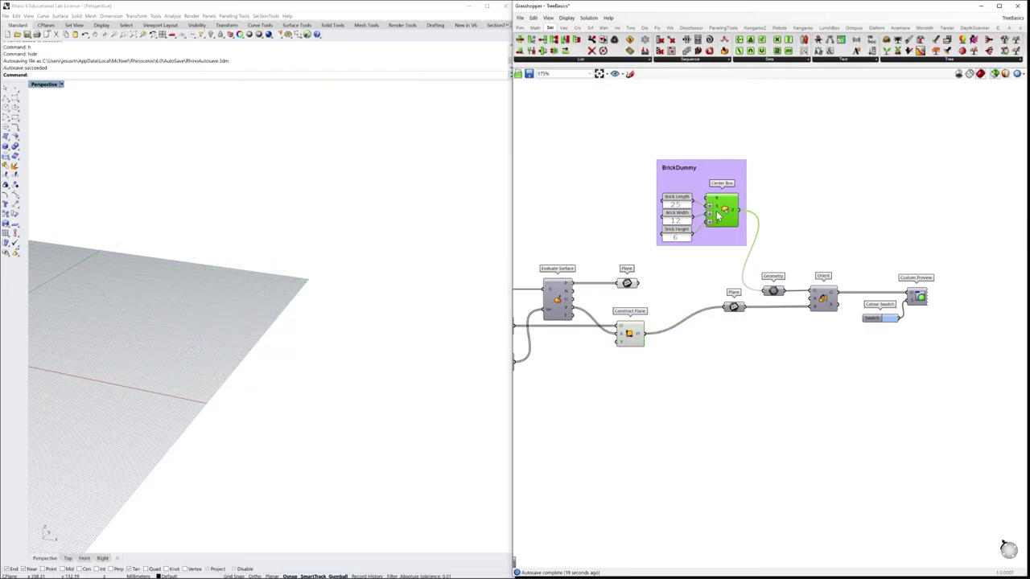
scroll(368, 284, up, 5)
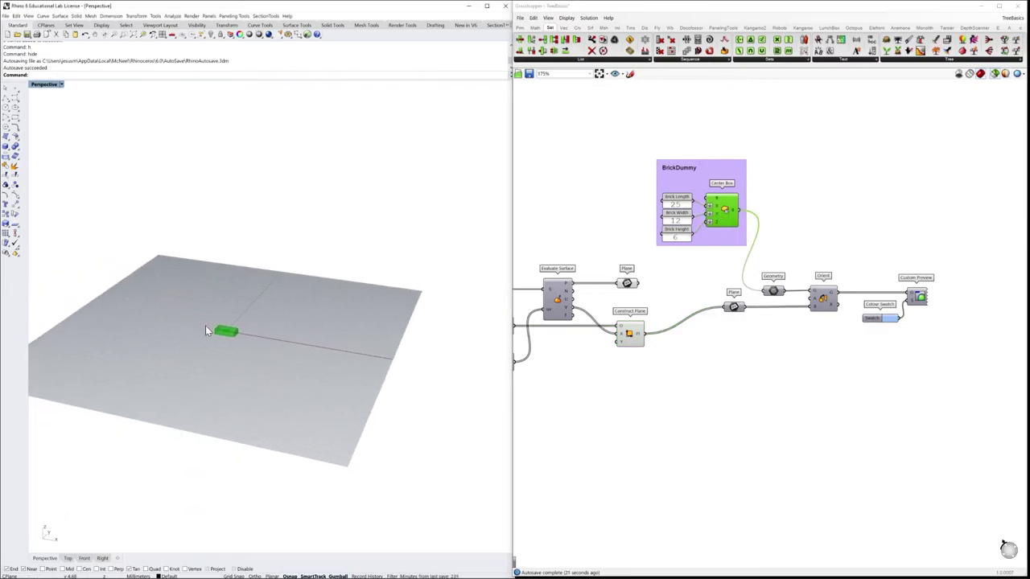
scroll(206, 328, up, 4)
scroll(684, 197, up, 5)
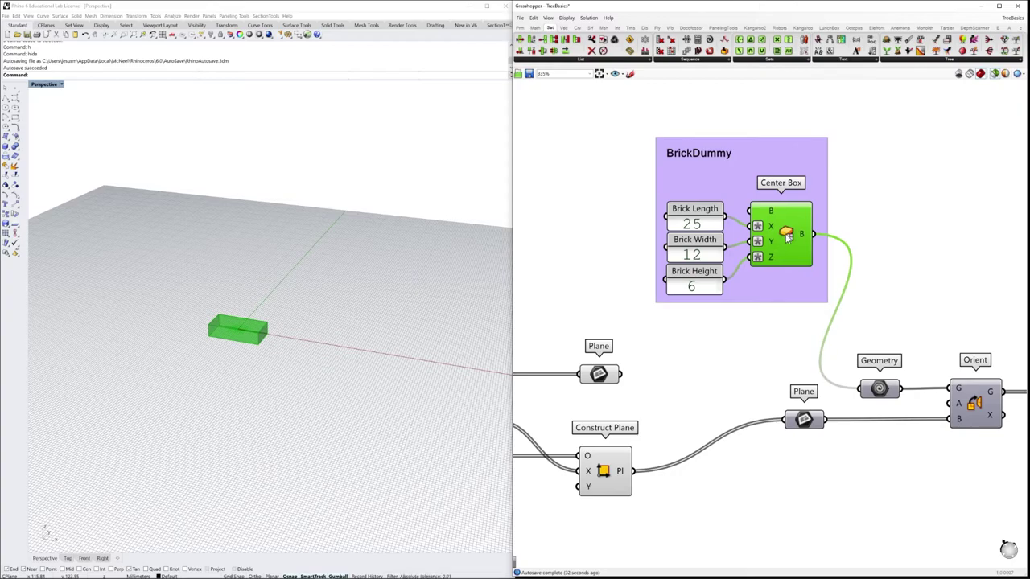
drag(788, 235, 814, 241)
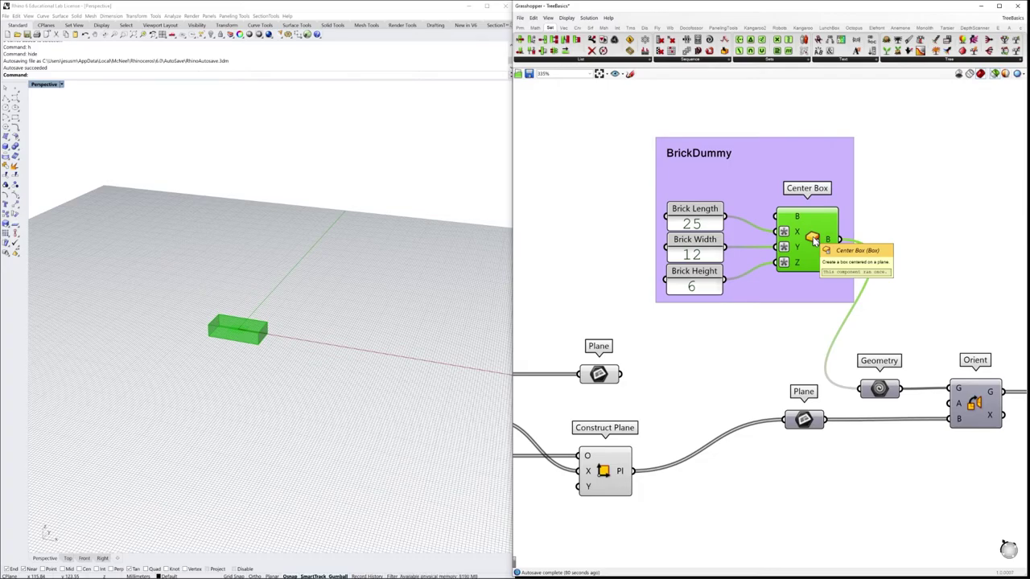
scroll(242, 338, up, 3)
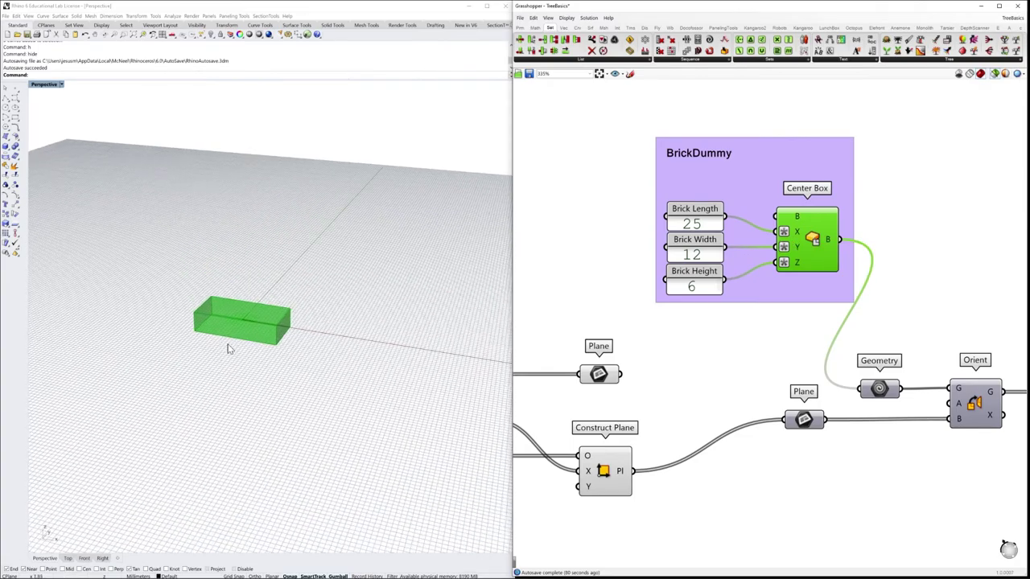
scroll(266, 335, up, 5)
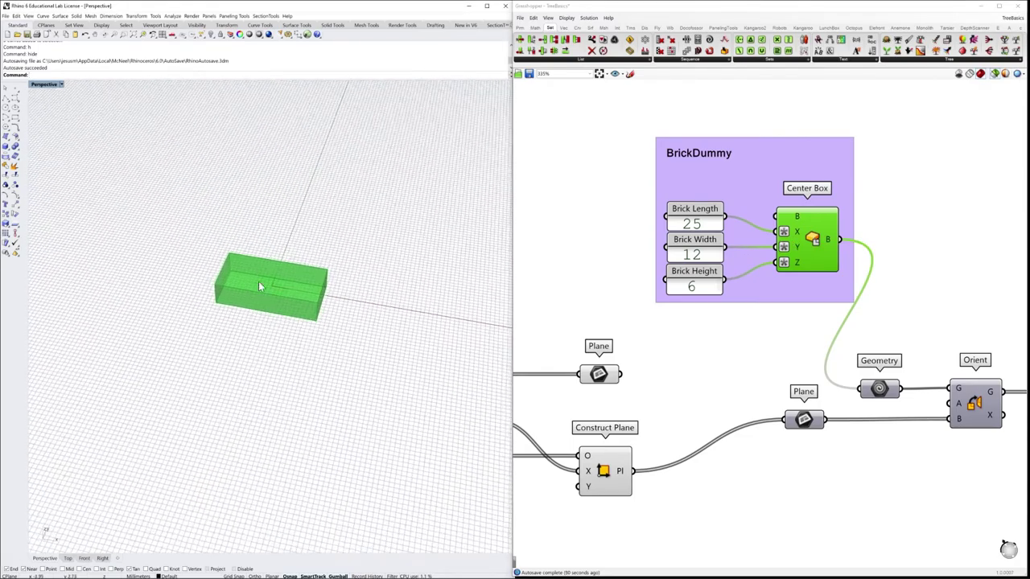
Delete the x/2 expression on Center Box's X input and commit the change.
shift+right_drag(268, 287, 318, 307)
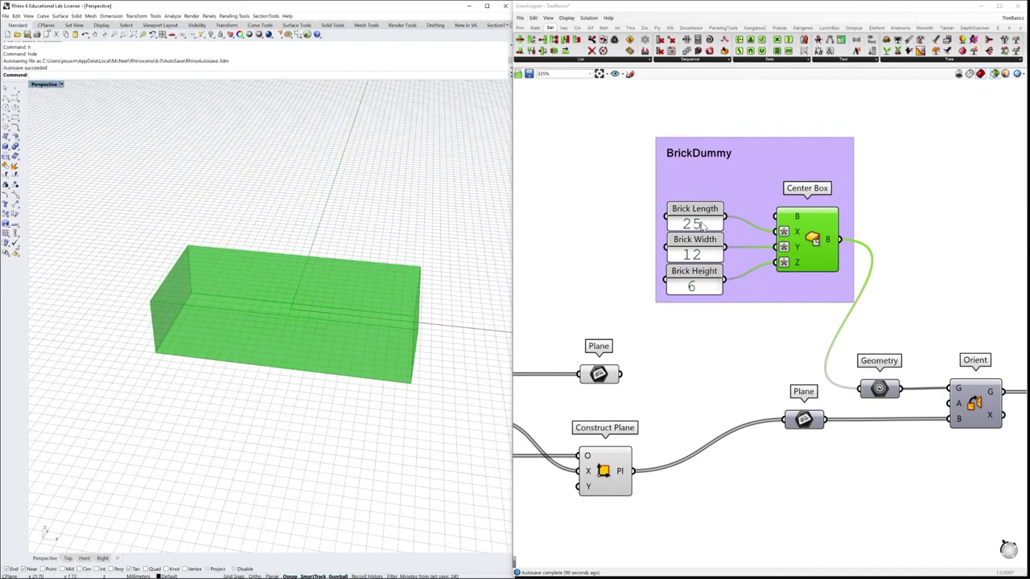
right_click(785, 232)
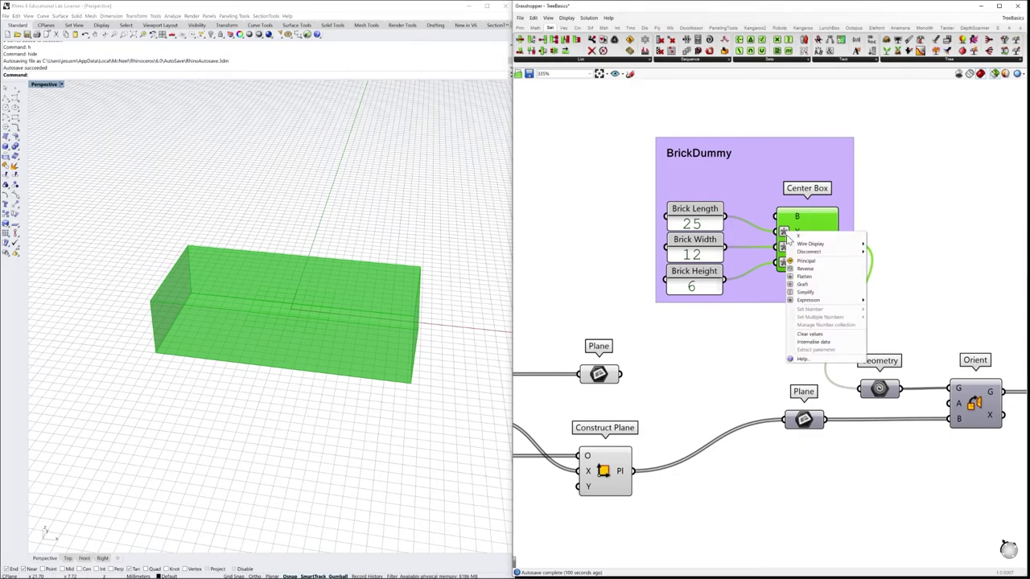
mouse_move(816, 302)
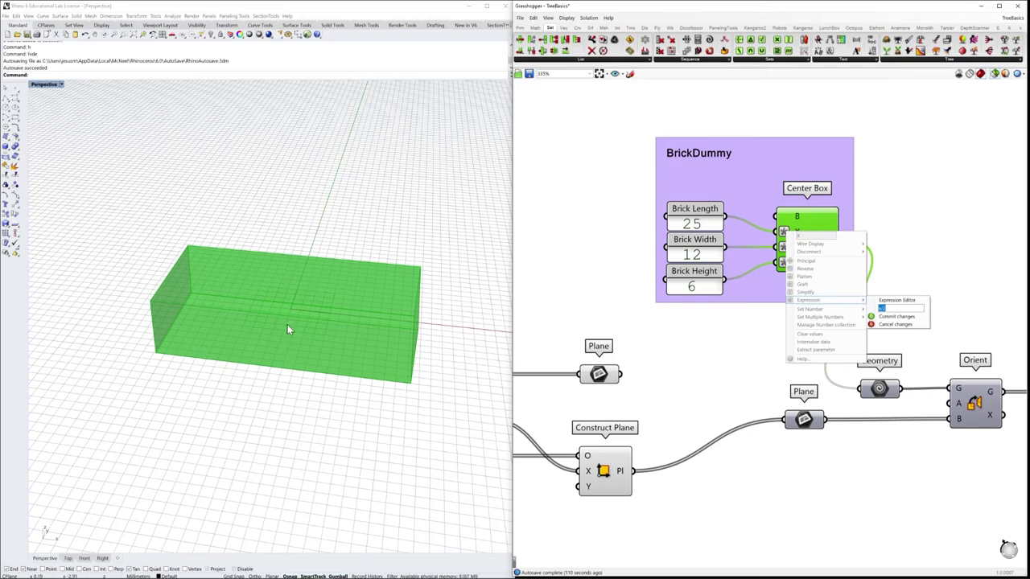
click(892, 318)
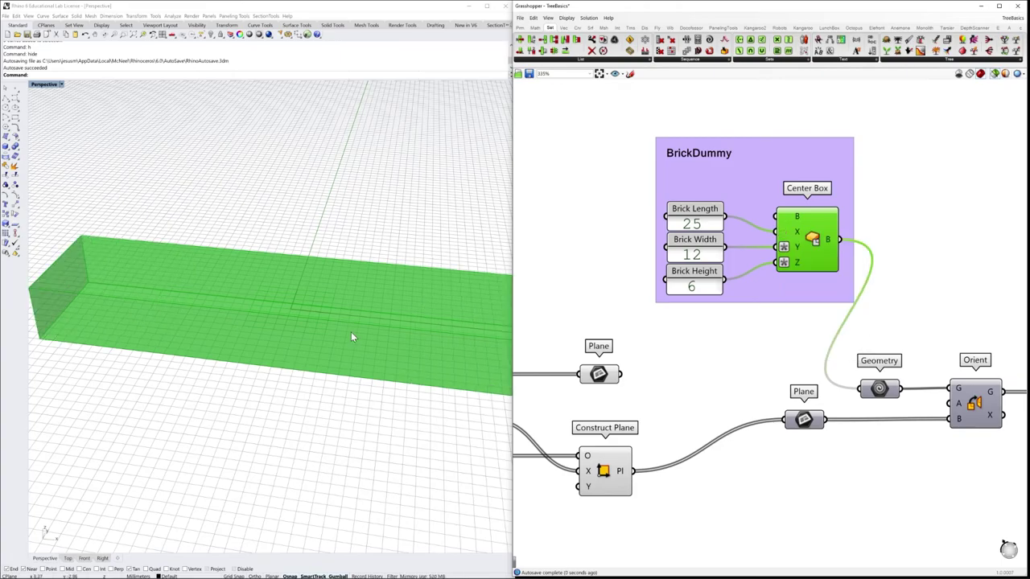
Toggle the Center Box brick preview off and on to check the lengthened brick.
scroll(288, 322, down, 6)
right_drag(219, 278, 241, 285)
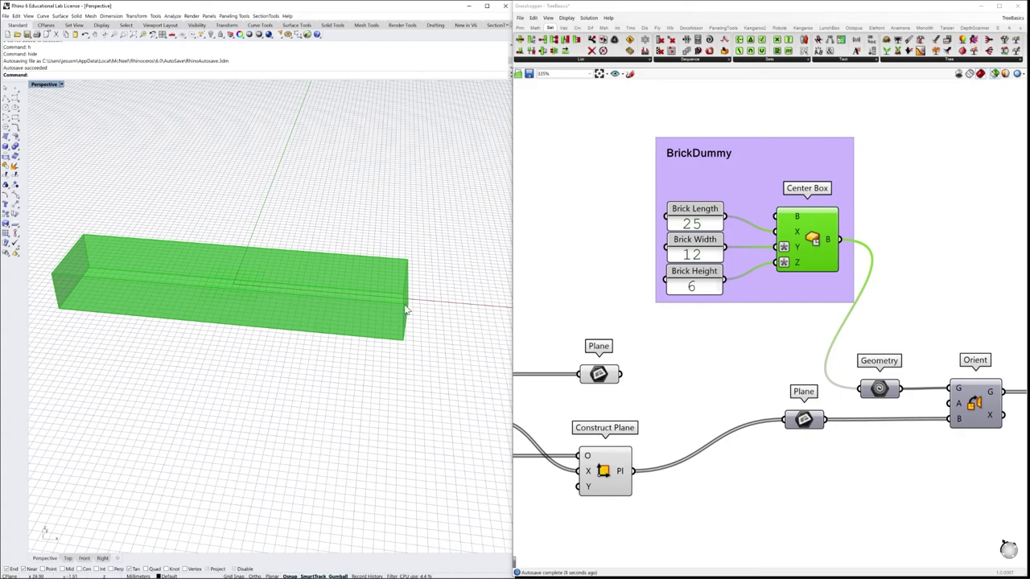
click(734, 297)
scroll(734, 297, down, 3)
scroll(688, 256, down, 3)
click(683, 252)
scroll(390, 294, down, 5)
scroll(361, 293, down, 3)
scroll(684, 321, up, 4)
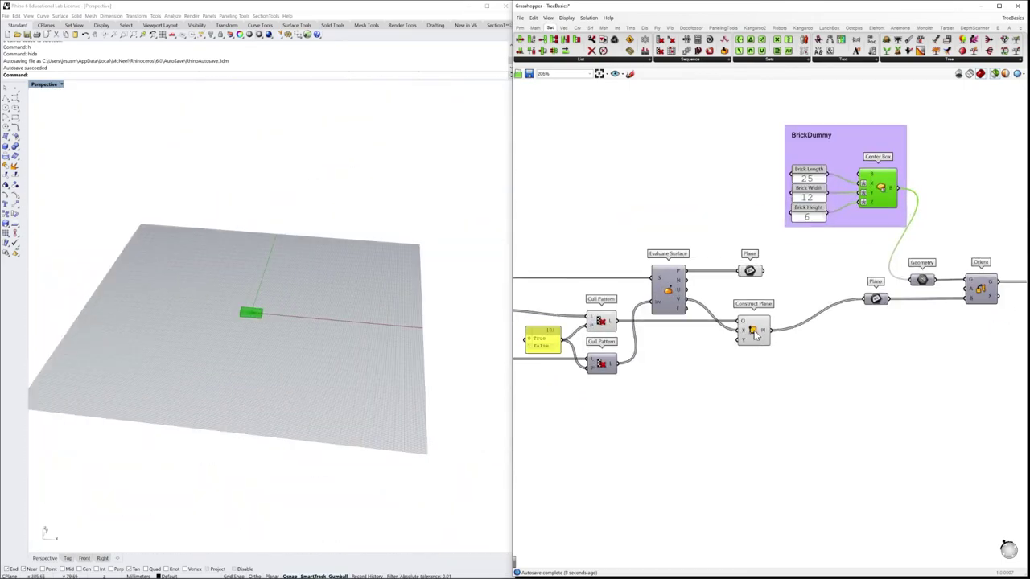
Preview the Construct Plane planes alongside the brick and orbit around the plane grid.
shift+click(605, 332)
right_drag(333, 287, 174, 352)
scroll(175, 350, up, 8)
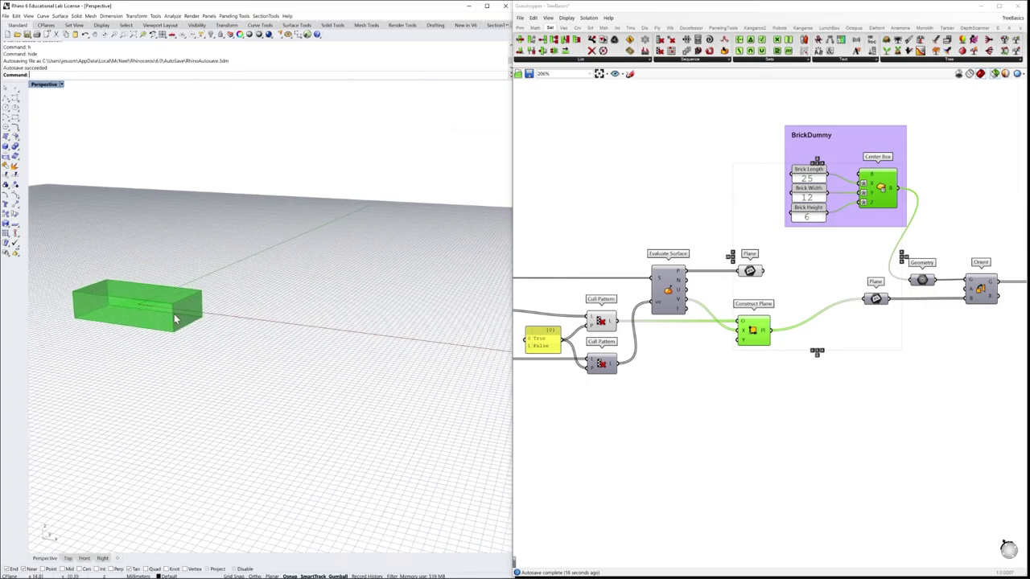
scroll(105, 315, down, 6)
right_drag(120, 308, 168, 329)
scroll(182, 335, up, 5)
scroll(172, 323, down, 4)
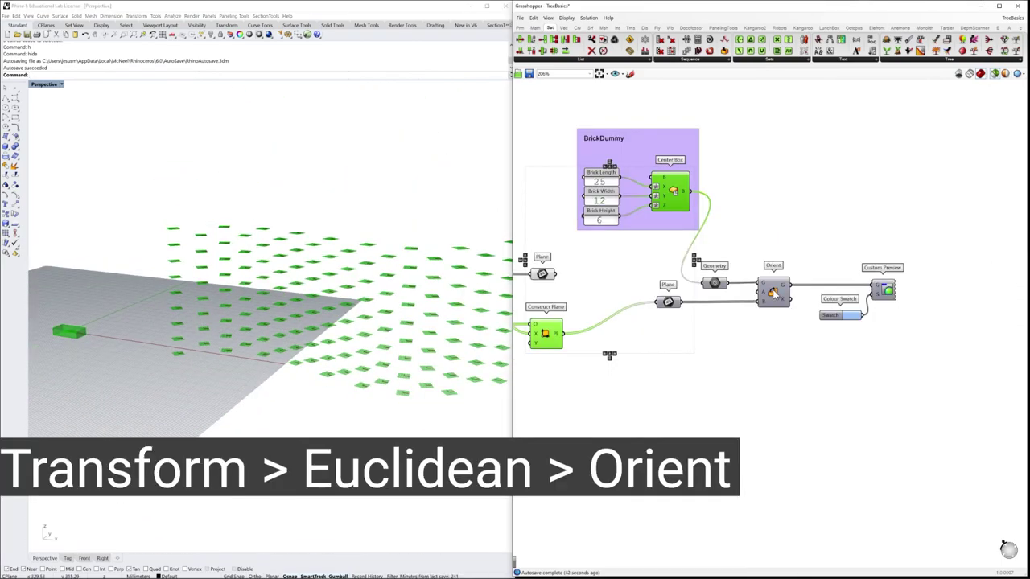
Check previews of Orient, the Geometry brick and the Plane parameter's planes.
click(772, 294)
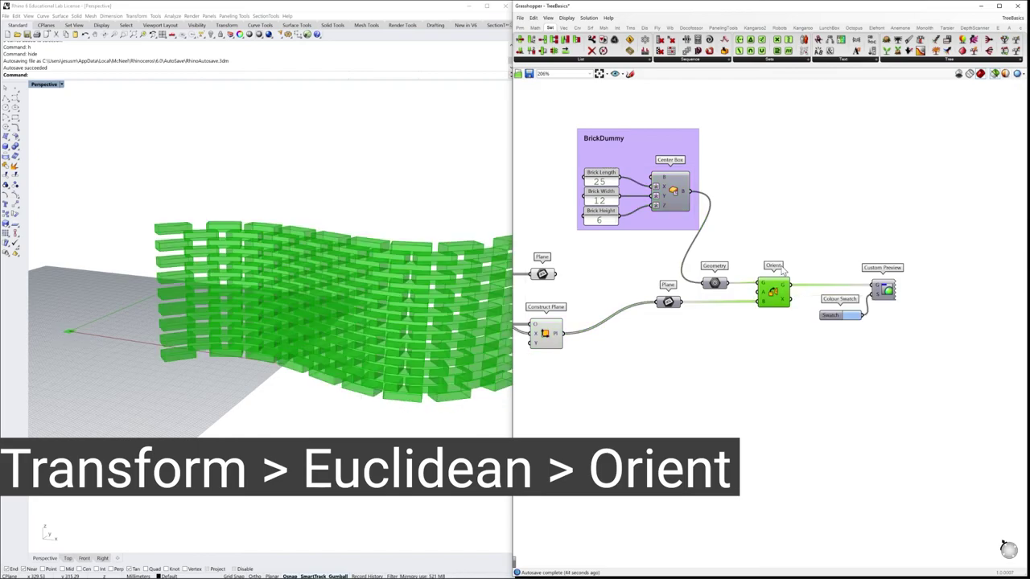
ctrl+click(777, 296)
right_drag(776, 292, 792, 310)
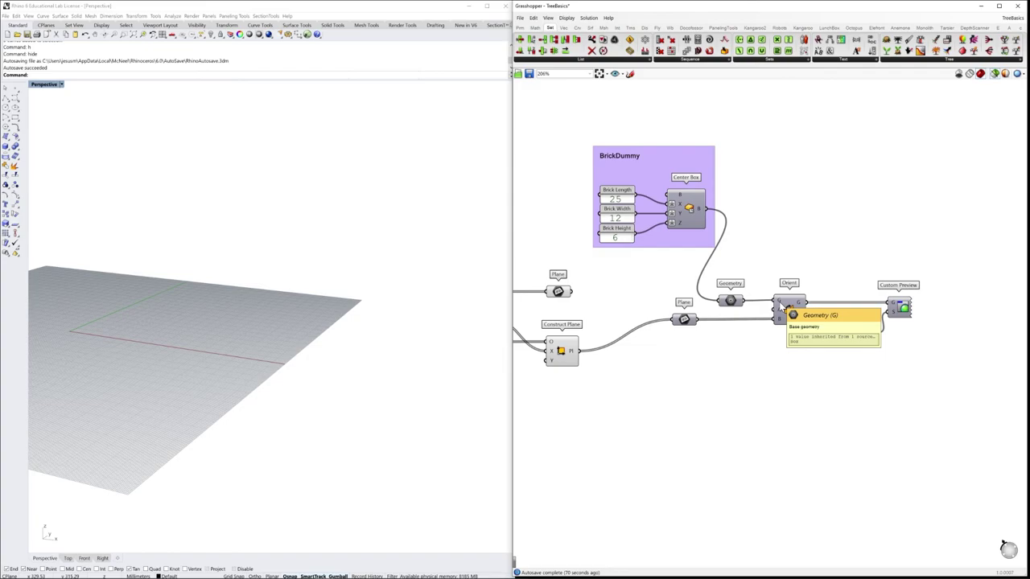
click(733, 302)
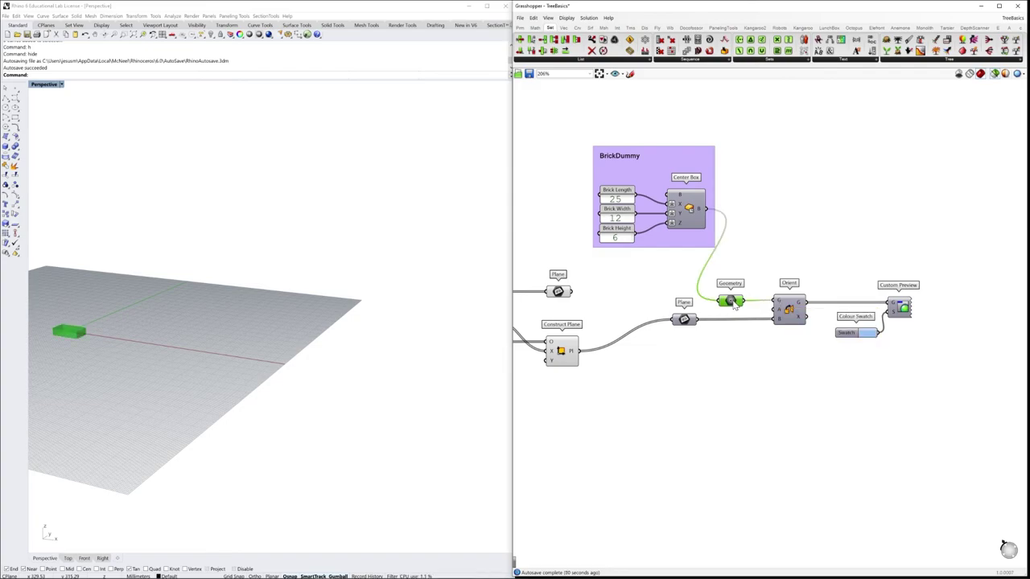
click(684, 320)
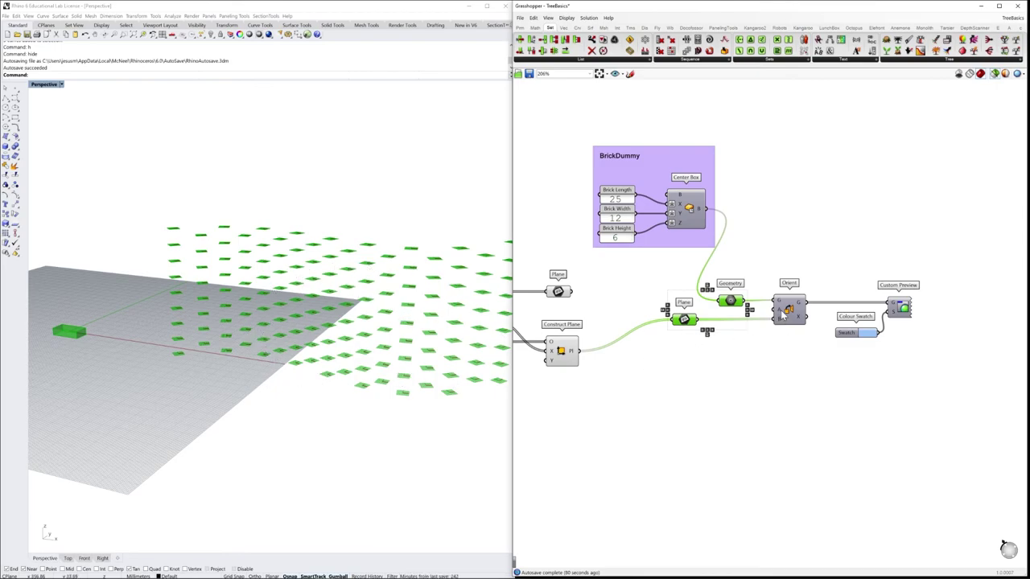
Wire Geometry into Orient's G input and orbit to view the curved brick wall.
mouse_move(779, 315)
mouse_move(688, 323)
drag(758, 306, 779, 302)
right_drag(385, 329, 412, 328)
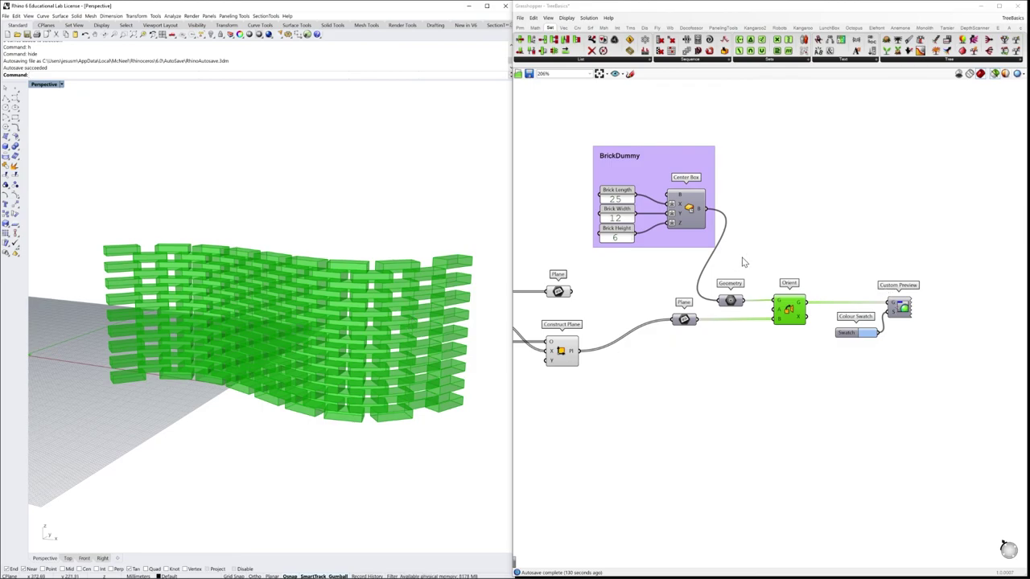